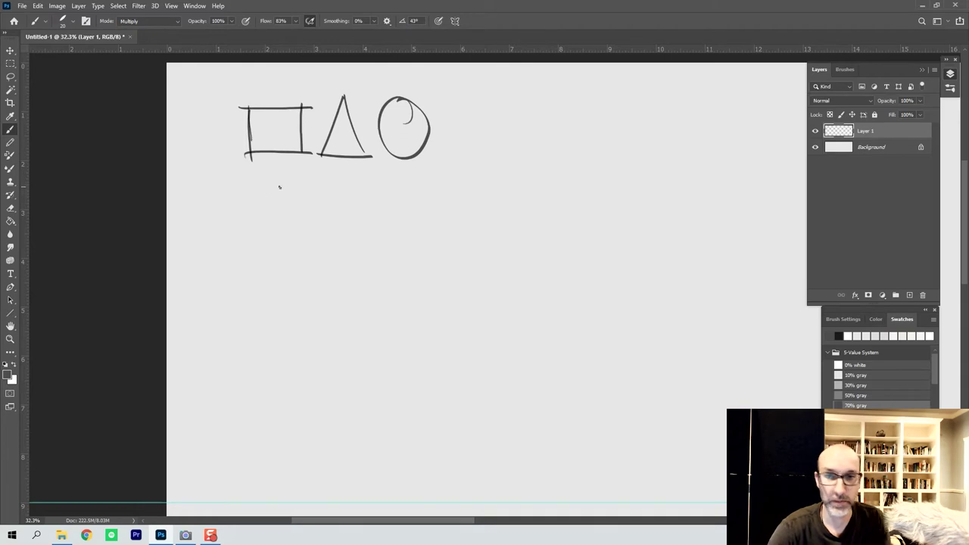
Sketch a small cube beneath the square on Layer 1.
drag(265, 193, 266, 231)
mouse_move(265, 194)
mouse_down()
mouse_move(285, 183)
mouse_move(288, 218)
mouse_move(265, 237)
mouse_move(246, 184)
mouse_move(266, 237)
mouse_move(267, 176)
mouse_move(289, 184)
mouse_move(268, 198)
mouse_move(265, 238)
mouse_move(248, 227)
mouse_up()
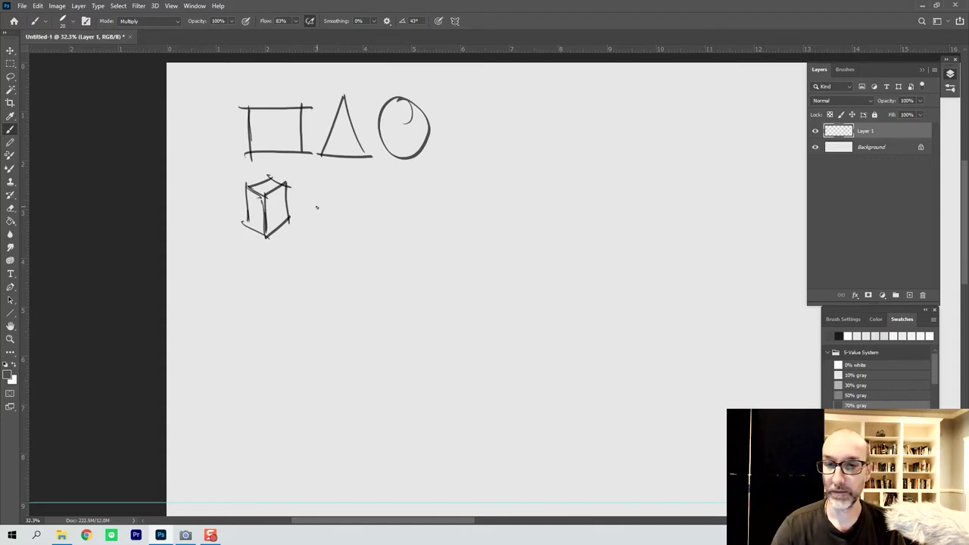
Draw a pyramid right of the cube and a contoured sphere beside it.
mouse_move(311, 220)
mouse_down()
mouse_move(336, 187)
mouse_move(347, 241)
mouse_up()
drag(311, 221, 347, 241)
mouse_move(335, 189)
mouse_down()
mouse_move(364, 222)
mouse_move(346, 242)
mouse_up()
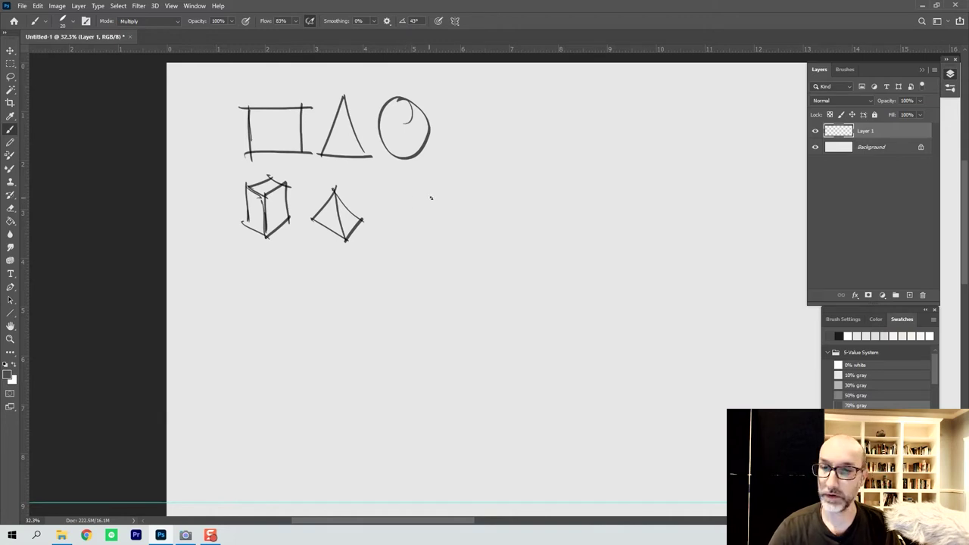
mouse_move(425, 187)
mouse_down()
mouse_move(389, 213)
mouse_move(446, 221)
mouse_move(426, 198)
mouse_up()
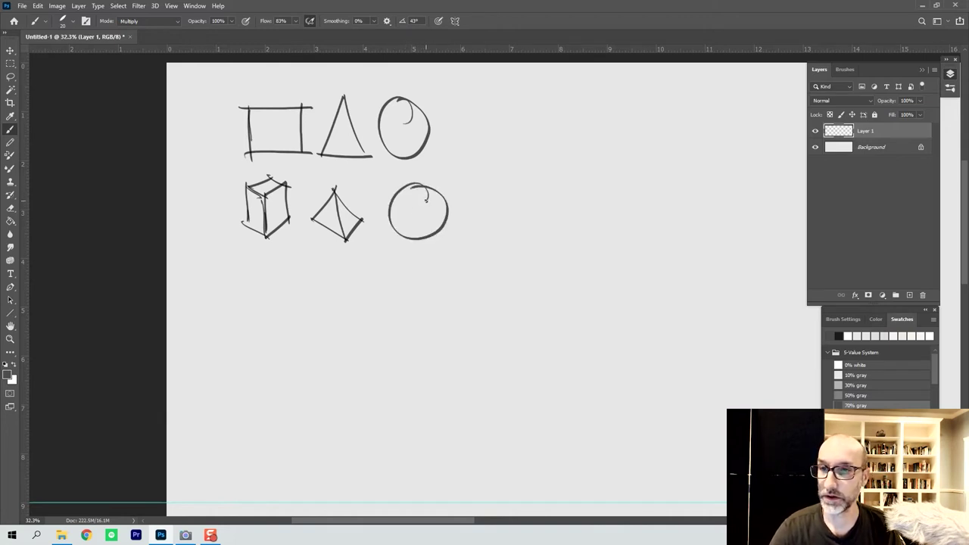
mouse_move(426, 193)
mouse_down()
mouse_move(401, 227)
mouse_move(391, 217)
mouse_move(395, 225)
mouse_move(431, 215)
mouse_up()
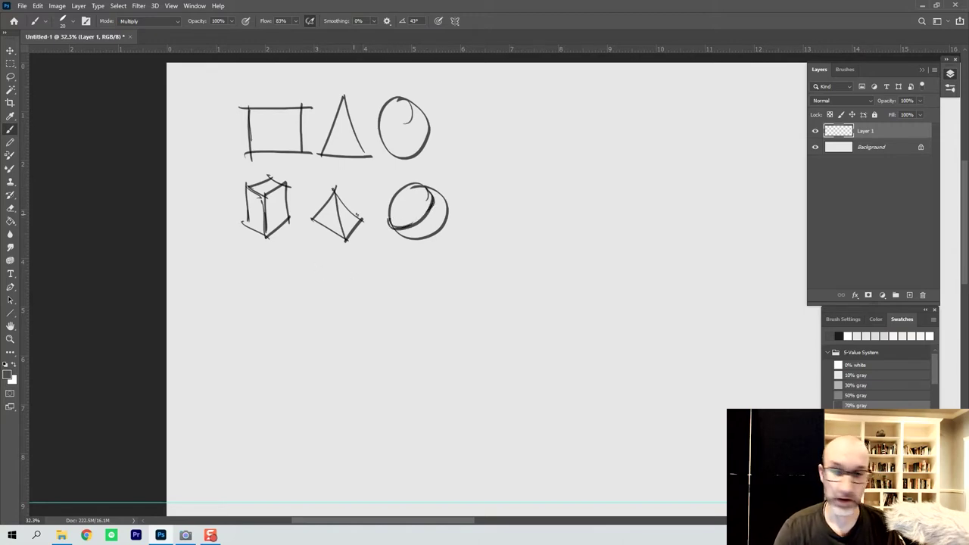
Add a ringed cylinder, a cone with elliptical base, a triangular prism, and start the ribbon form.
mouse_move(274, 259)
mouse_down()
mouse_move(241, 262)
mouse_move(289, 258)
mouse_move(243, 261)
mouse_move(247, 298)
mouse_move(287, 309)
mouse_move(273, 328)
mouse_move(289, 313)
mouse_move(250, 319)
mouse_up()
mouse_move(243, 279)
mouse_down()
mouse_move(281, 298)
mouse_move(291, 274)
mouse_up()
mouse_move(281, 310)
mouse_down()
mouse_move(247, 304)
mouse_move(298, 300)
mouse_up()
drag(243, 270, 292, 271)
drag(330, 319, 364, 315)
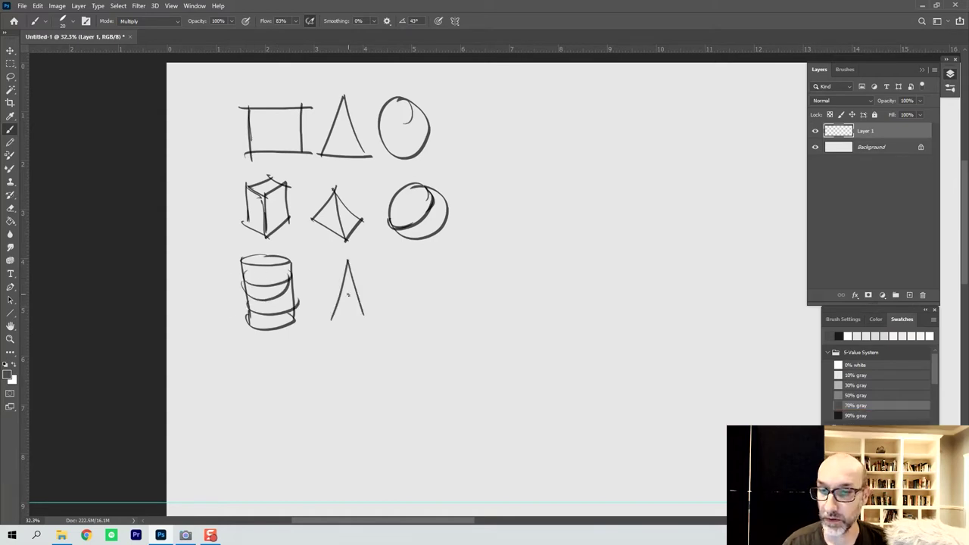
mouse_move(331, 317)
mouse_down()
mouse_move(365, 318)
mouse_move(335, 328)
mouse_move(331, 317)
mouse_move(366, 319)
mouse_up()
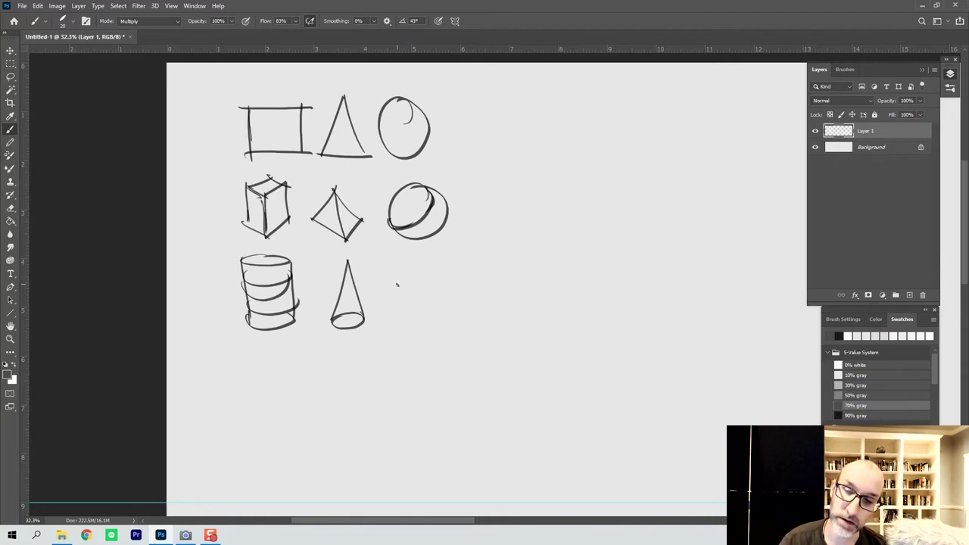
mouse_move(405, 275)
mouse_down()
mouse_move(385, 311)
mouse_move(419, 319)
mouse_move(444, 264)
mouse_move(465, 294)
mouse_move(420, 320)
mouse_up()
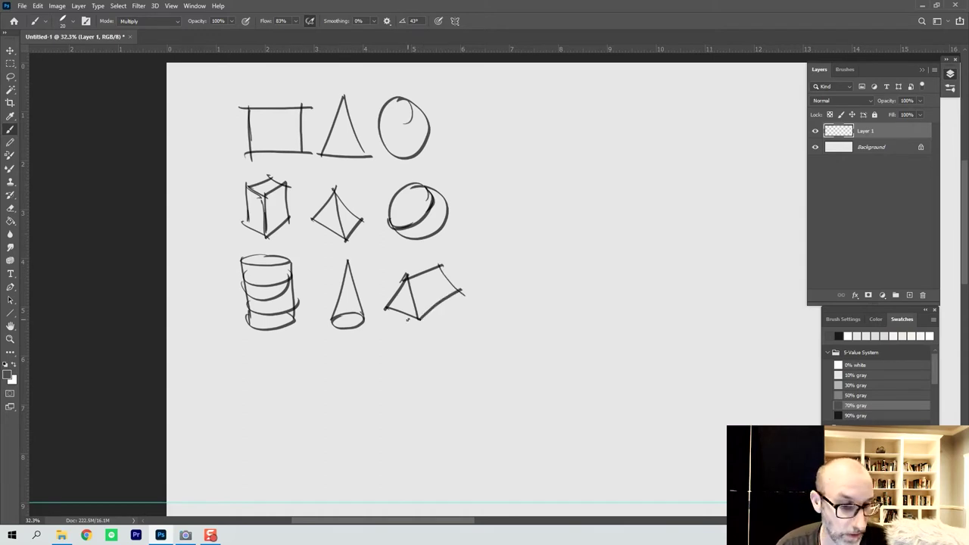
mouse_move(393, 342)
mouse_down()
mouse_move(369, 357)
mouse_move(369, 382)
mouse_move(276, 391)
mouse_move(331, 423)
mouse_move(388, 402)
mouse_move(379, 414)
mouse_move(394, 368)
mouse_move(376, 367)
mouse_move(390, 367)
mouse_move(370, 385)
mouse_move(378, 418)
mouse_up()
Redraw the ribbon's fold, switch to a grey swatch, and pan to the blank canvas.
mouse_move(372, 385)
mouse_down()
mouse_move(379, 416)
mouse_move(354, 388)
mouse_move(398, 342)
mouse_move(333, 387)
mouse_move(271, 397)
mouse_up()
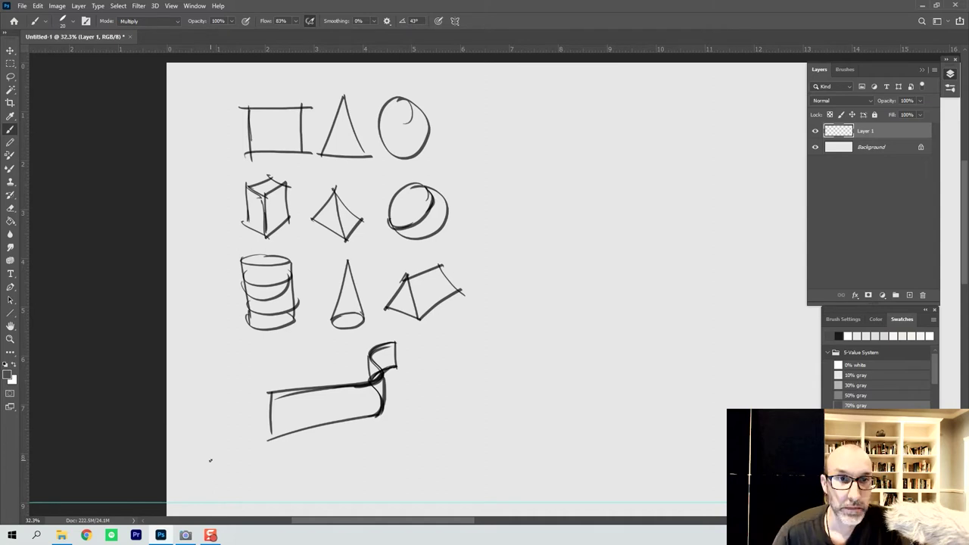
click(835, 403)
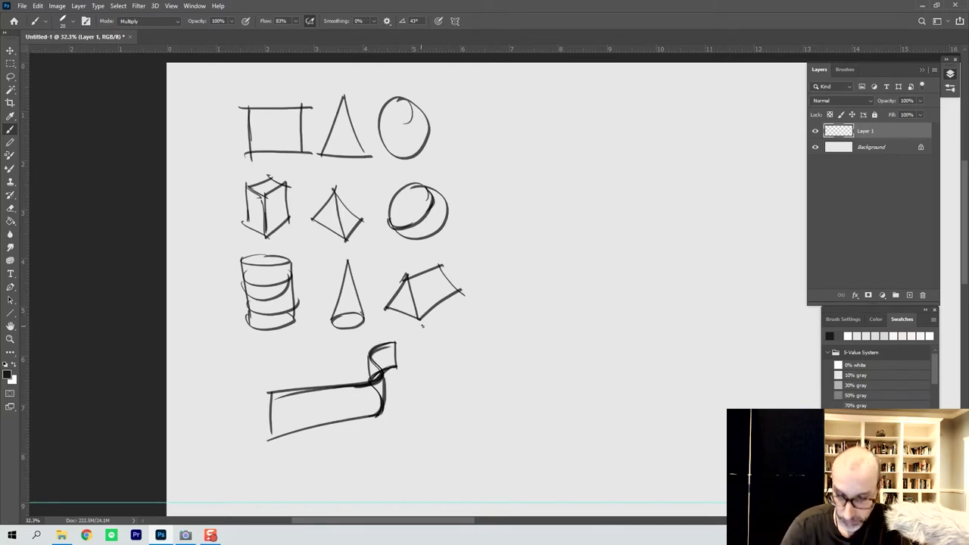
drag(436, 328, 183, 324)
drag(278, 309, 210, 304)
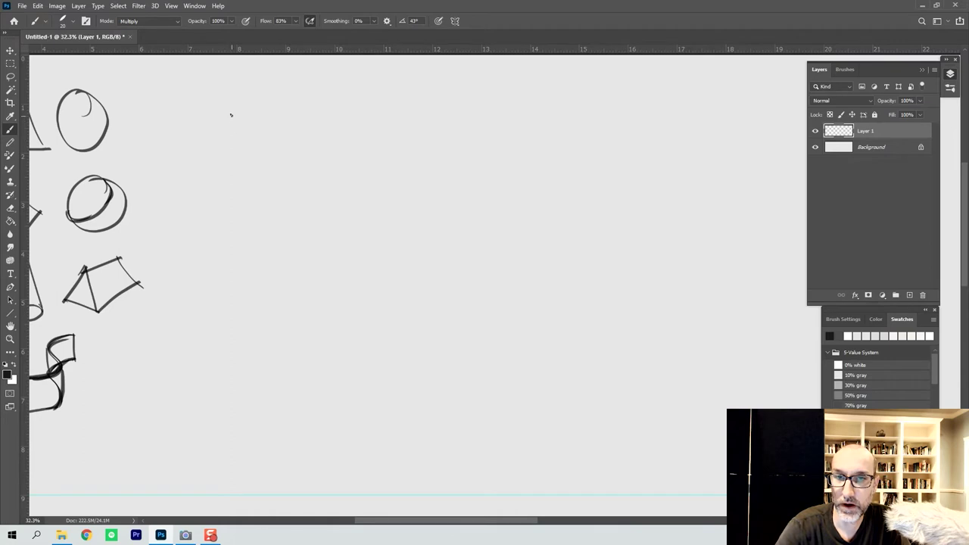
Draw the sofa's front-view rectangle with a dimension line beneath and a narrow side profile.
drag(224, 103, 226, 177)
mouse_move(223, 99)
mouse_down()
mouse_move(404, 100)
mouse_move(410, 110)
mouse_move(415, 96)
mouse_move(381, 97)
mouse_move(427, 101)
mouse_move(424, 192)
mouse_up()
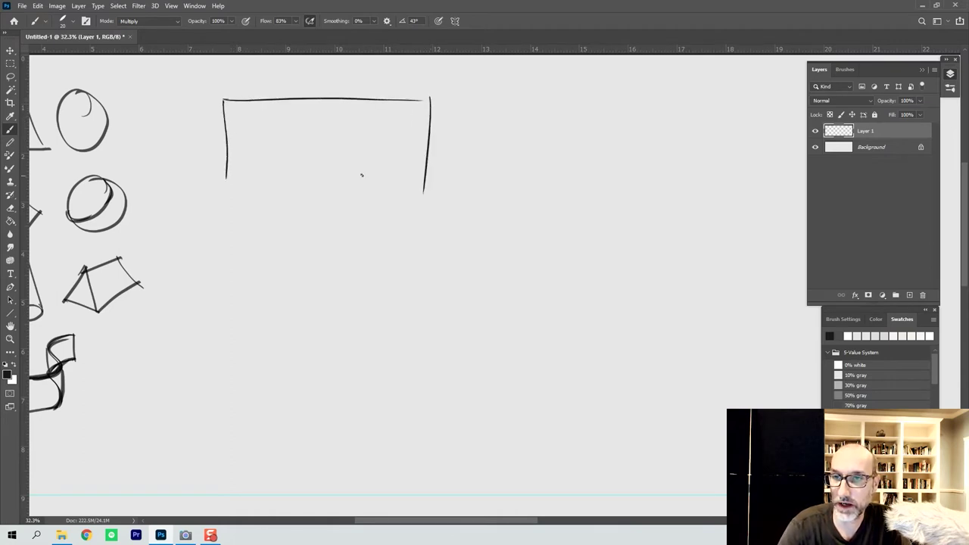
mouse_move(227, 137)
mouse_down()
mouse_move(227, 198)
mouse_move(421, 192)
mouse_up()
drag(327, 191, 452, 191)
mouse_move(436, 99)
mouse_down()
mouse_move(434, 168)
mouse_move(433, 122)
mouse_up()
drag(403, 98, 447, 104)
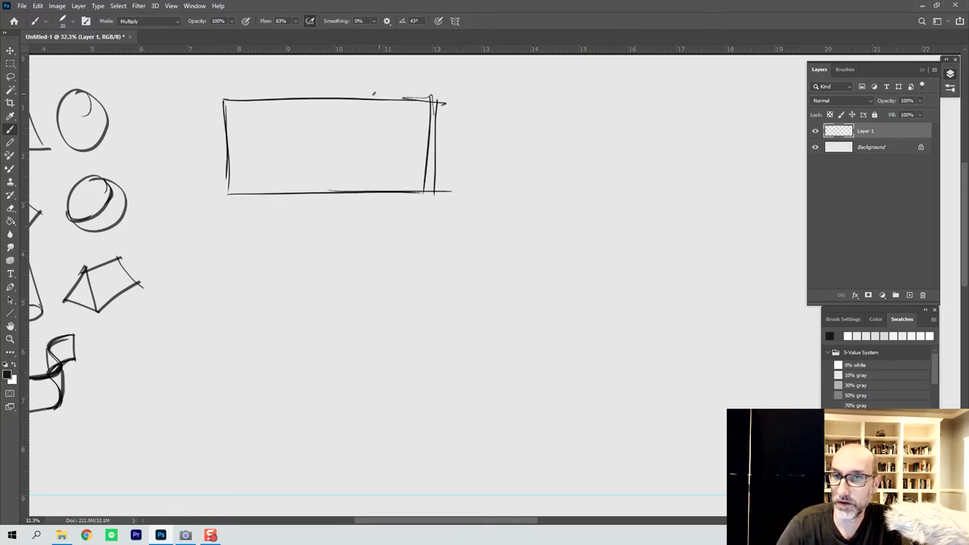
drag(225, 99, 228, 193)
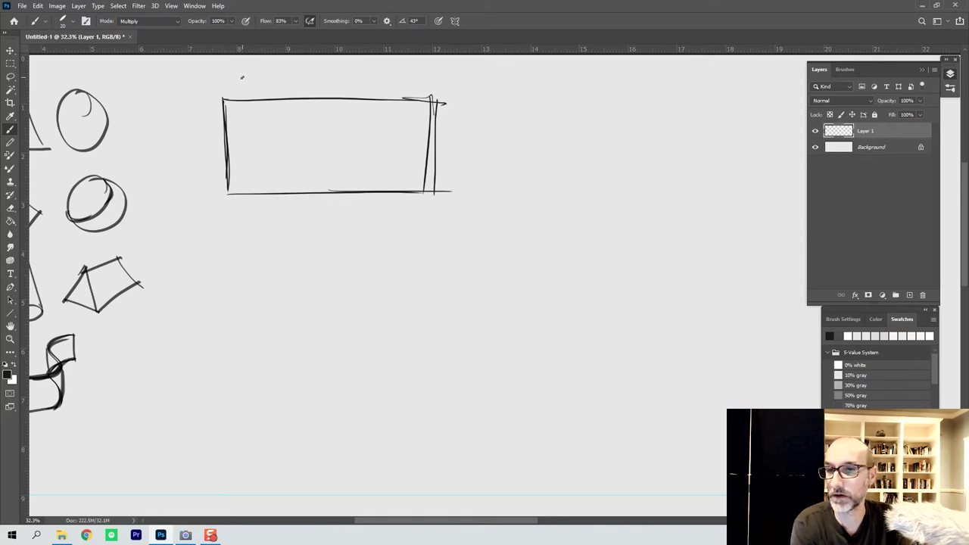
mouse_move(331, 197)
mouse_down()
mouse_move(331, 206)
mouse_move(430, 199)
mouse_up()
mouse_move(327, 202)
mouse_down()
mouse_move(222, 206)
mouse_move(230, 218)
mouse_up()
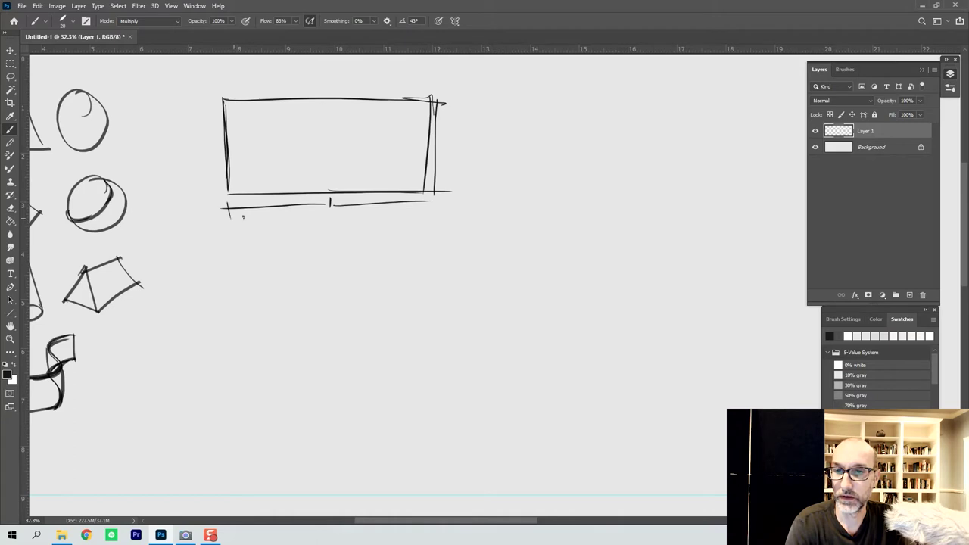
drag(430, 198, 429, 223)
mouse_move(448, 103)
mouse_down()
mouse_move(471, 104)
mouse_move(467, 195)
mouse_move(451, 195)
mouse_up()
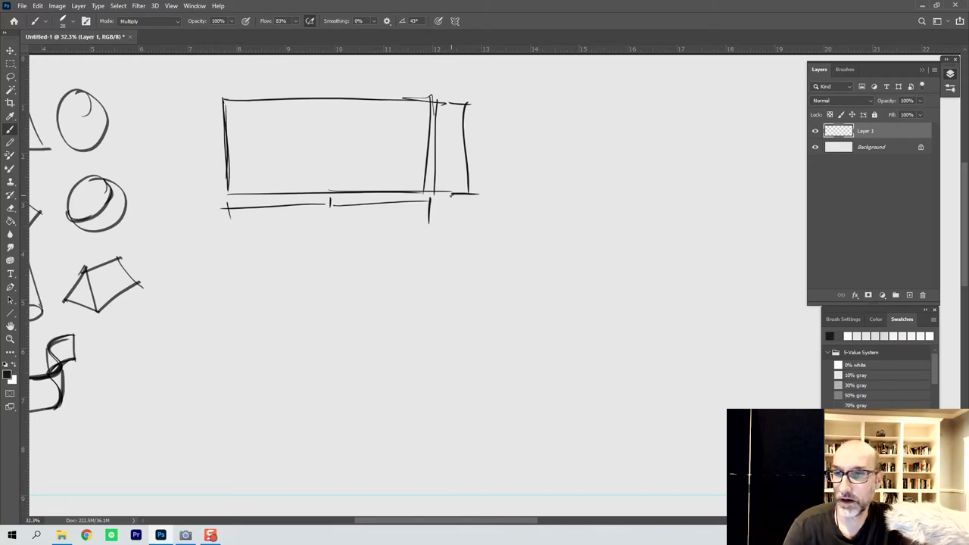
Add the seat lines and rounded armrests, and split the back and seat into two cushions.
drag(241, 149, 425, 147)
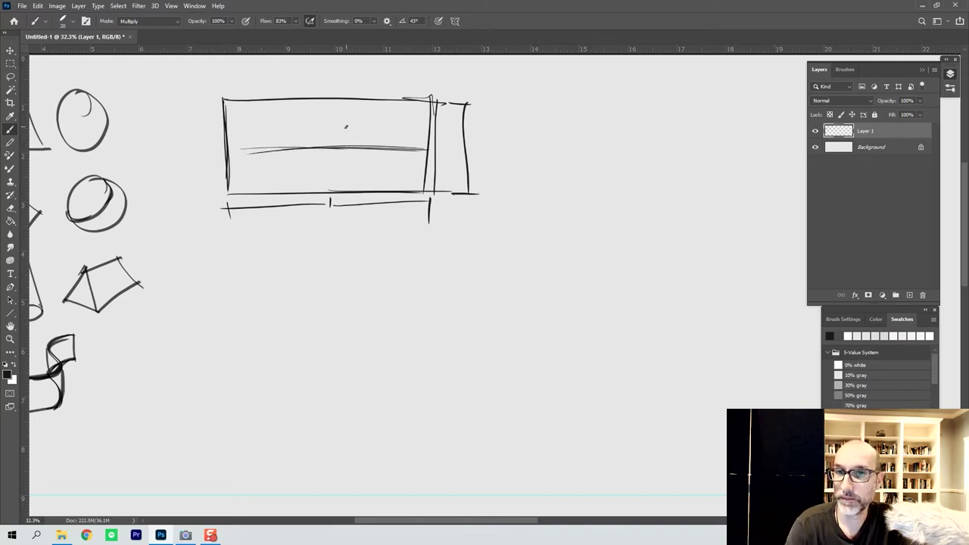
mouse_move(218, 144)
mouse_down()
mouse_move(256, 143)
mouse_move(248, 157)
mouse_move(221, 139)
mouse_move(253, 154)
mouse_move(218, 159)
mouse_move(328, 172)
mouse_up()
mouse_move(262, 170)
mouse_down()
mouse_move(415, 169)
mouse_move(407, 148)
mouse_move(434, 139)
mouse_move(436, 154)
mouse_up()
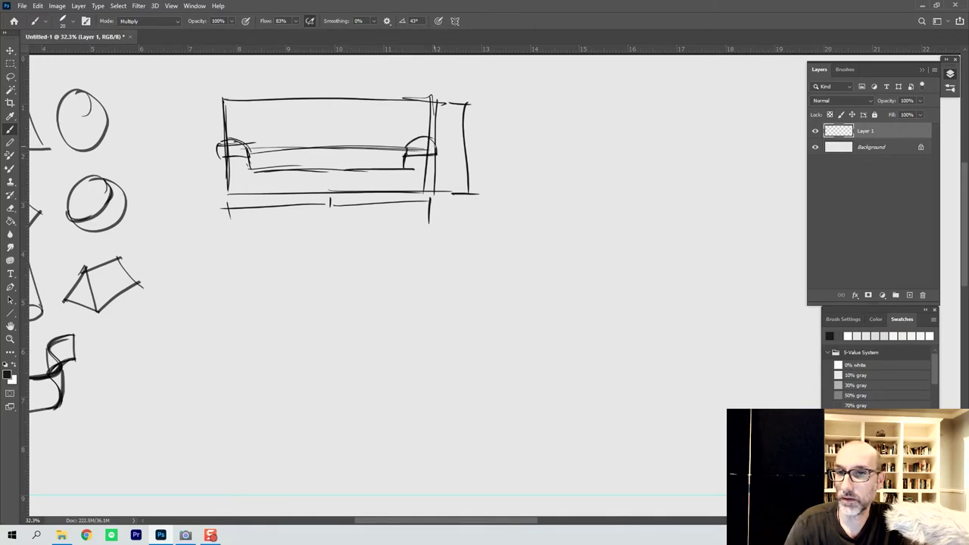
drag(225, 141, 218, 158)
drag(435, 142, 432, 161)
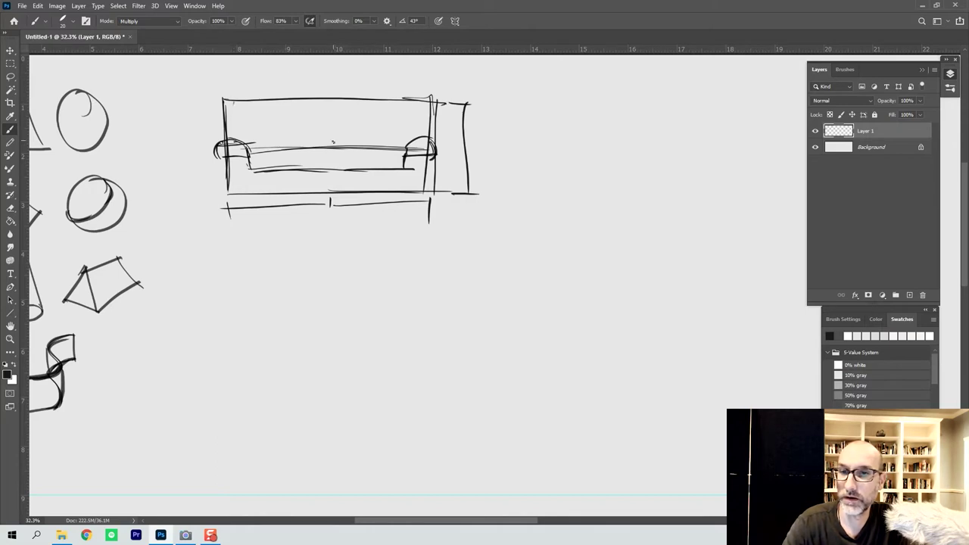
drag(333, 147, 333, 170)
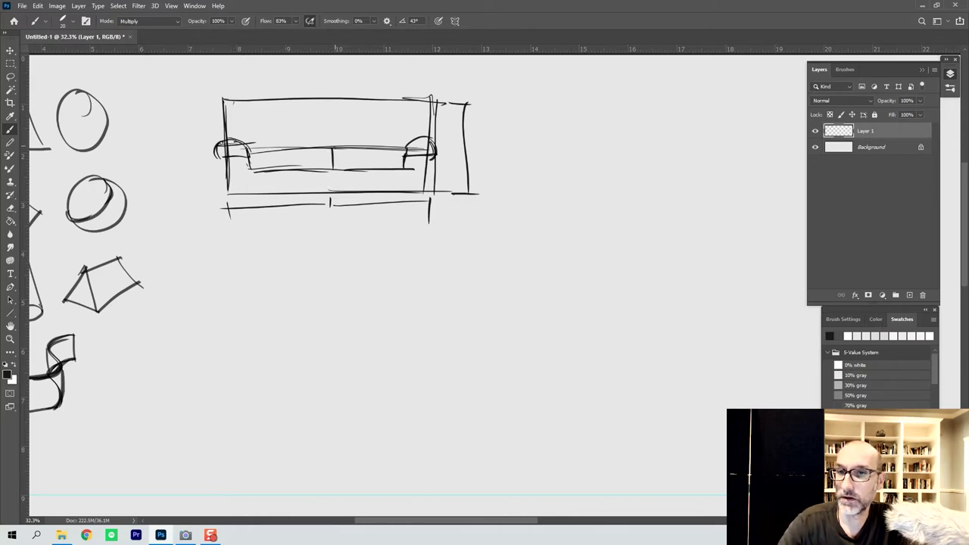
mouse_move(331, 114)
mouse_down()
mouse_move(331, 148)
mouse_move(330, 105)
mouse_up()
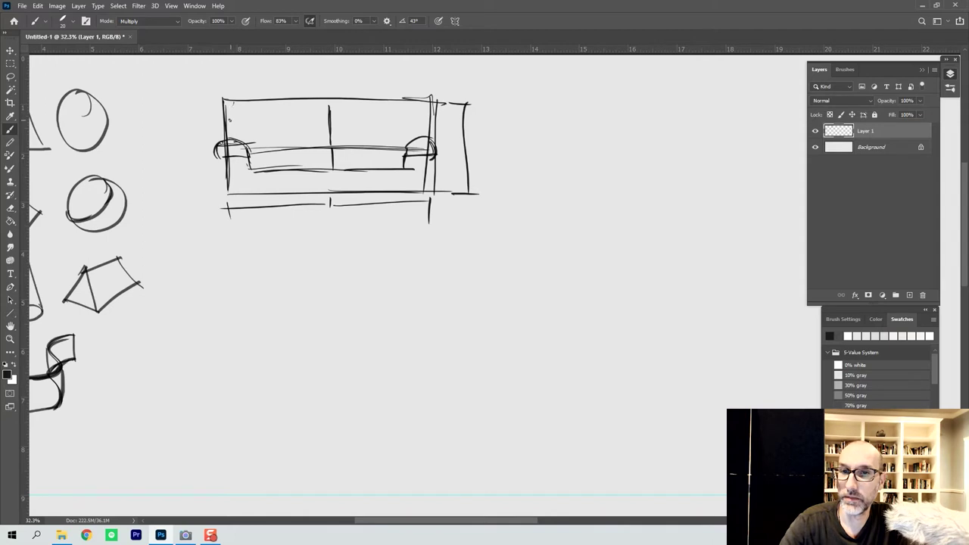
mouse_move(226, 113)
mouse_down()
mouse_move(236, 101)
mouse_move(330, 111)
mouse_move(429, 101)
mouse_move(428, 133)
mouse_up()
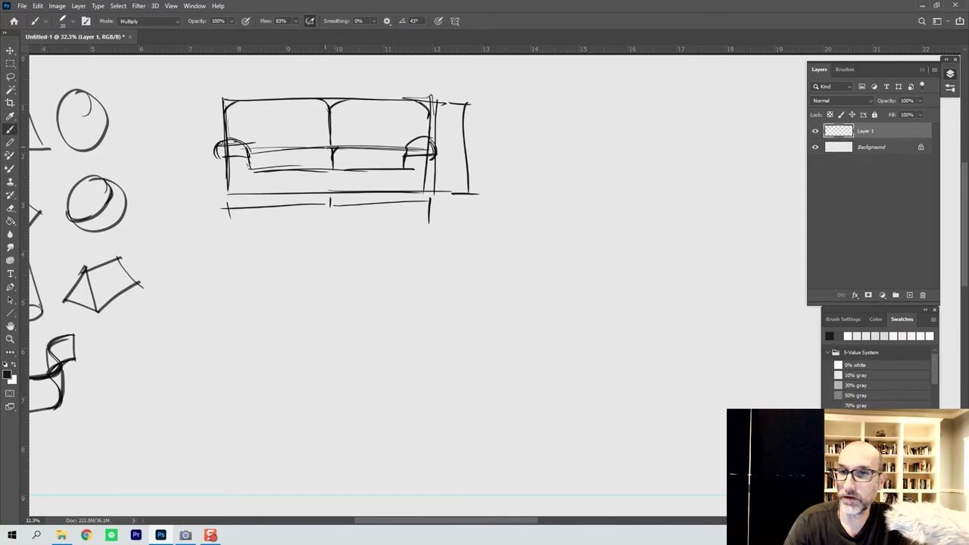
drag(248, 147, 257, 170)
mouse_move(332, 157)
mouse_down()
mouse_move(309, 165)
mouse_move(401, 169)
mouse_move(403, 152)
mouse_up()
drag(341, 150, 409, 150)
drag(227, 182, 238, 193)
Add small feet under the sofa's corners and middle seam, then start a square below it.
mouse_move(403, 194)
mouse_down()
mouse_move(428, 179)
mouse_move(404, 201)
mouse_move(417, 201)
mouse_up()
drag(395, 200, 418, 202)
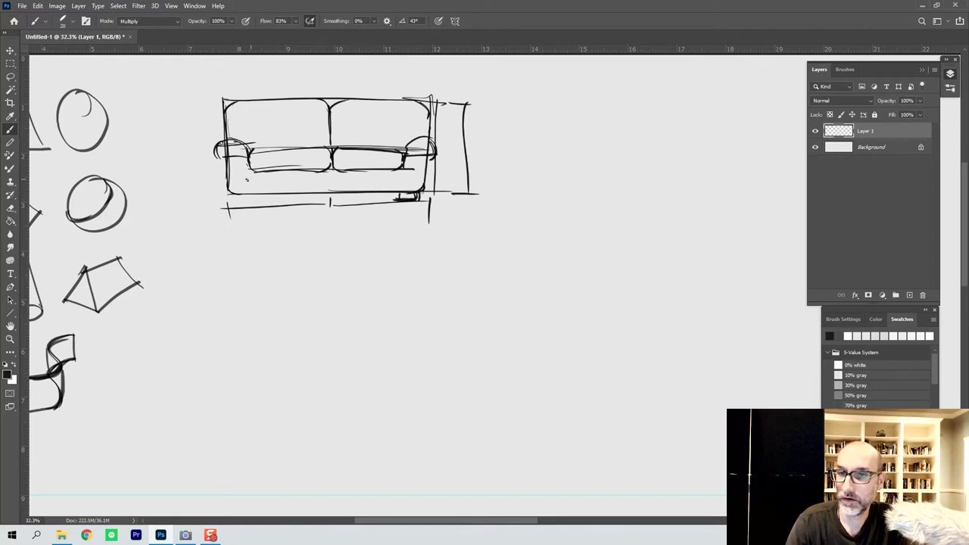
drag(232, 198, 263, 200)
drag(324, 196, 325, 202)
drag(324, 199, 342, 203)
drag(321, 199, 342, 194)
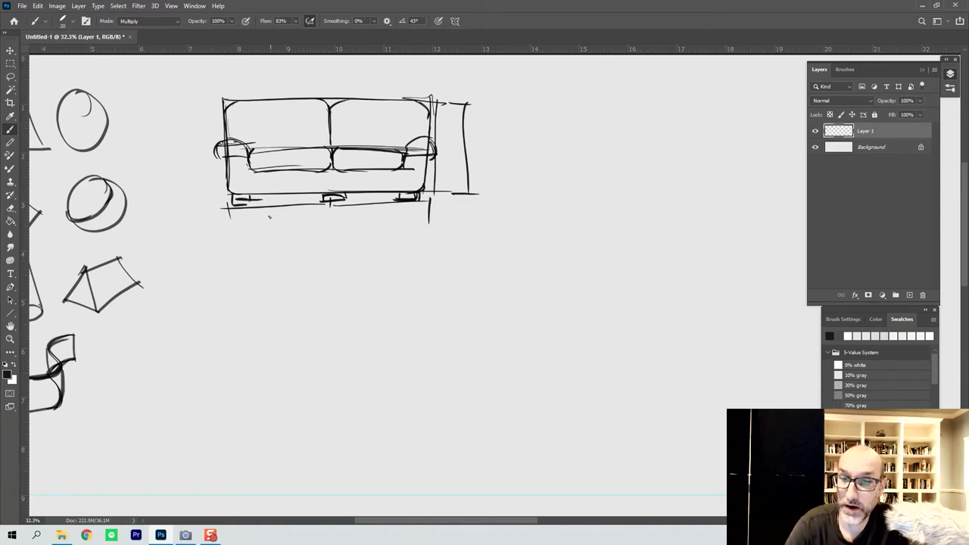
drag(233, 252, 234, 299)
drag(231, 304, 298, 297)
Number the first square 1, draw a second box with faces 1 and circled 2, and outline a third cube.
mouse_move(265, 262)
mouse_down()
mouse_move(265, 277)
mouse_move(282, 281)
mouse_move(270, 254)
mouse_up()
mouse_move(361, 247)
mouse_down()
mouse_move(360, 292)
mouse_move(330, 259)
mouse_move(335, 286)
mouse_move(362, 294)
mouse_up()
mouse_move(361, 243)
mouse_down()
mouse_move(414, 252)
mouse_move(406, 282)
mouse_move(360, 294)
mouse_move(346, 280)
mouse_up()
mouse_move(370, 263)
mouse_down()
mouse_move(388, 277)
mouse_move(363, 261)
mouse_move(384, 255)
mouse_up()
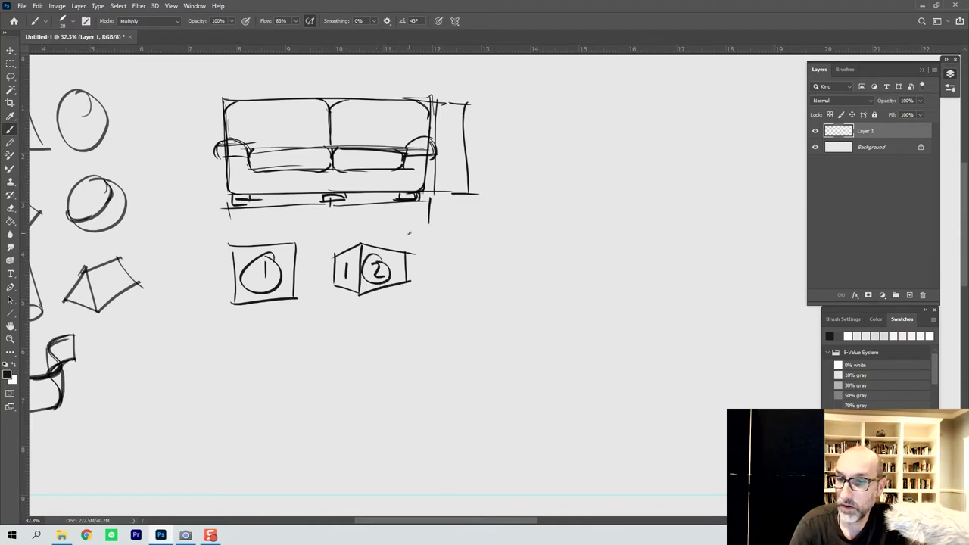
drag(486, 252, 486, 287)
mouse_move(484, 251)
mouse_down()
mouse_move(463, 239)
mouse_move(464, 267)
mouse_move(486, 288)
mouse_move(510, 243)
mouse_move(513, 271)
mouse_move(487, 287)
mouse_move(476, 276)
mouse_move(501, 272)
mouse_move(487, 232)
mouse_move(511, 243)
mouse_move(474, 247)
mouse_move(493, 240)
mouse_up()
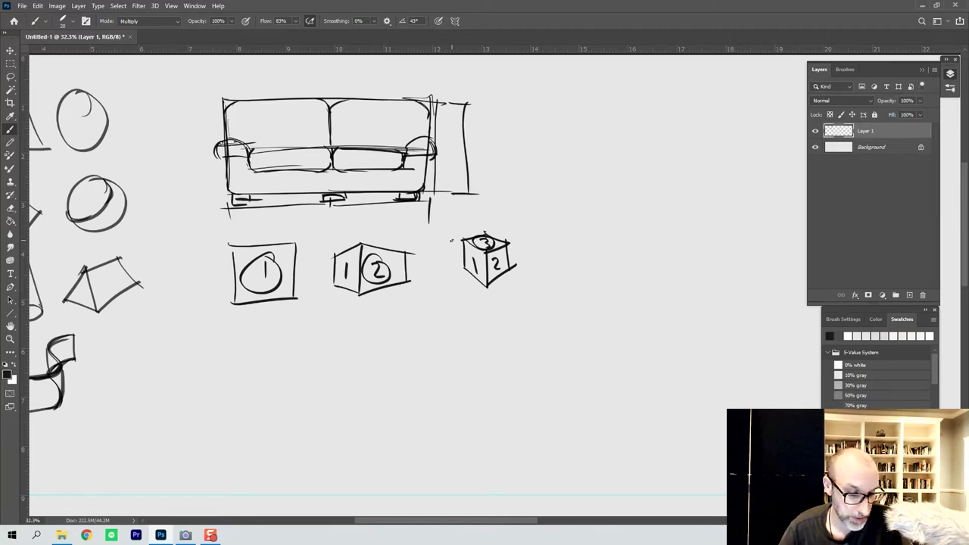
drag(233, 240, 234, 291)
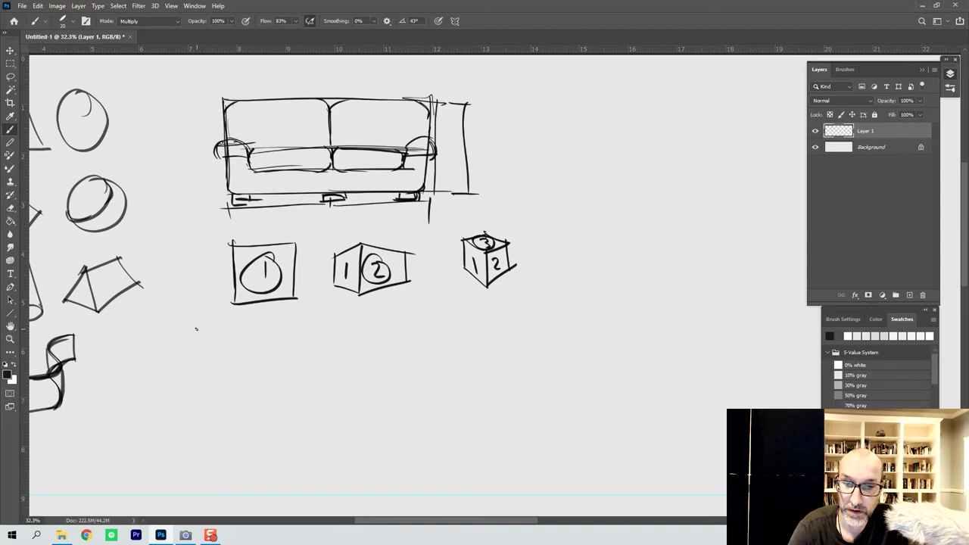
Letter the label '1 MAIN FORM' with a circled 1 below the boxes.
mouse_move(189, 320)
mouse_down()
mouse_move(189, 347)
mouse_move(199, 312)
mouse_move(237, 340)
mouse_up()
mouse_move(241, 338)
mouse_down()
mouse_move(244, 319)
mouse_move(256, 336)
mouse_up()
drag(264, 323, 274, 338)
mouse_move(274, 338)
mouse_down()
mouse_move(276, 316)
mouse_move(292, 339)
mouse_up()
drag(292, 328, 324, 316)
mouse_move(324, 316)
mouse_down()
mouse_move(326, 329)
mouse_move(343, 333)
mouse_up()
drag(342, 316, 349, 324)
mouse_move(349, 324)
mouse_down()
mouse_move(354, 311)
mouse_move(356, 332)
mouse_up()
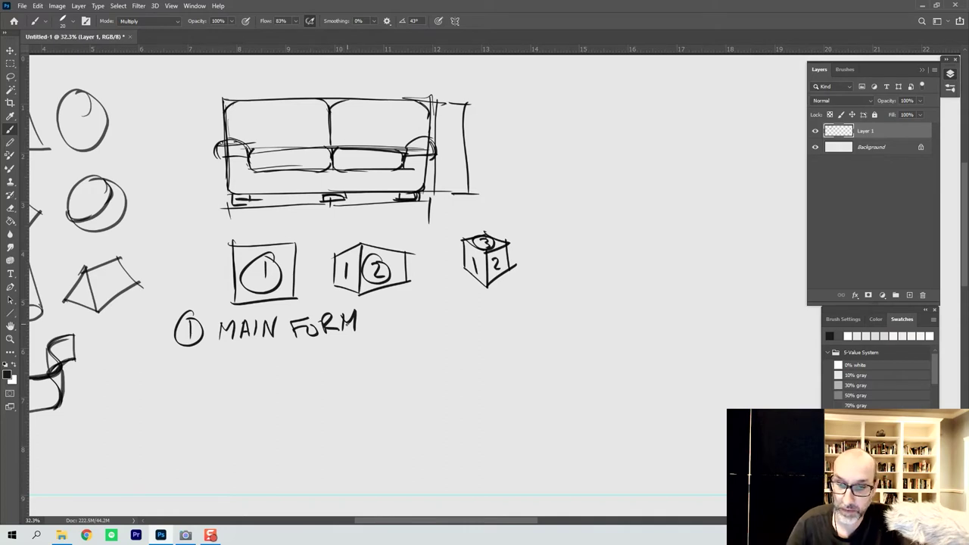
Draw a long perspective box under the label, then pan right and write a circled 2.
drag(345, 391, 345, 452)
mouse_move(348, 393)
mouse_down()
mouse_move(302, 392)
mouse_move(287, 424)
mouse_move(346, 452)
mouse_up()
mouse_move(346, 392)
mouse_down()
mouse_move(447, 356)
mouse_move(451, 407)
mouse_up()
drag(348, 448, 450, 393)
mouse_move(292, 371)
mouse_down()
mouse_move(417, 338)
mouse_move(450, 353)
mouse_move(224, 371)
mouse_up()
mouse_move(326, 97)
mouse_down()
mouse_move(338, 130)
mouse_move(304, 96)
mouse_up()
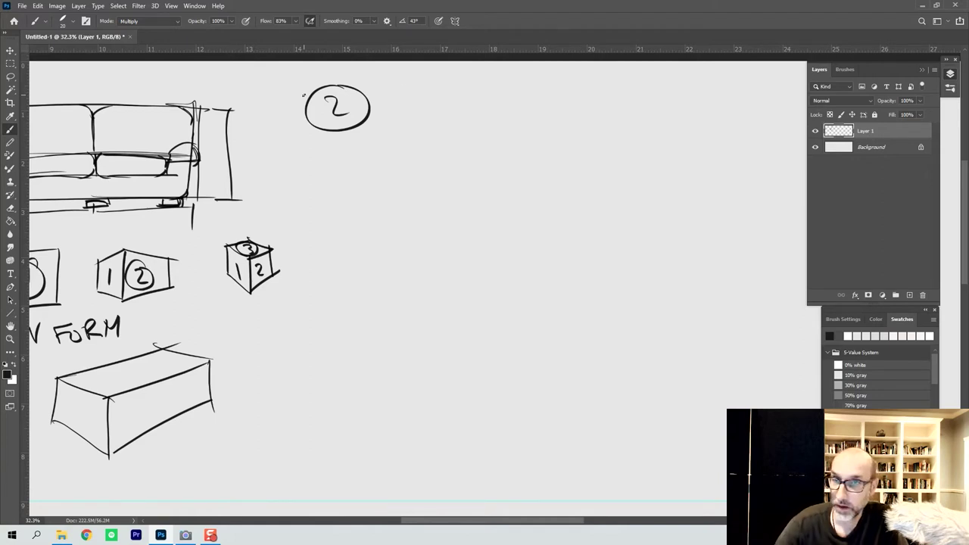
Letter the heading 'SUB-FORM' beside the circled 2.
mouse_move(407, 97)
mouse_down()
mouse_move(386, 113)
mouse_move(428, 97)
mouse_move(431, 118)
mouse_move(462, 106)
mouse_move(465, 117)
mouse_up()
mouse_move(466, 106)
mouse_down()
mouse_move(492, 104)
mouse_move(505, 117)
mouse_up()
mouse_move(506, 97)
mouse_down()
mouse_move(518, 114)
mouse_move(536, 96)
mouse_move(537, 117)
mouse_up()
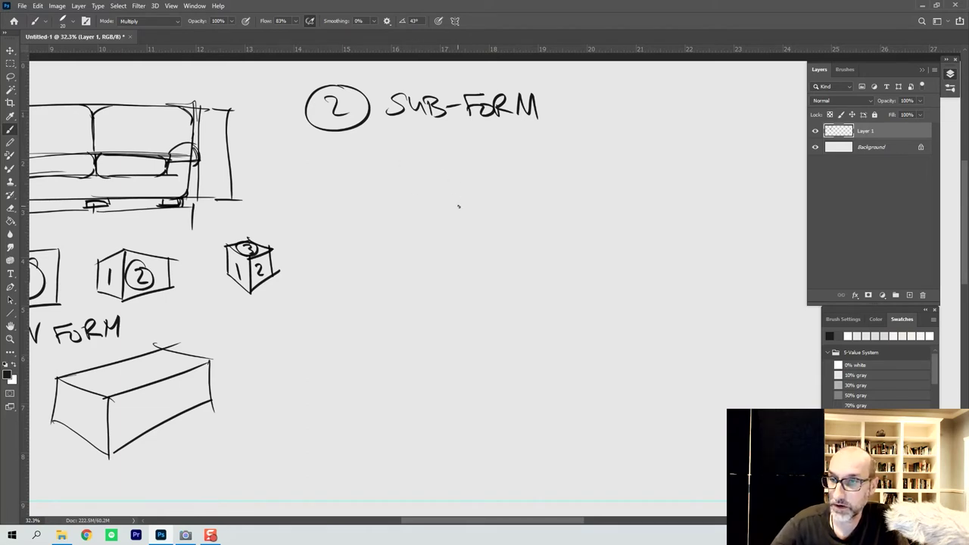
Draw a long perspective box below the SUB-FORM heading.
drag(473, 191, 470, 255)
drag(473, 190, 475, 268)
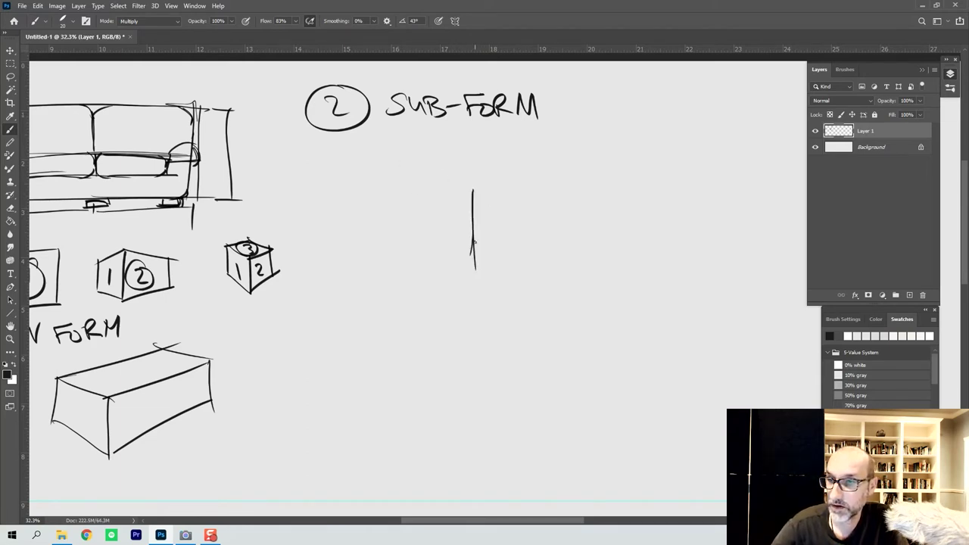
mouse_move(463, 193)
mouse_down()
mouse_move(631, 156)
mouse_move(630, 210)
mouse_up()
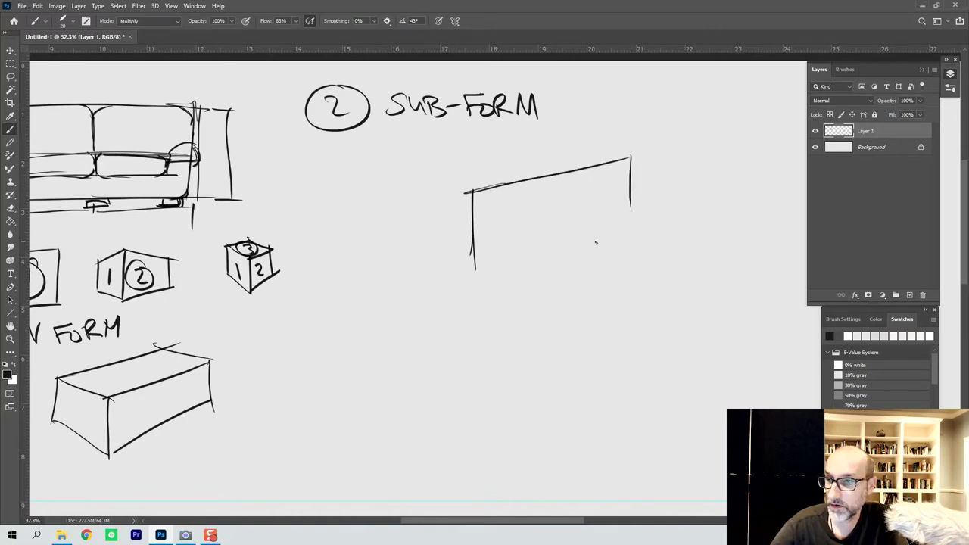
drag(480, 271, 639, 220)
mouse_move(469, 193)
mouse_down()
mouse_move(421, 174)
mouse_move(411, 233)
mouse_move(477, 271)
mouse_up()
mouse_move(400, 170)
mouse_down()
mouse_move(579, 144)
mouse_move(633, 158)
mouse_up()
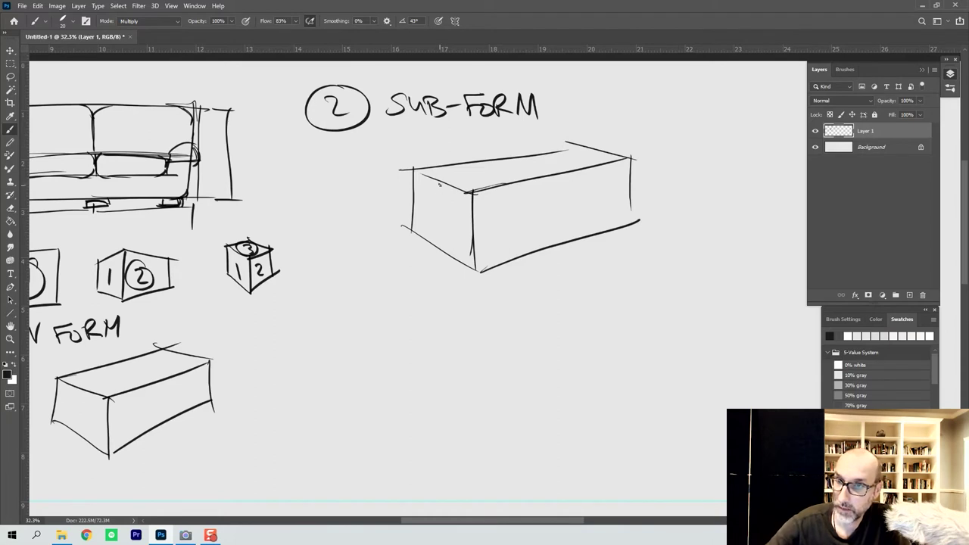
Carve inset stepped seat and raised back lines into the box.
mouse_move(438, 177)
mouse_down()
mouse_move(438, 215)
mouse_move(436, 203)
mouse_move(438, 216)
mouse_move(469, 234)
mouse_move(630, 195)
mouse_up()
drag(434, 215, 600, 180)
drag(435, 181, 587, 149)
mouse_move(526, 163)
mouse_down()
mouse_move(589, 150)
mouse_move(601, 179)
mouse_move(636, 193)
mouse_move(632, 221)
mouse_up()
Retrace the box's outer edges and seat line in bold strokes.
drag(469, 230, 642, 190)
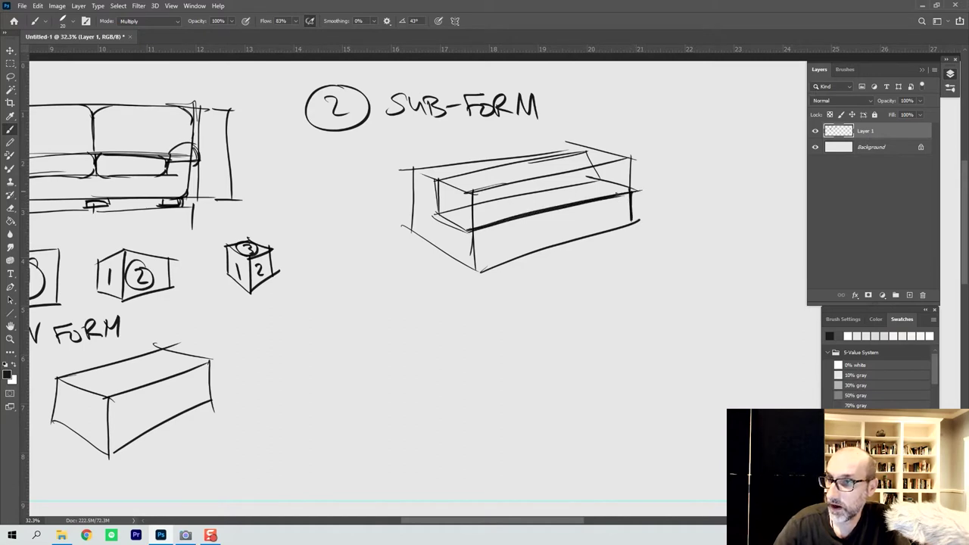
mouse_move(472, 227)
mouse_down()
mouse_move(477, 267)
mouse_move(647, 217)
mouse_up()
mouse_move(471, 232)
mouse_down()
mouse_move(429, 212)
mouse_move(438, 221)
mouse_up()
mouse_move(436, 182)
mouse_down()
mouse_move(588, 149)
mouse_move(567, 143)
mouse_move(424, 169)
mouse_up()
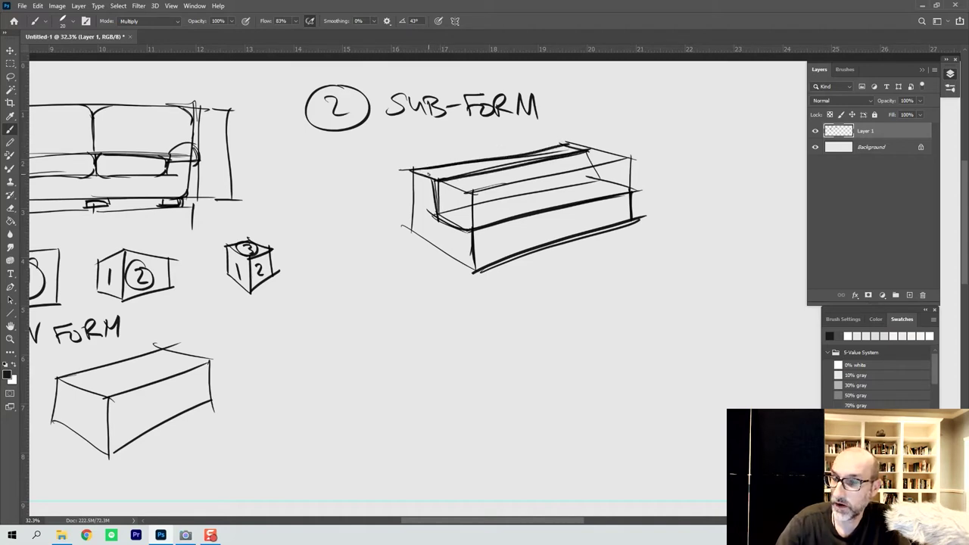
mouse_move(589, 151)
mouse_down()
mouse_move(606, 182)
mouse_move(643, 193)
mouse_up()
mouse_move(413, 166)
mouse_down()
mouse_move(411, 235)
mouse_move(485, 273)
mouse_up()
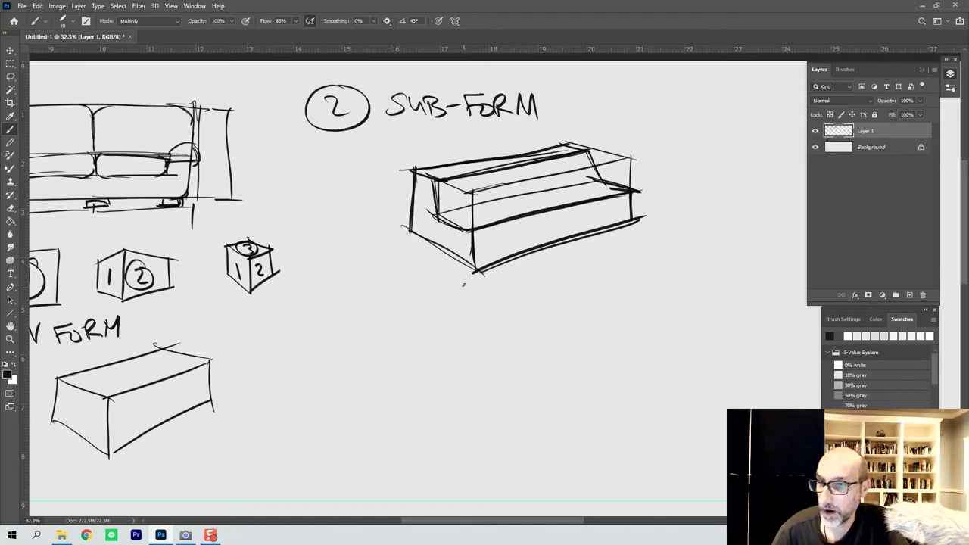
drag(428, 217, 575, 185)
drag(505, 201, 605, 179)
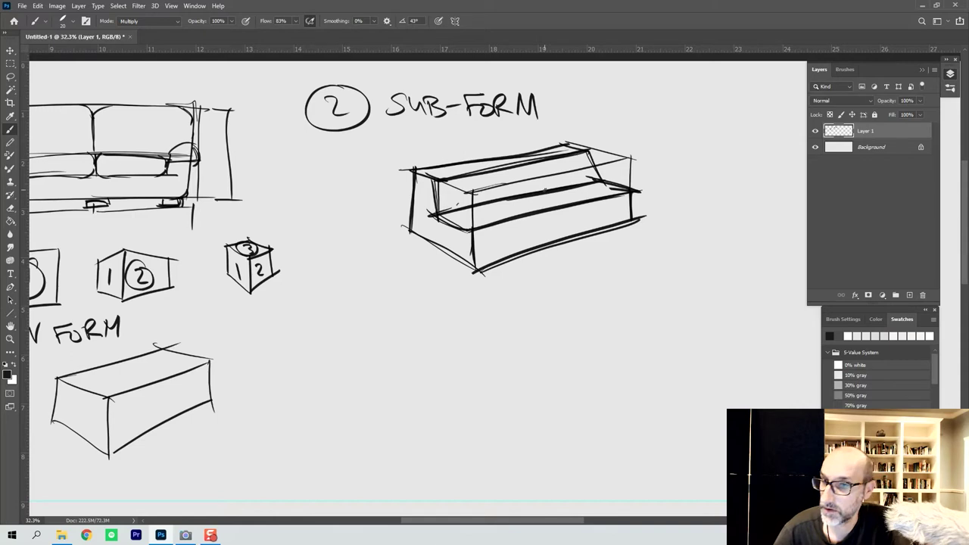
drag(489, 366, 403, 270)
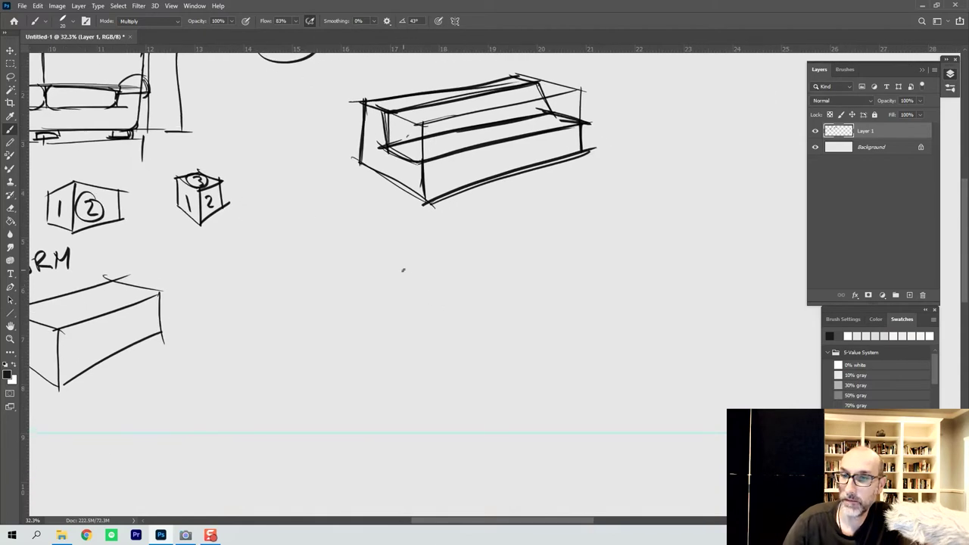
Write a circled 3 and draw a new long perspective box.
drag(306, 217, 306, 247)
mouse_move(311, 198)
mouse_down()
mouse_move(295, 257)
mouse_move(312, 197)
mouse_up()
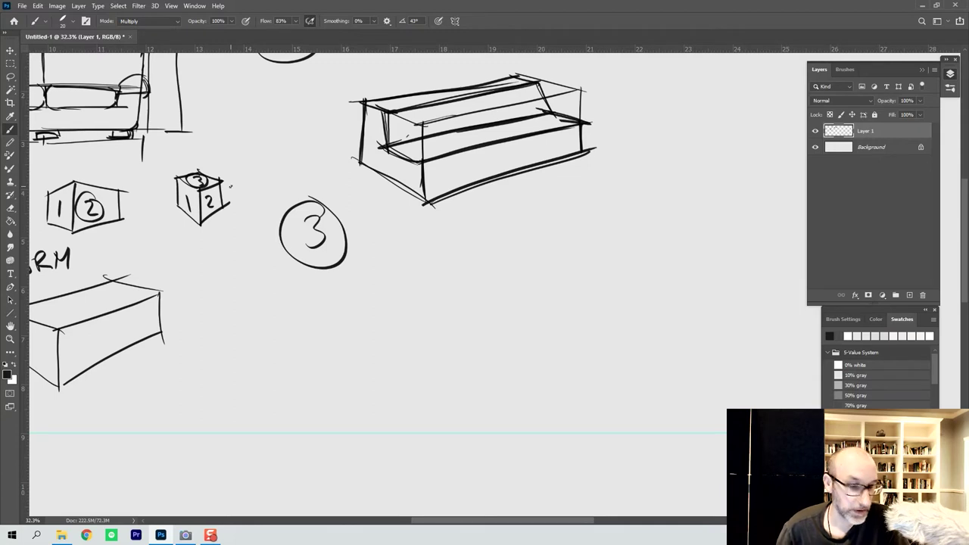
drag(476, 278, 474, 362)
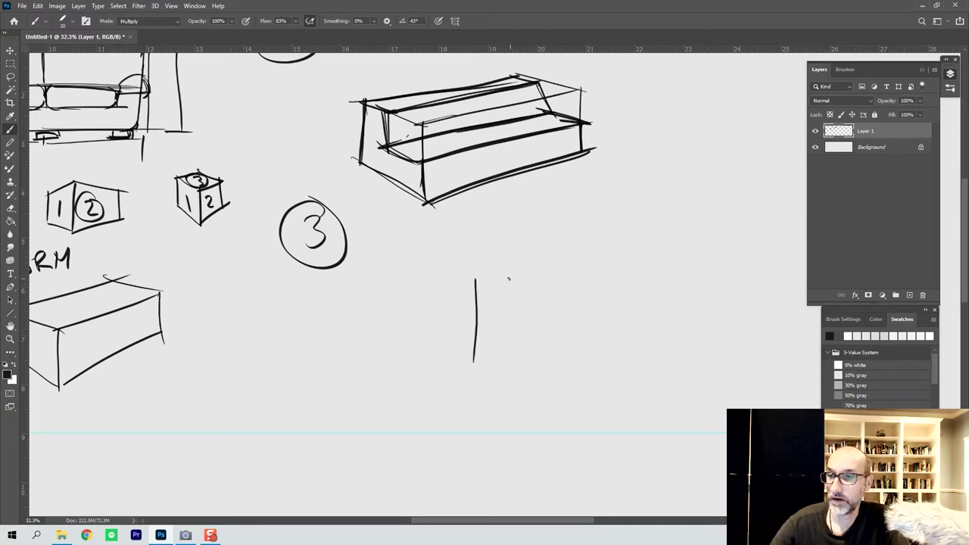
mouse_move(473, 280)
mouse_down()
mouse_move(651, 235)
mouse_move(656, 317)
mouse_up()
drag(474, 376, 676, 313)
mouse_move(474, 280)
mouse_down()
mouse_move(408, 251)
mouse_move(402, 329)
mouse_move(471, 370)
mouse_up()
mouse_move(390, 247)
mouse_down()
mouse_move(592, 214)
mouse_move(682, 236)
mouse_up()
drag(564, 208, 667, 232)
Mark the arm thicknesses, seat line and back-rest line inside the new box.
drag(432, 260, 429, 311)
mouse_move(437, 260)
mouse_down()
mouse_move(429, 306)
mouse_move(476, 327)
mouse_move(666, 284)
mouse_up()
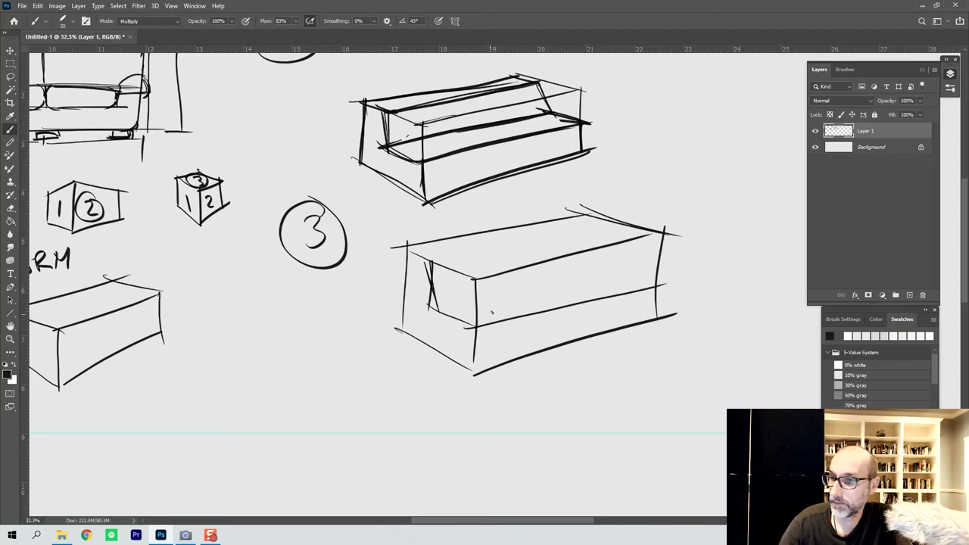
mouse_move(427, 305)
mouse_down()
mouse_move(617, 261)
mouse_move(666, 285)
mouse_up()
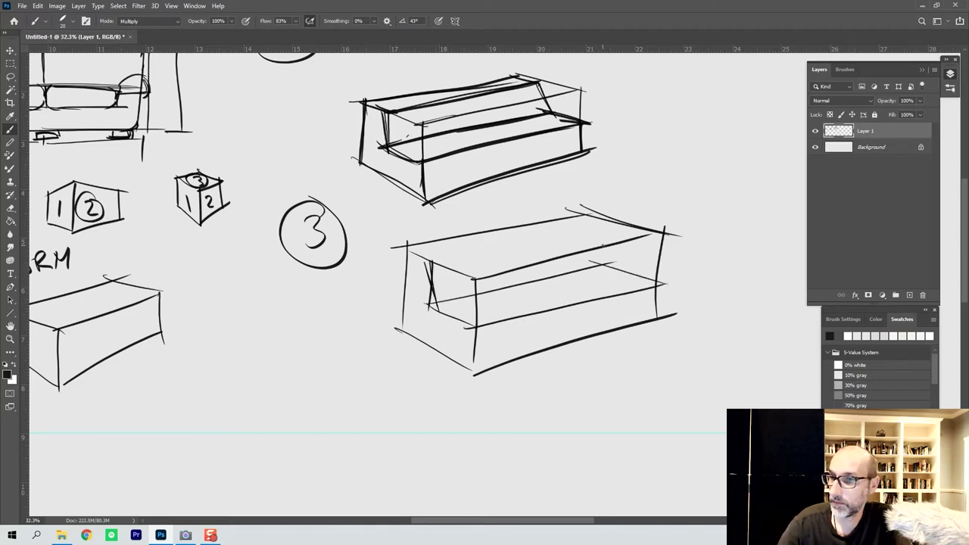
drag(596, 220, 610, 265)
drag(424, 262, 621, 224)
mouse_move(498, 245)
mouse_down()
mouse_move(604, 219)
mouse_move(617, 261)
mouse_up()
mouse_move(603, 227)
mouse_down()
mouse_move(614, 266)
mouse_move(676, 282)
mouse_up()
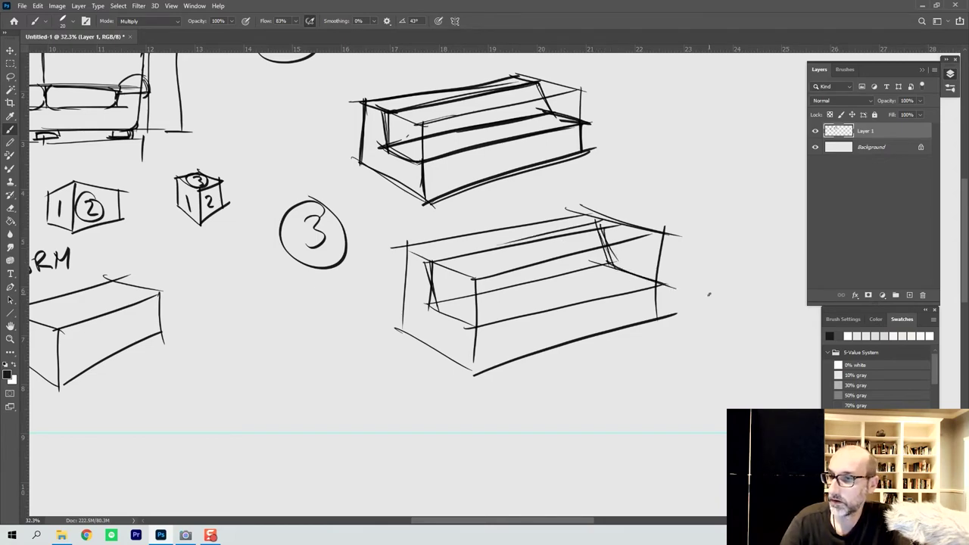
Letter the heading 'DETAIL FORMS' beside the circled 3.
drag(367, 218, 368, 239)
mouse_move(394, 223)
mouse_down()
mouse_move(388, 236)
mouse_move(394, 224)
mouse_up()
drag(383, 235, 420, 215)
mouse_move(408, 218)
mouse_down()
mouse_move(409, 235)
mouse_move(433, 229)
mouse_up()
mouse_move(436, 212)
mouse_down()
mouse_move(439, 229)
mouse_move(493, 197)
mouse_up()
mouse_move(477, 202)
mouse_down()
mouse_move(479, 216)
mouse_move(492, 208)
mouse_up()
drag(505, 199, 510, 210)
drag(517, 189, 536, 207)
drag(536, 203, 559, 204)
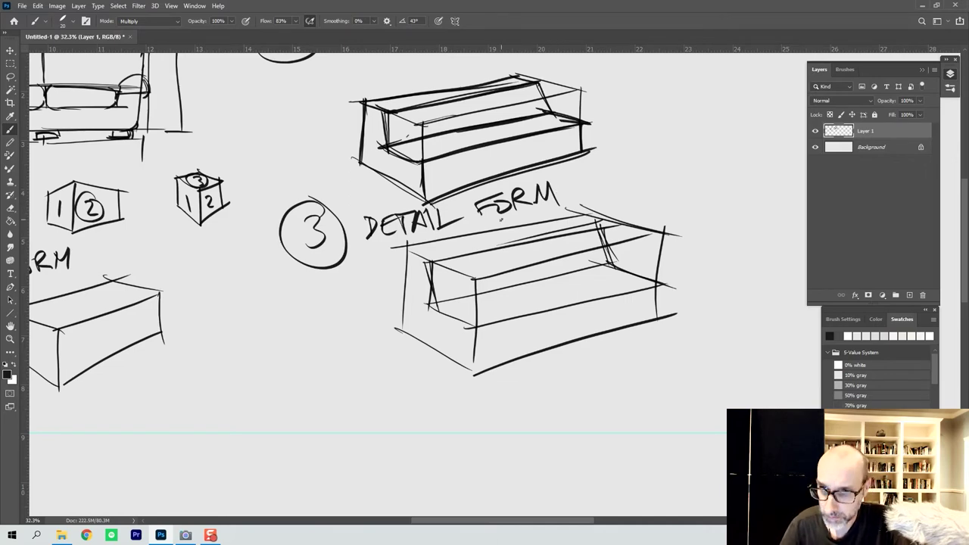
drag(571, 181, 553, 200)
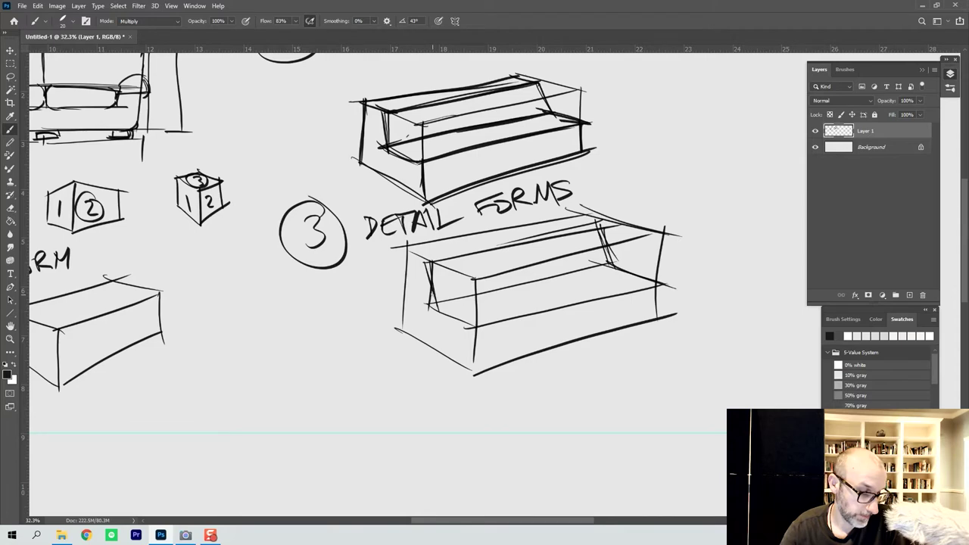
Sketch a rounded seat cushion, the front-left rolled arm, and extend the seat.
mouse_move(429, 297)
mouse_down()
mouse_move(458, 293)
mouse_move(500, 318)
mouse_move(463, 323)
mouse_move(470, 331)
mouse_move(499, 321)
mouse_move(458, 327)
mouse_move(419, 288)
mouse_up()
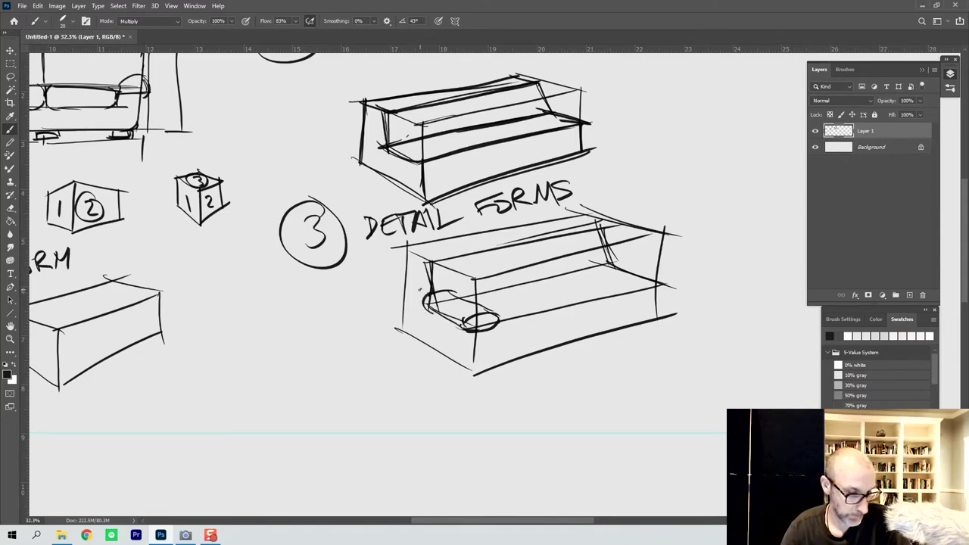
mouse_move(480, 328)
mouse_down()
mouse_move(477, 346)
mouse_move(579, 323)
mouse_move(572, 326)
mouse_move(557, 296)
mouse_move(492, 291)
mouse_move(465, 301)
mouse_move(562, 300)
mouse_up()
mouse_move(482, 346)
mouse_down()
mouse_move(642, 302)
mouse_move(664, 268)
mouse_move(667, 279)
mouse_move(636, 283)
mouse_move(668, 277)
mouse_move(595, 273)
mouse_move(604, 257)
mouse_move(655, 258)
mouse_move(656, 266)
mouse_up()
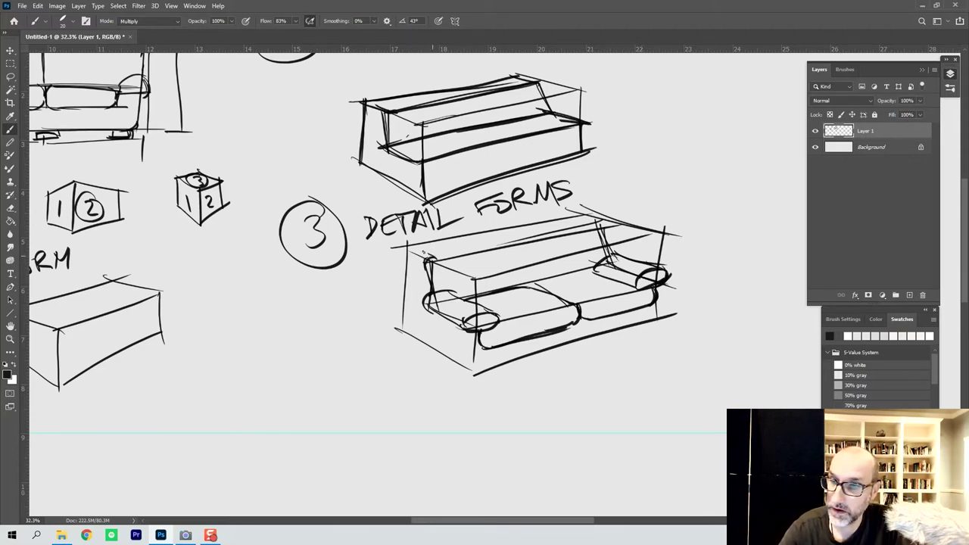
Darken the sofa's left arm and back edges, dividing the back into two cushions.
drag(409, 245, 419, 290)
drag(415, 254, 410, 289)
mouse_move(411, 248)
mouse_down()
mouse_move(501, 243)
mouse_move(522, 272)
mouse_up()
drag(509, 241, 526, 287)
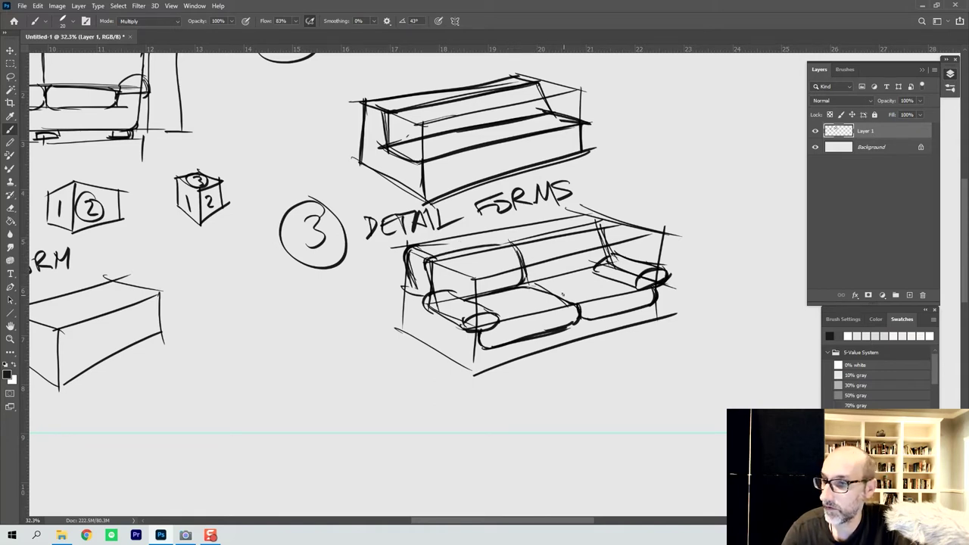
mouse_move(518, 250)
mouse_down()
mouse_move(493, 241)
mouse_move(511, 241)
mouse_move(483, 226)
mouse_move(481, 238)
mouse_move(428, 246)
mouse_move(510, 222)
mouse_move(505, 228)
mouse_move(525, 225)
mouse_move(471, 233)
mouse_move(585, 215)
mouse_up()
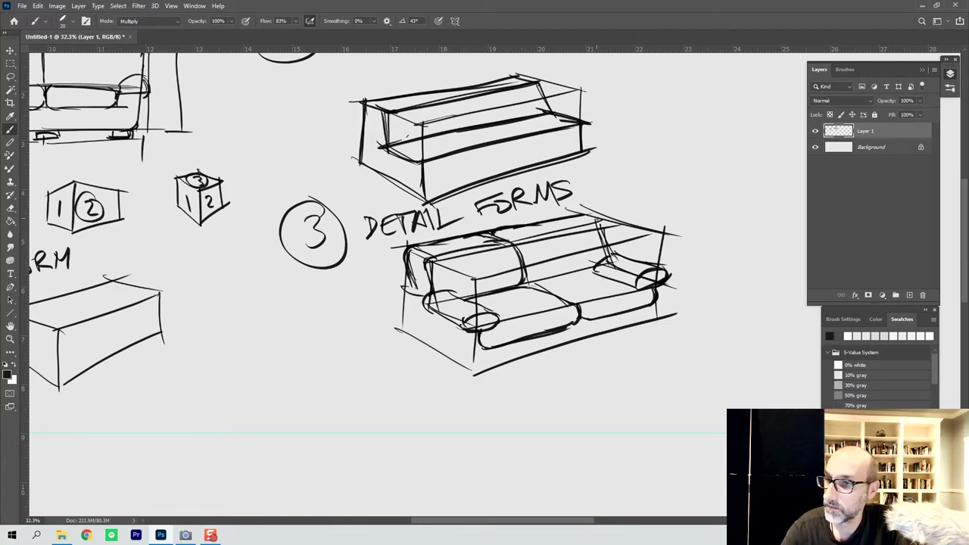
mouse_move(517, 254)
mouse_down()
mouse_move(539, 235)
mouse_move(595, 226)
mouse_up()
mouse_move(598, 230)
mouse_down()
mouse_move(607, 243)
mouse_move(603, 215)
mouse_up()
drag(557, 221, 584, 215)
drag(518, 230, 558, 218)
drag(557, 227, 600, 215)
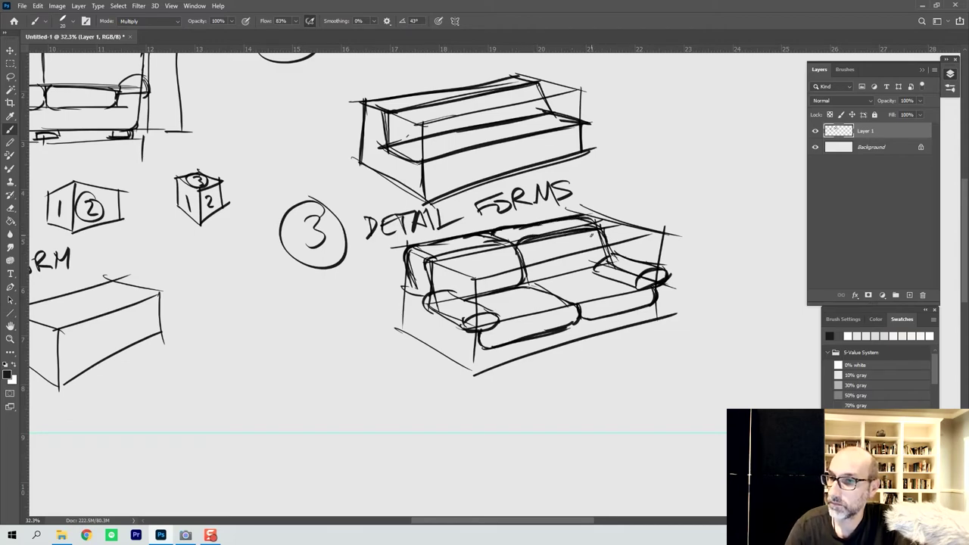
Darken the arms' front edges and bottom corner, add a foot, and detail the right seat cushion.
mouse_move(413, 279)
mouse_down()
mouse_move(412, 342)
mouse_move(461, 363)
mouse_up()
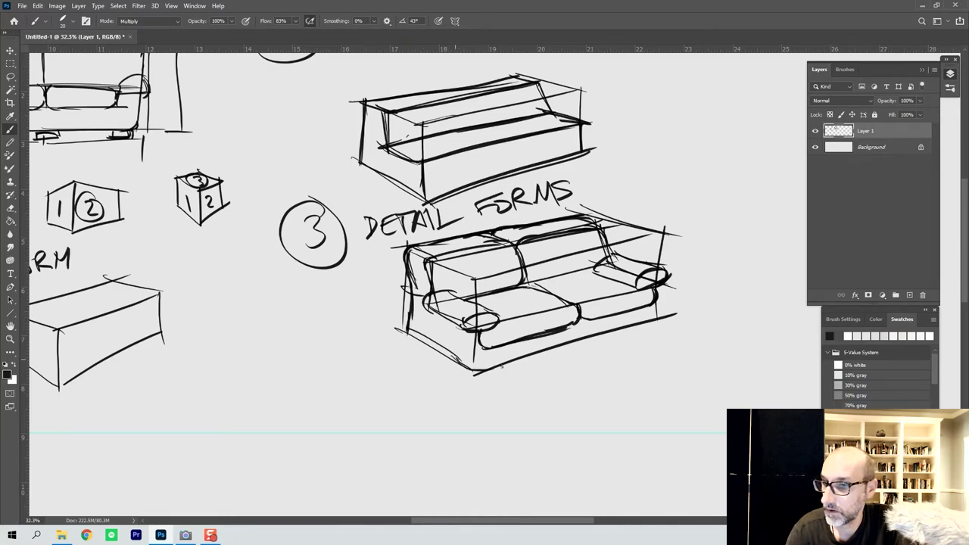
drag(660, 304, 656, 316)
mouse_move(656, 315)
mouse_down()
mouse_move(634, 324)
mouse_move(644, 324)
mouse_up()
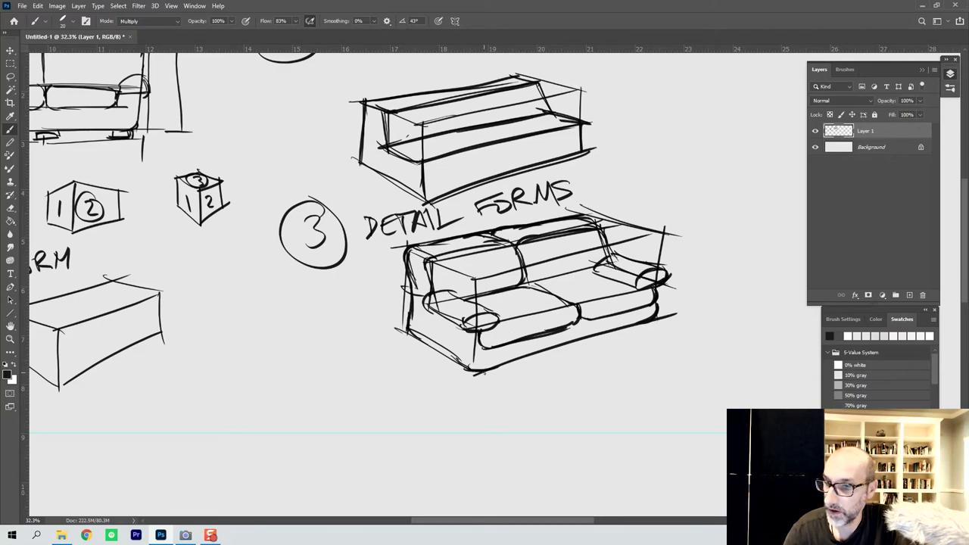
drag(475, 382, 505, 369)
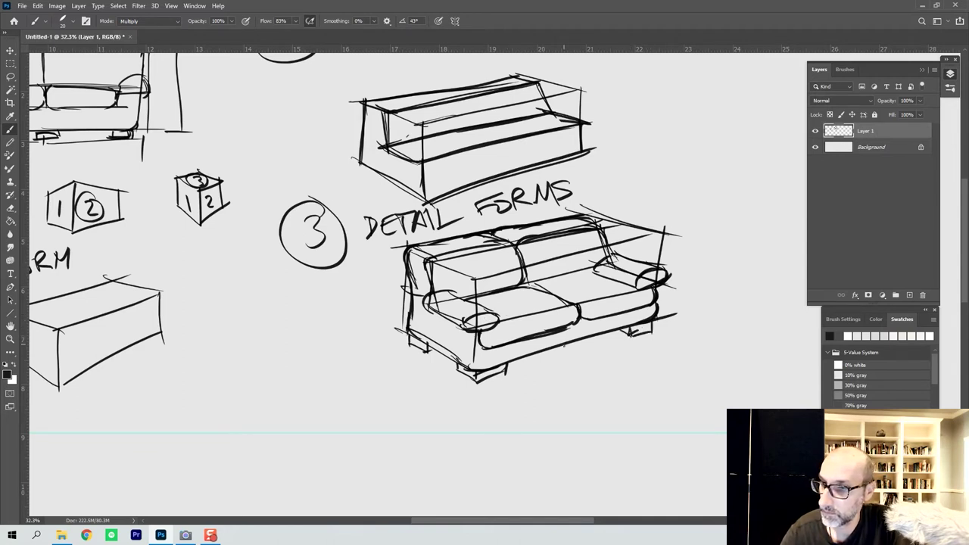
drag(558, 354, 590, 346)
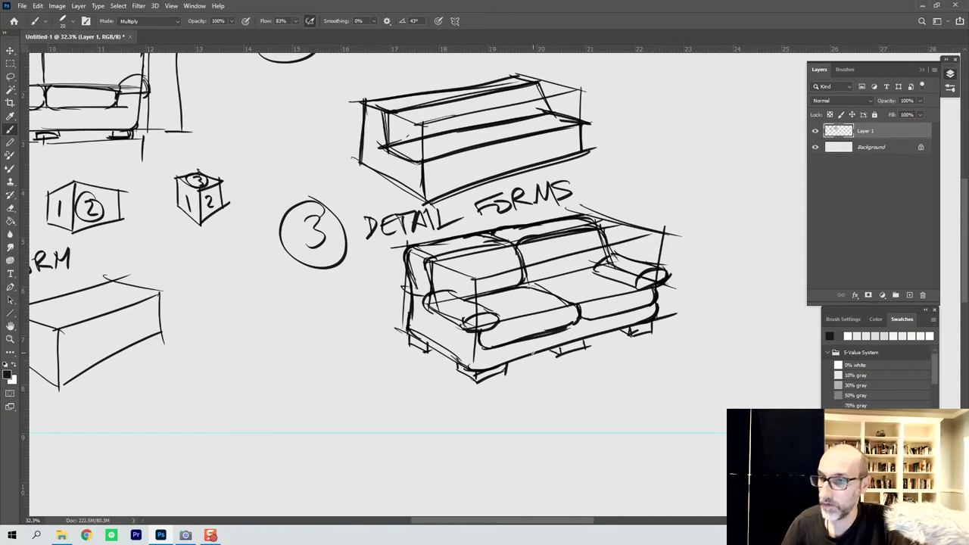
drag(579, 310, 639, 291)
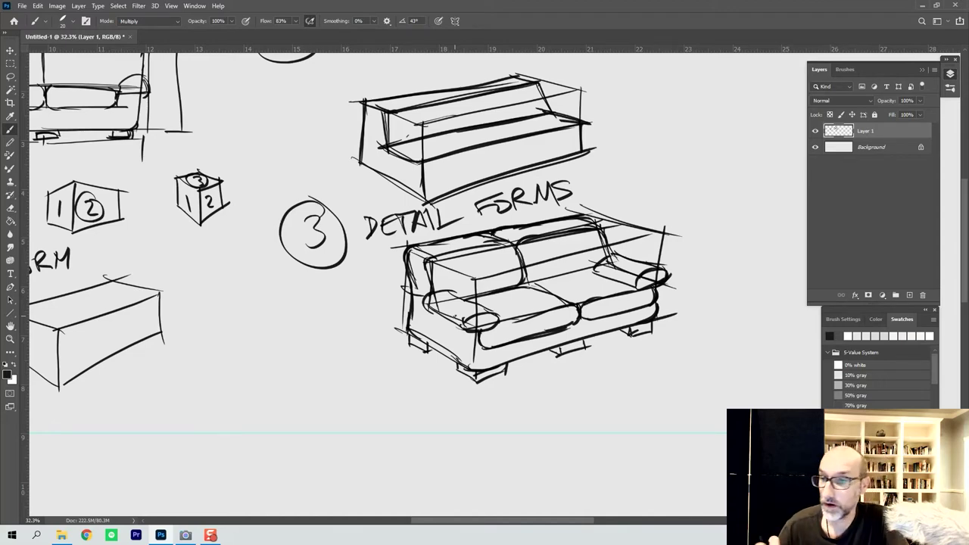
Add Layer 2 beneath Layer 1, choose a mid-grey swatch, and switch to the Lasso tool.
click(909, 294)
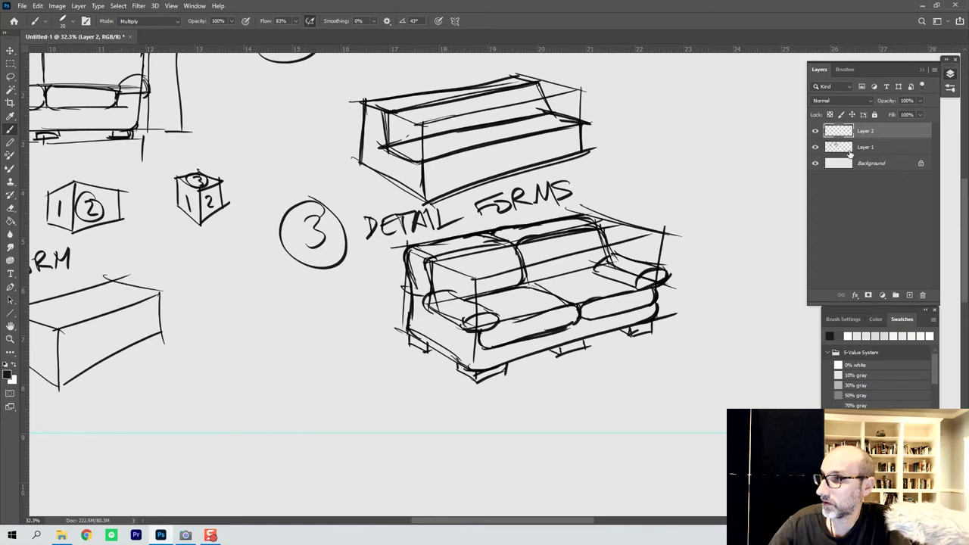
drag(838, 147, 838, 154)
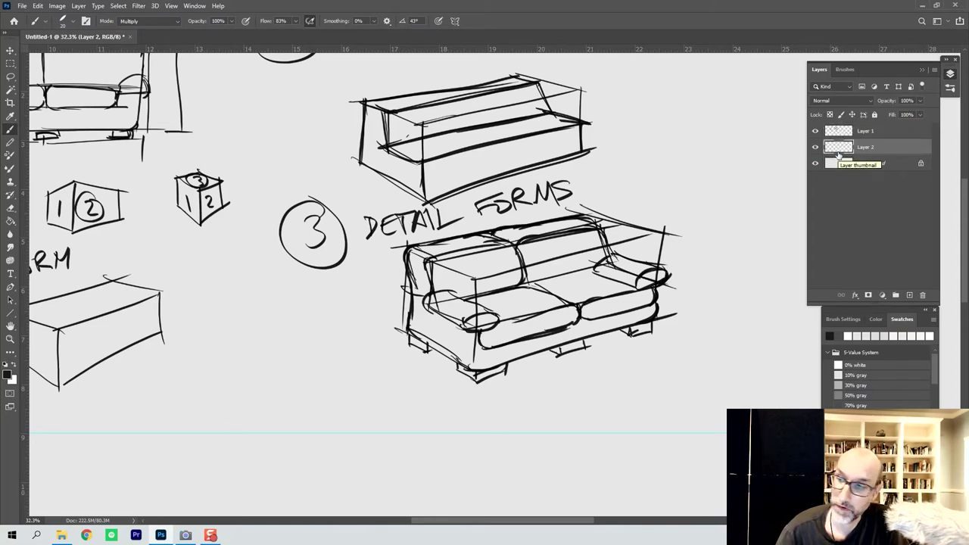
click(856, 386)
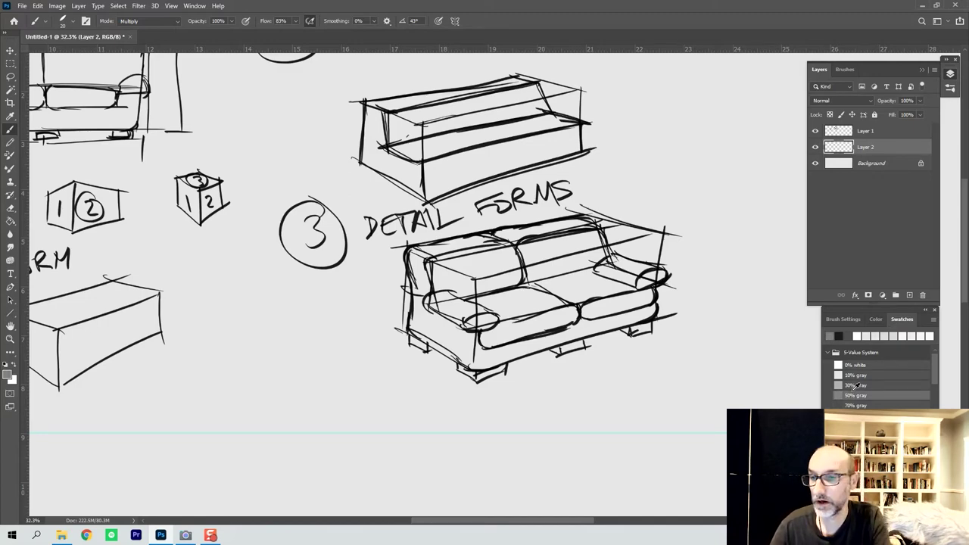
key(l)
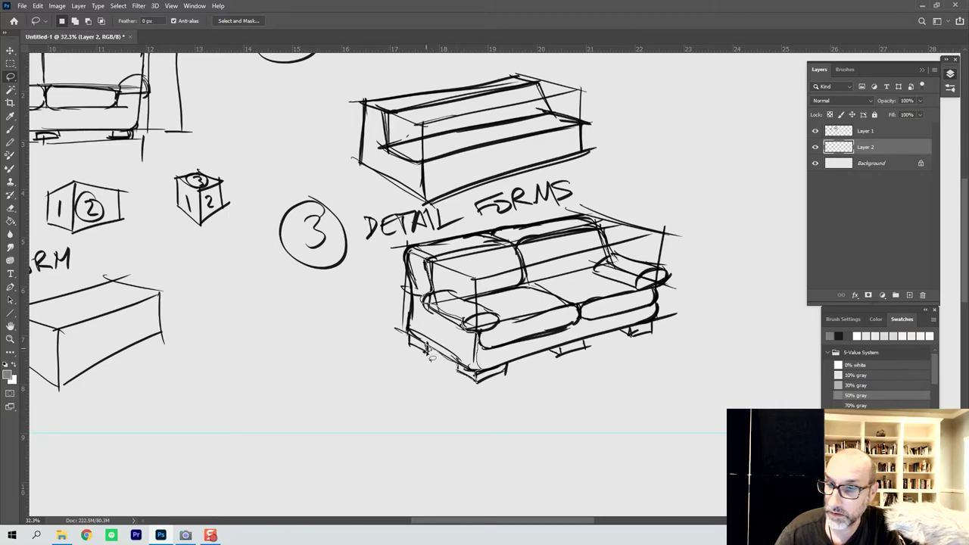
Lasso and bucket-fill the sofa's left side and right arm with grey.
mouse_move(413, 331)
mouse_down()
mouse_move(422, 293)
mouse_move(429, 259)
mouse_up()
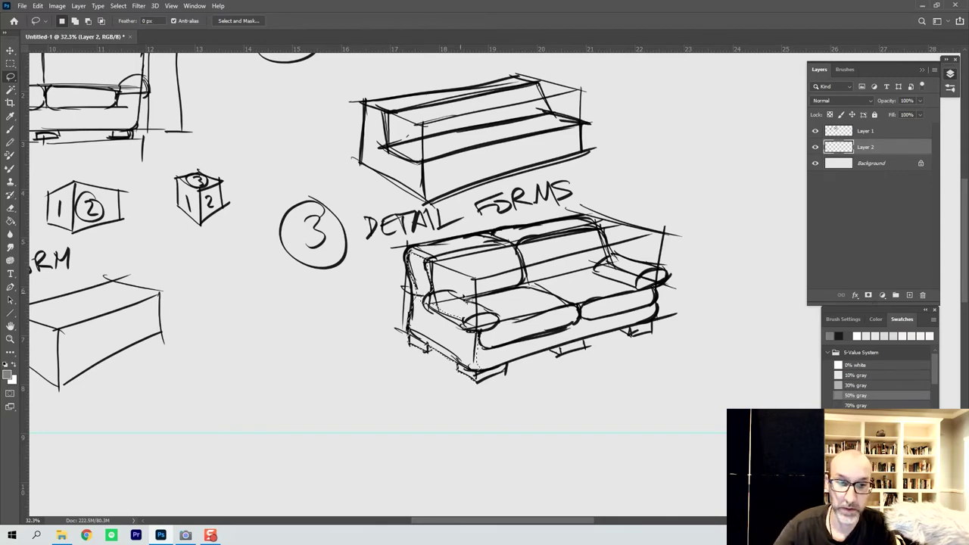
key(g)
click(448, 334)
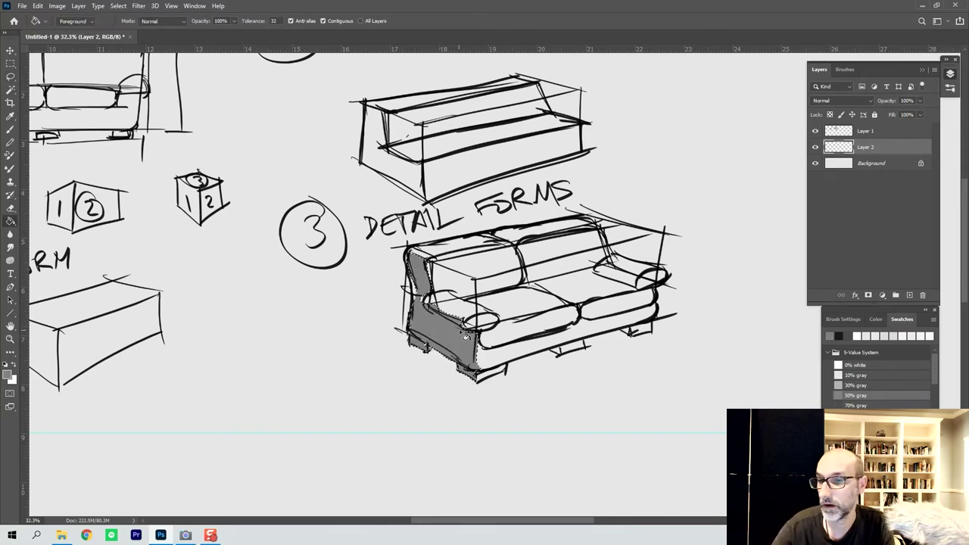
key(ctrl+d)
key(l)
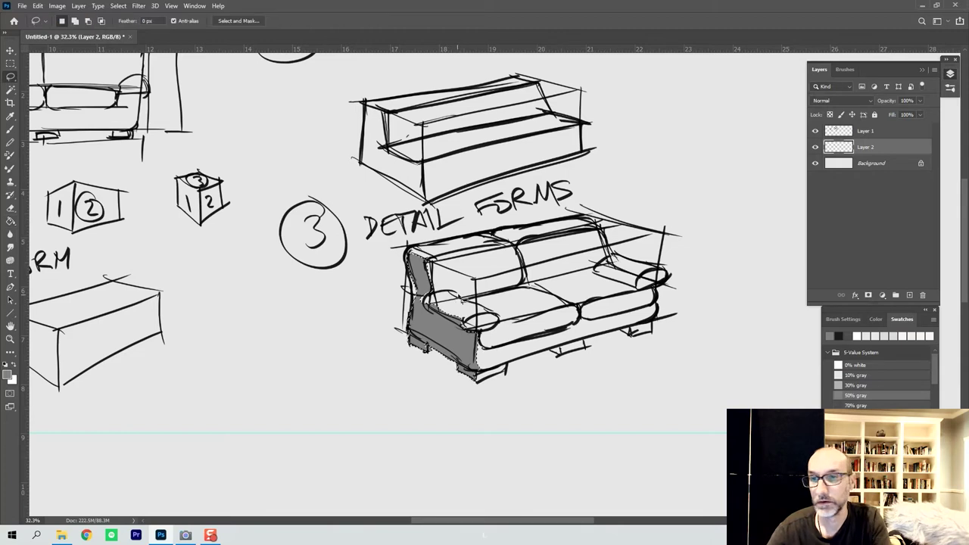
mouse_move(605, 266)
mouse_down()
mouse_move(598, 277)
mouse_move(628, 291)
mouse_move(642, 284)
mouse_move(598, 266)
mouse_up()
key(g)
click(625, 277)
key(l)
key(ctrl+d)
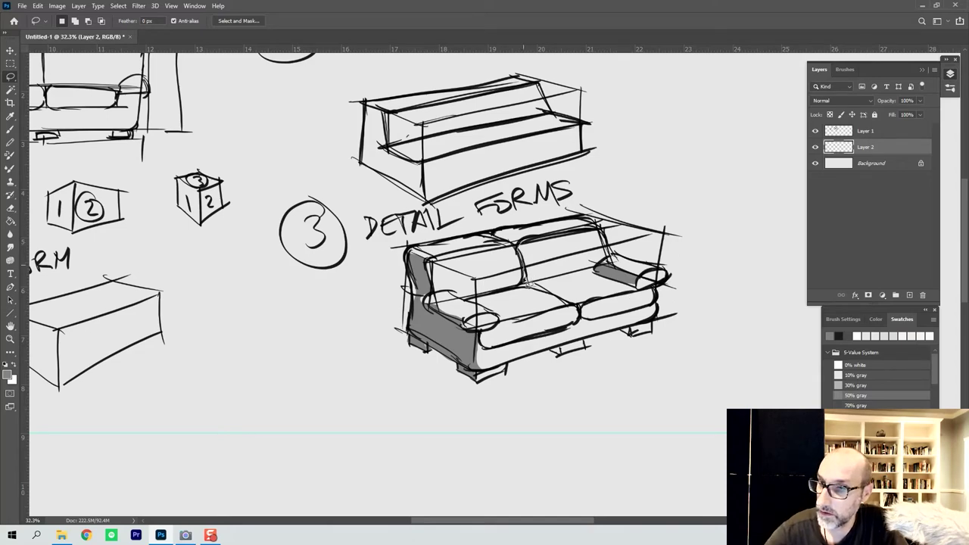
Fill the seat-cushion seam and the small seam gap with grey.
mouse_move(532, 288)
mouse_down()
mouse_move(528, 247)
mouse_move(534, 279)
mouse_up()
key(g)
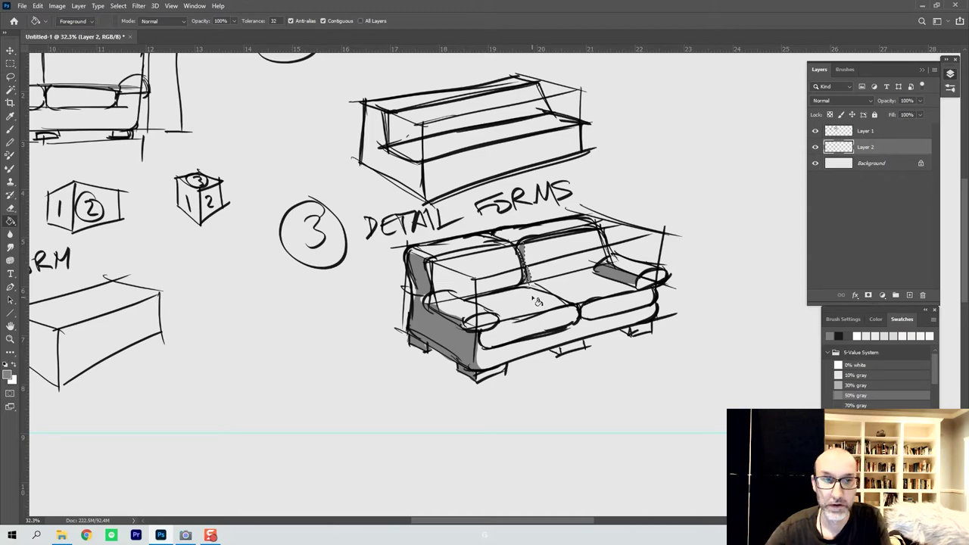
key(l)
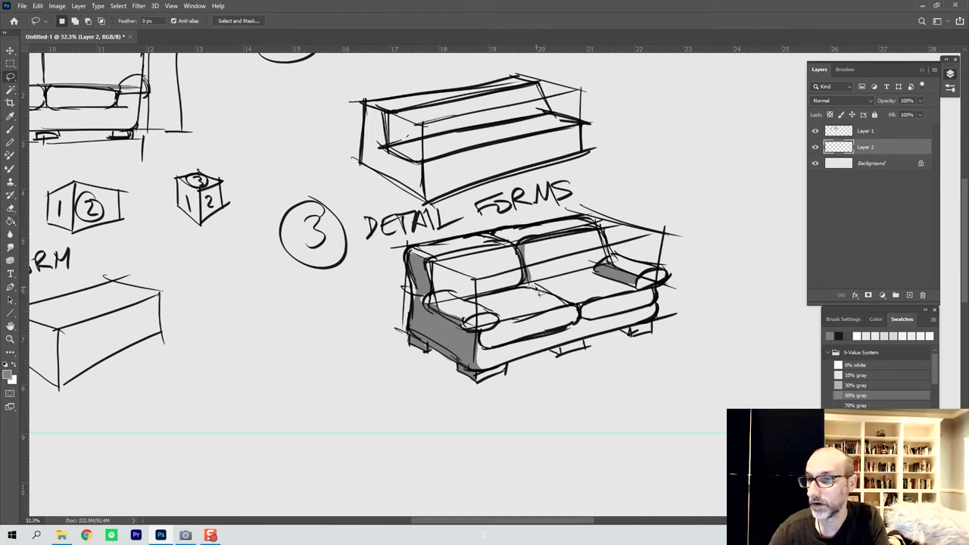
mouse_move(532, 288)
mouse_down()
mouse_move(585, 313)
mouse_move(558, 294)
mouse_up()
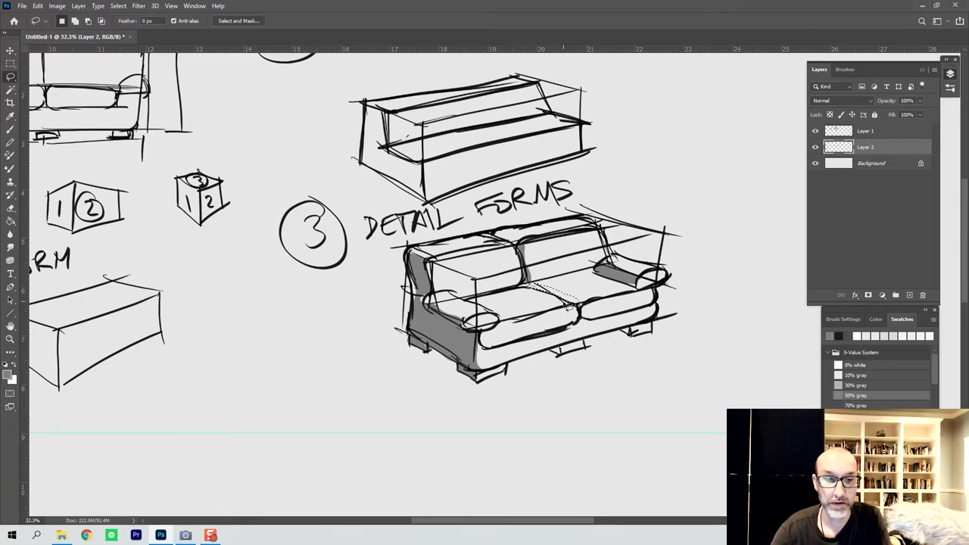
key(g)
click(561, 297)
key(l)
key(ctrl+d)
mouse_move(584, 307)
mouse_down()
mouse_move(604, 340)
mouse_move(601, 321)
mouse_move(586, 310)
mouse_up()
key(g)
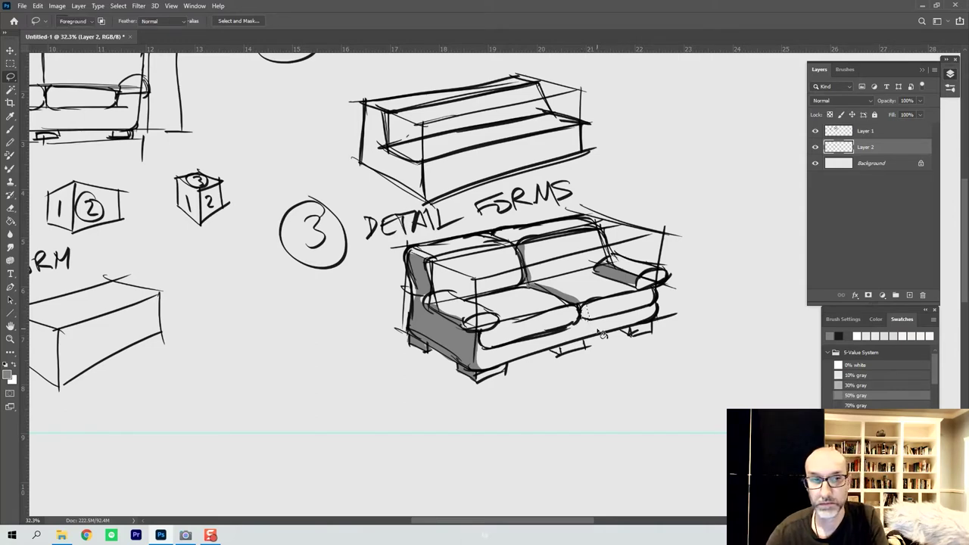
click(587, 314)
key(l)
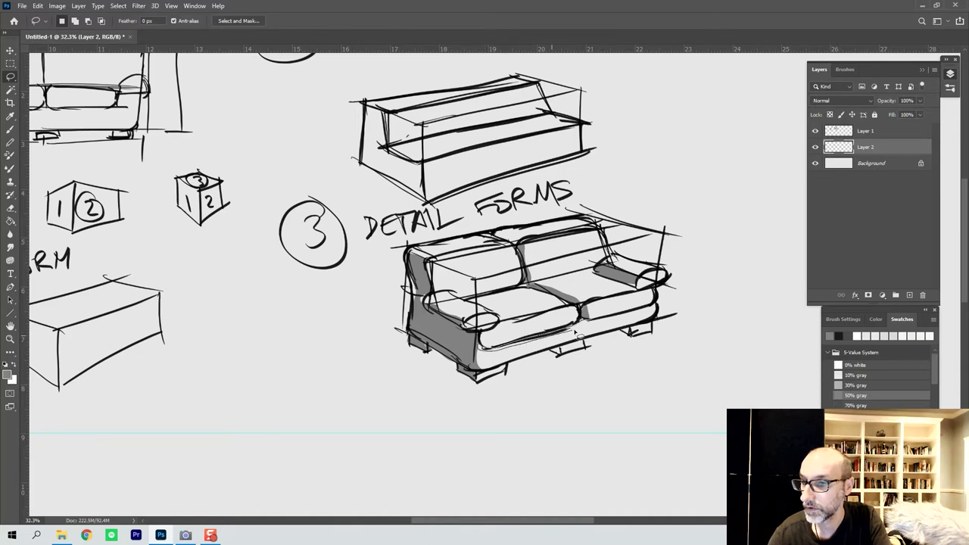
Fill the sofa's front seat edge with grey.
mouse_move(661, 309)
mouse_down()
mouse_move(492, 349)
mouse_move(588, 333)
mouse_up()
key(g)
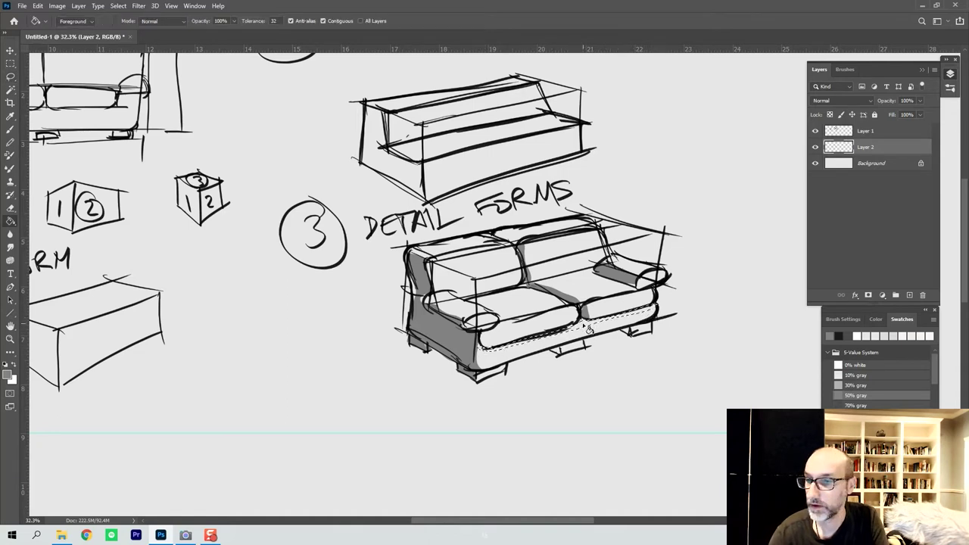
click(587, 326)
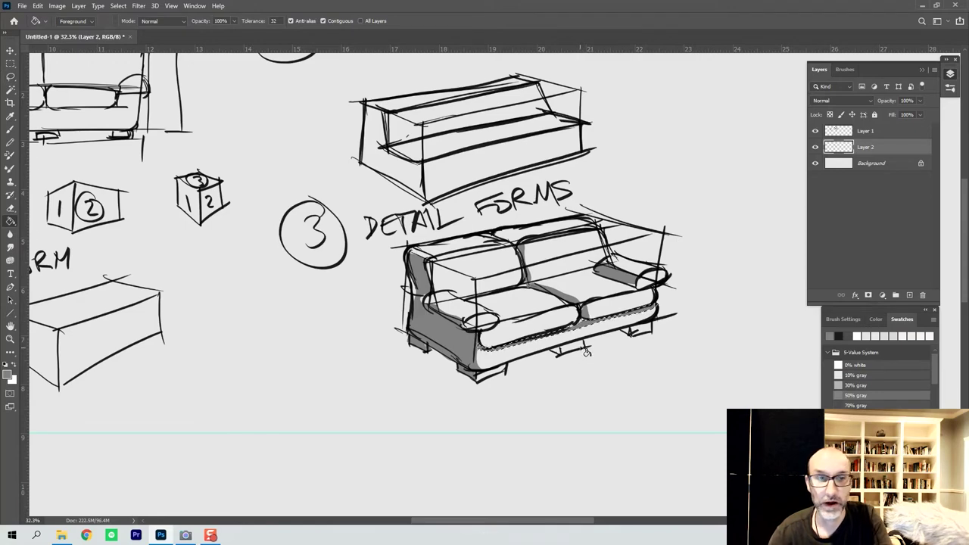
key(ctrl+d)
key(l)
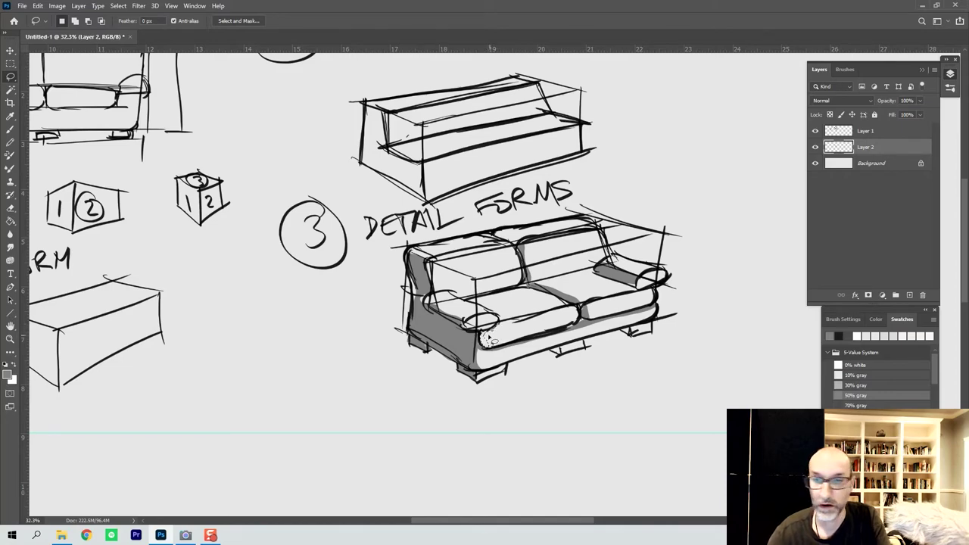
key(g)
key(l)
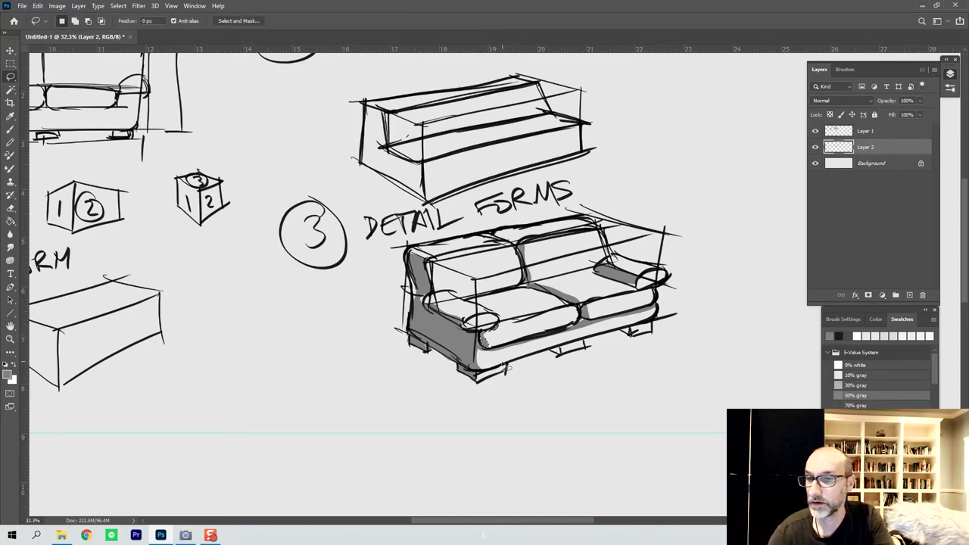
Fill the sofa's front and back feet with grey tone.
mouse_move(500, 370)
mouse_down()
mouse_move(485, 383)
mouse_move(481, 374)
mouse_move(494, 376)
mouse_up()
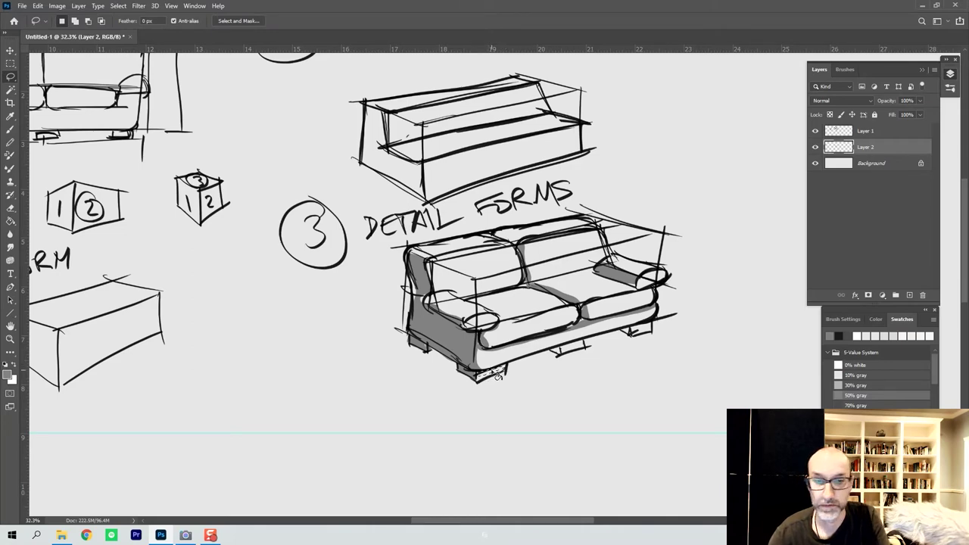
key(g)
click(492, 374)
key(l)
mouse_move(557, 355)
mouse_down()
mouse_move(589, 347)
mouse_move(558, 354)
mouse_up()
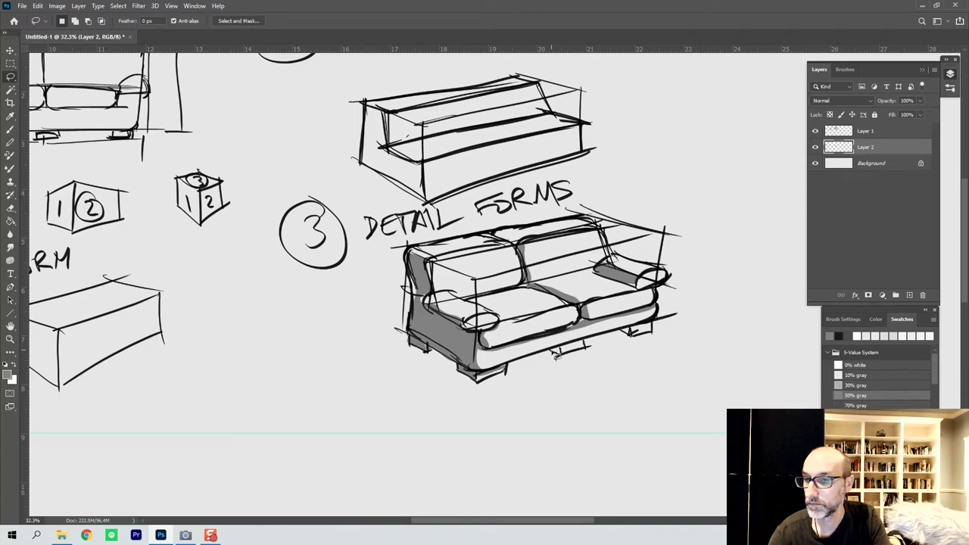
mouse_move(555, 355)
mouse_down()
mouse_move(590, 351)
mouse_move(561, 346)
mouse_up()
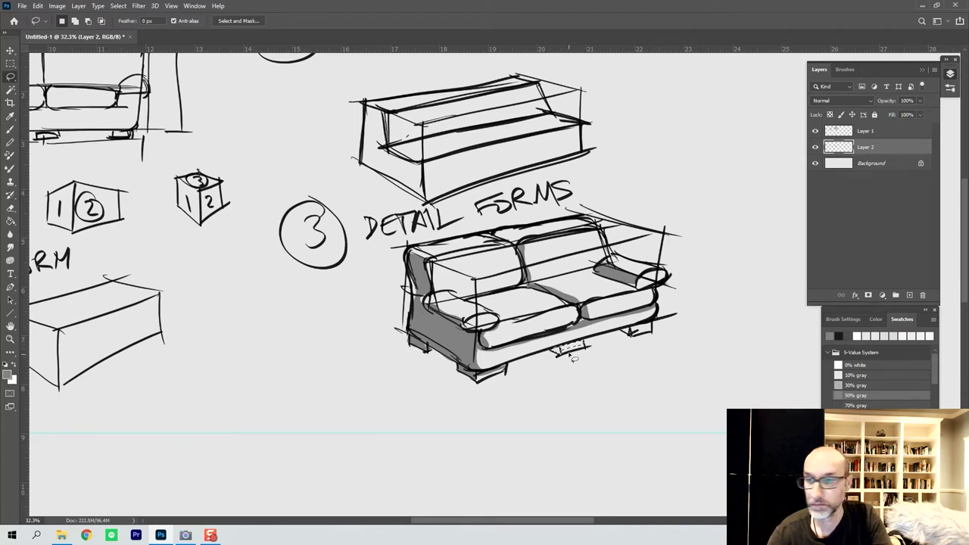
key(alt+BackSpace)
mouse_move(641, 342)
mouse_down()
mouse_move(624, 334)
mouse_move(629, 344)
mouse_move(657, 331)
mouse_move(642, 324)
mouse_move(621, 334)
mouse_move(642, 342)
mouse_up()
key(g)
click(634, 342)
key(l)
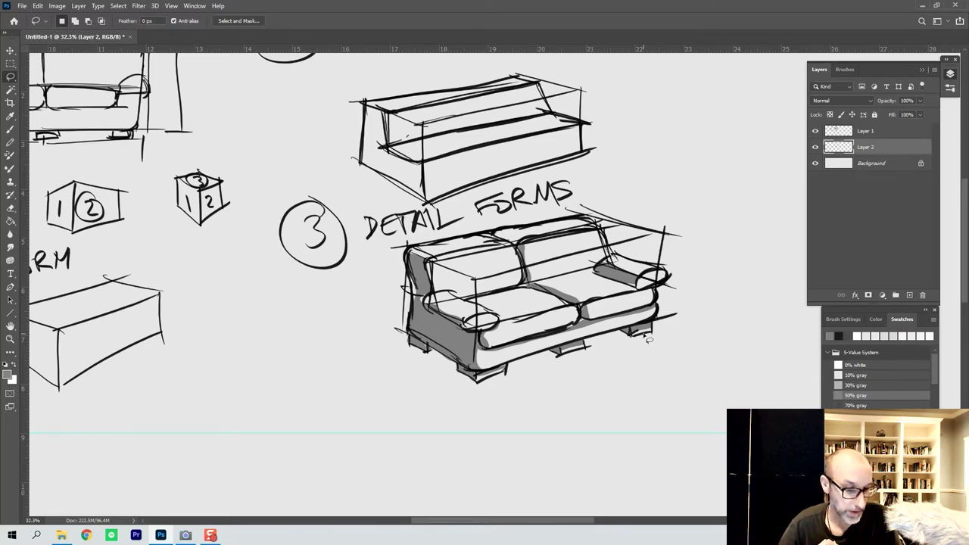
scroll(357, 240, right, 8)
scroll(356, 240, up, 2)
Switch to the Brush on Layer 1 and set a darker 70% grey as the drawing colour.
key(b)
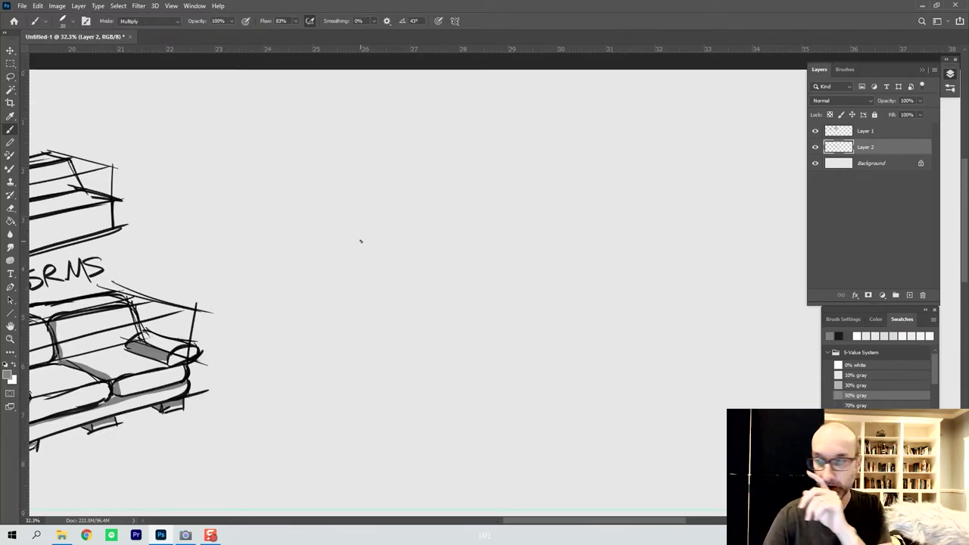
key(alt+bracketright)
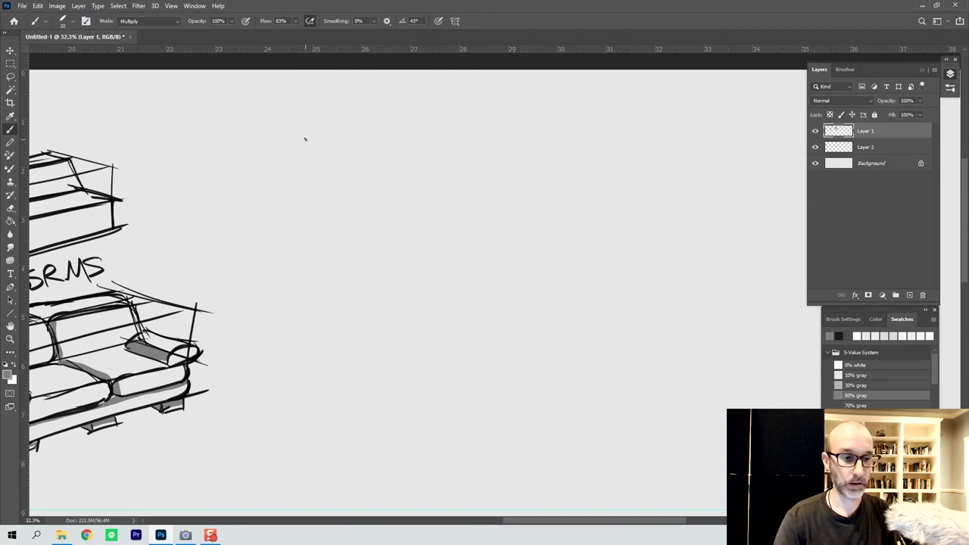
drag(299, 124, 300, 205)
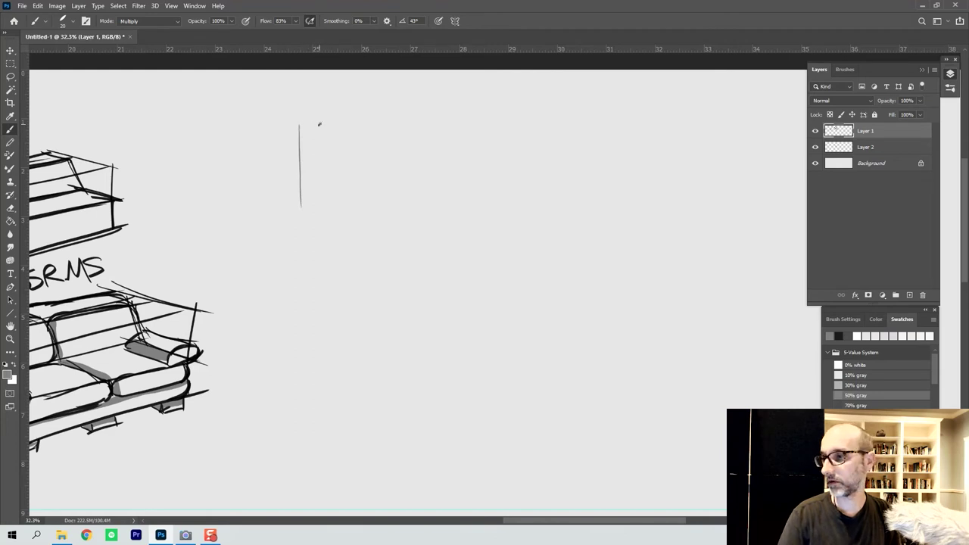
click(851, 406)
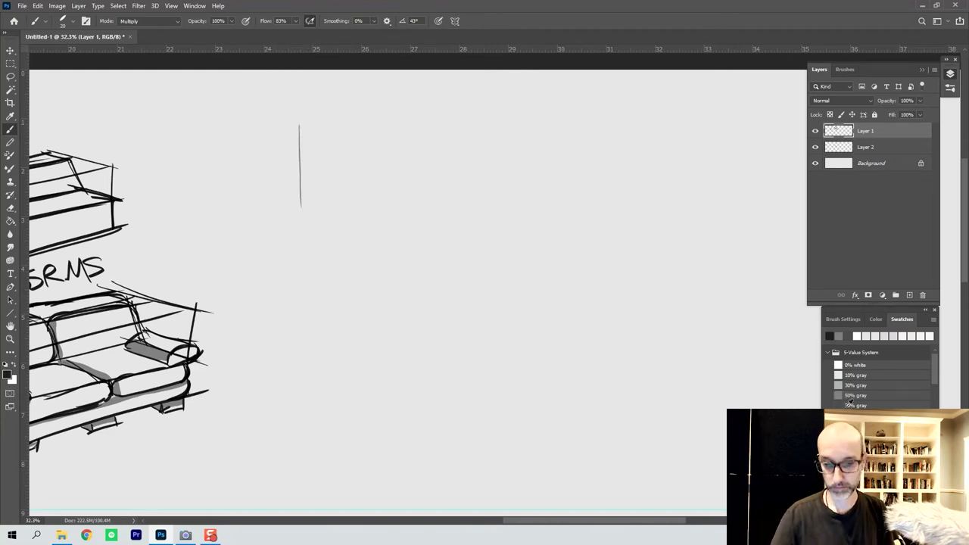
key(ctrl+z)
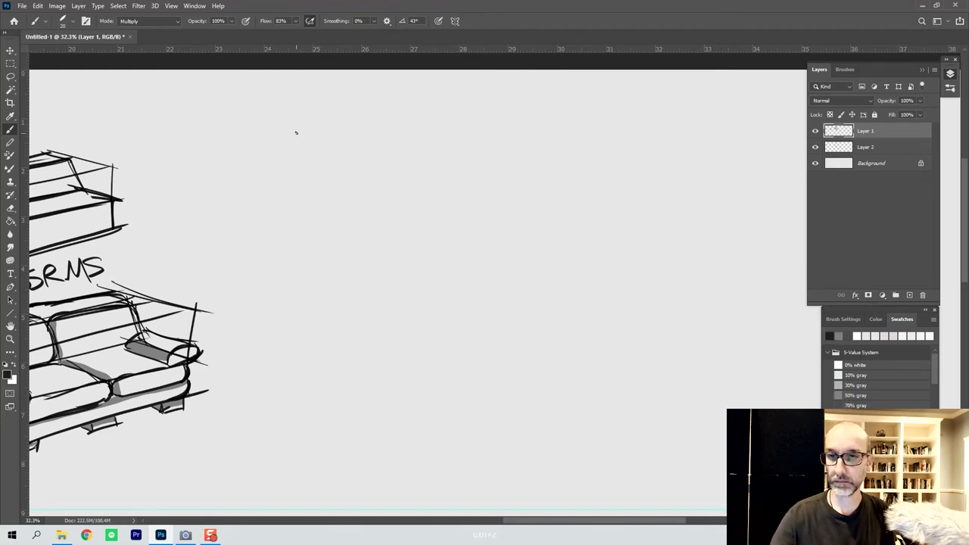
Draw the outer rectangle of the cabinet front view with a ground line.
drag(298, 224, 299, 254)
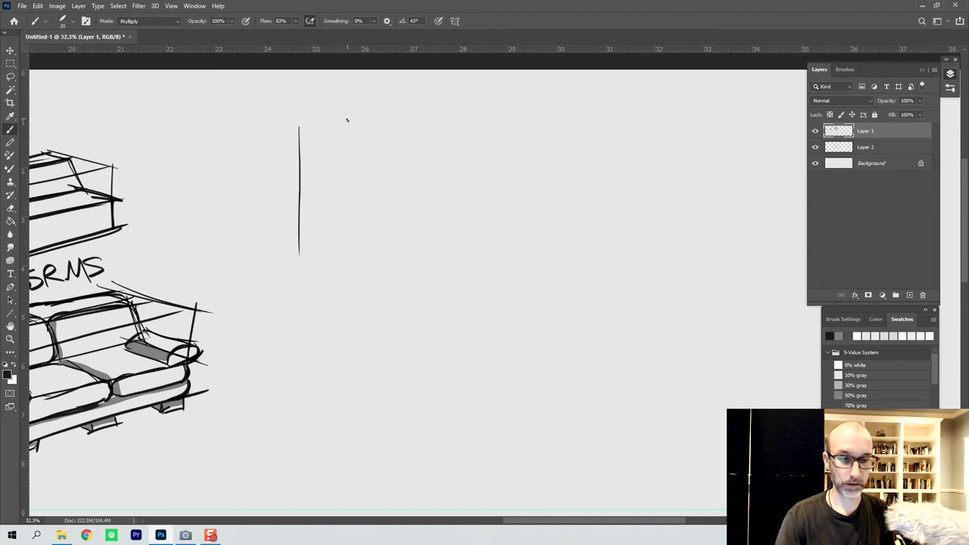
drag(305, 124, 598, 124)
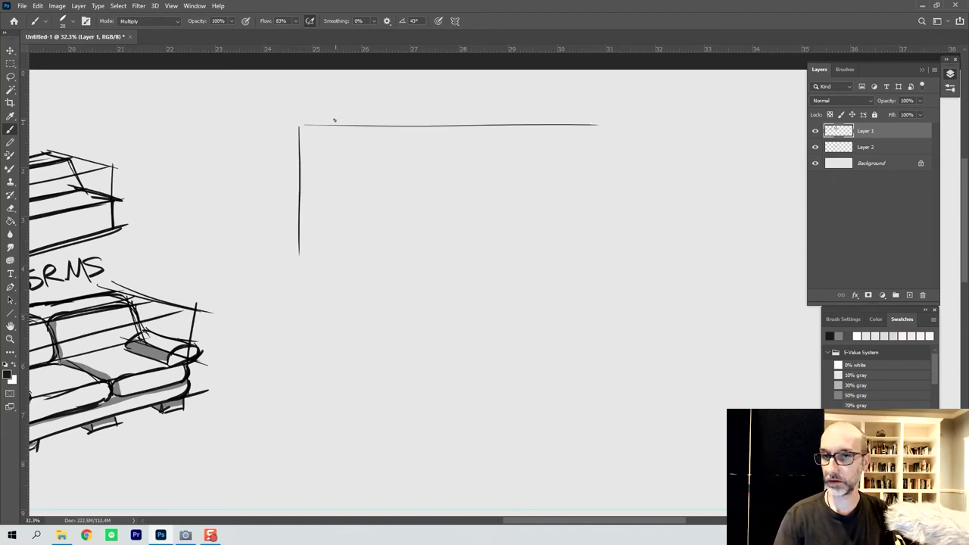
mouse_move(298, 126)
mouse_down()
mouse_move(461, 123)
mouse_move(301, 207)
mouse_move(304, 290)
mouse_up()
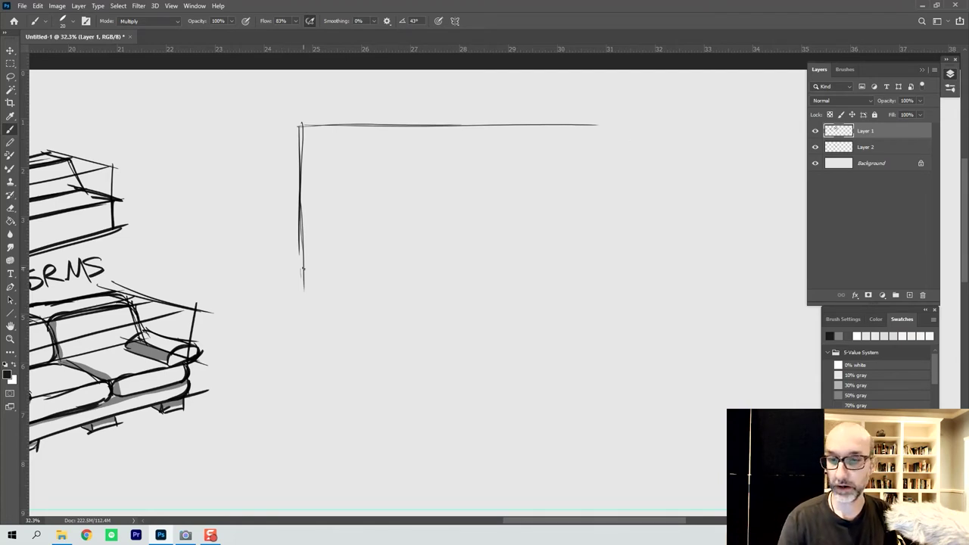
drag(299, 272, 310, 271)
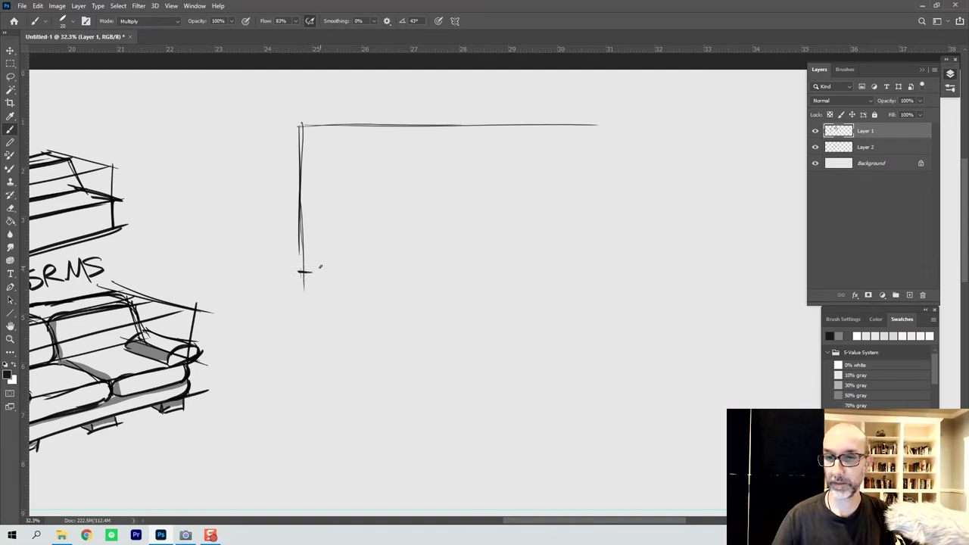
drag(295, 127, 306, 126)
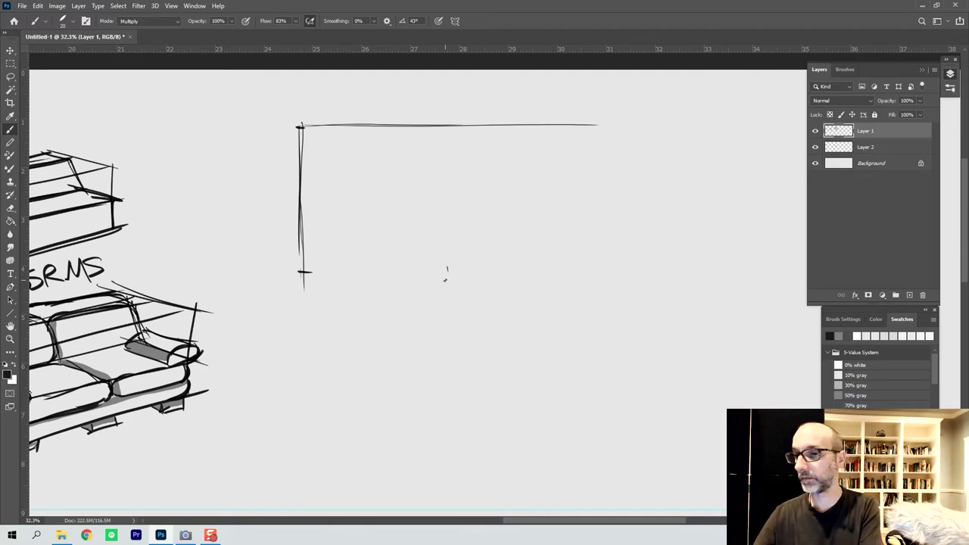
drag(584, 261, 586, 284)
drag(584, 119, 584, 252)
drag(584, 164, 585, 279)
drag(292, 272, 555, 273)
drag(488, 270, 630, 270)
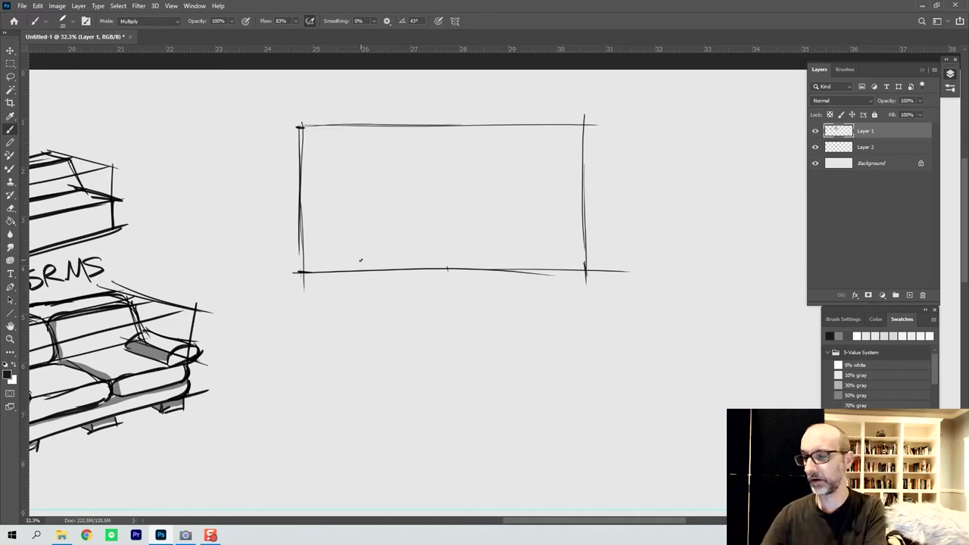
Draw two vertical dividers splitting the rectangle into three bays.
drag(492, 265, 492, 278)
drag(390, 266, 390, 285)
drag(491, 265, 490, 279)
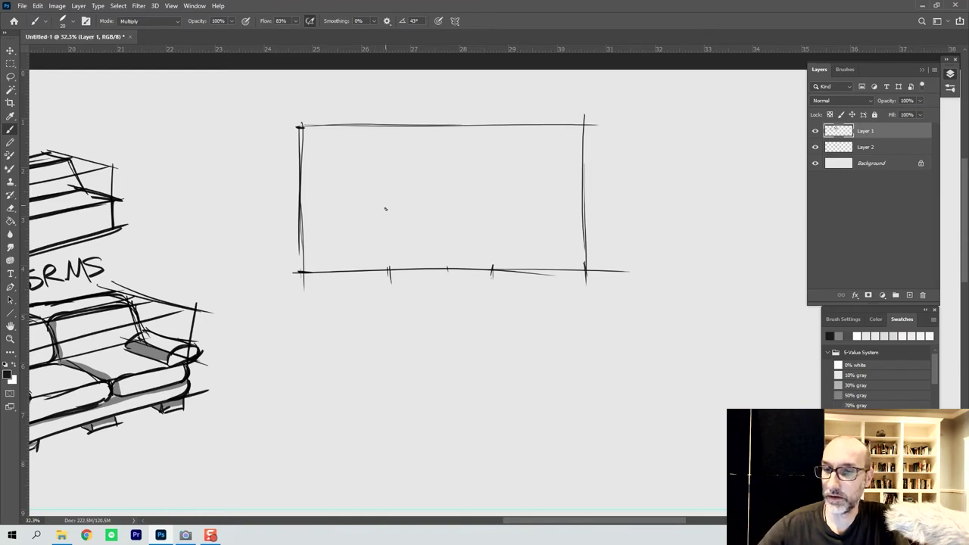
mouse_move(387, 269)
mouse_down()
mouse_move(387, 158)
mouse_move(391, 260)
mouse_up()
drag(491, 134, 488, 225)
mouse_move(490, 264)
mouse_down()
mouse_move(489, 217)
mouse_move(489, 242)
mouse_up()
drag(489, 136, 489, 248)
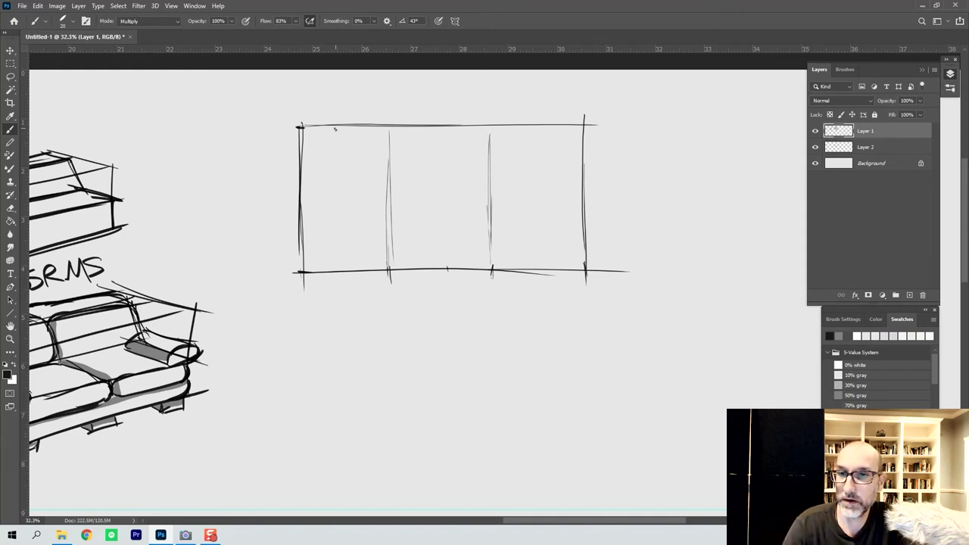
Sketch the inner frame's top rail, left and right sides, and bottom rail.
mouse_move(298, 133)
mouse_down()
mouse_move(359, 137)
mouse_move(518, 126)
mouse_move(591, 136)
mouse_move(462, 130)
mouse_up()
drag(300, 133, 409, 132)
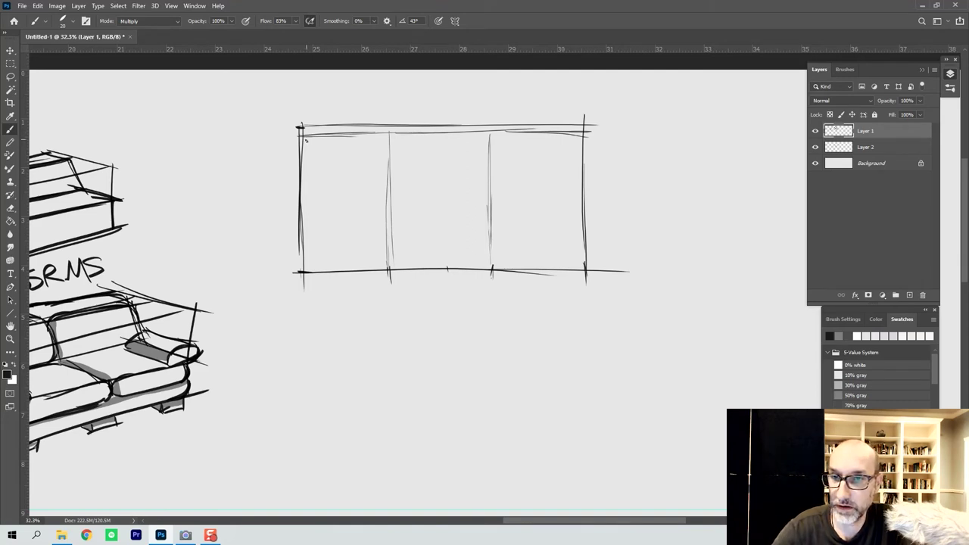
mouse_move(306, 153)
mouse_down()
mouse_move(307, 177)
mouse_move(306, 141)
mouse_move(308, 268)
mouse_up()
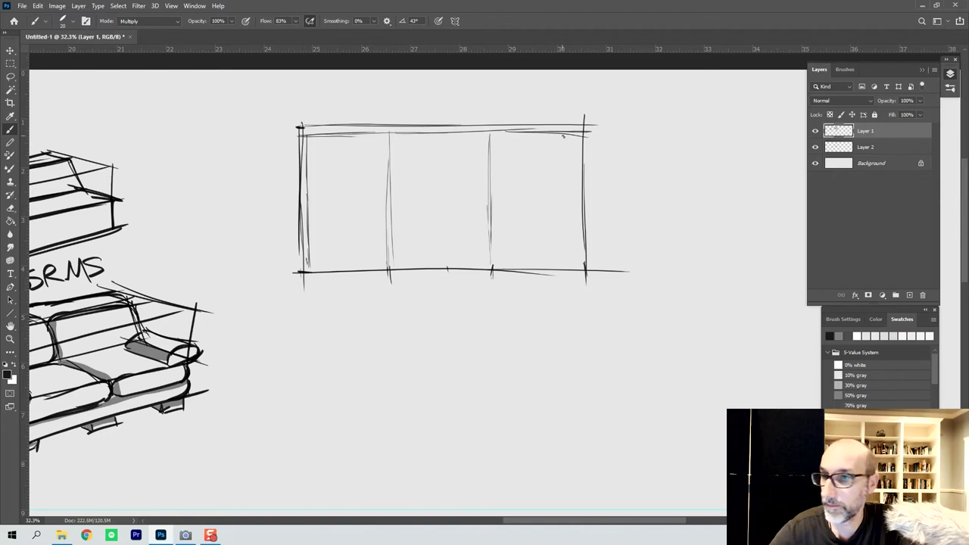
drag(575, 132, 578, 274)
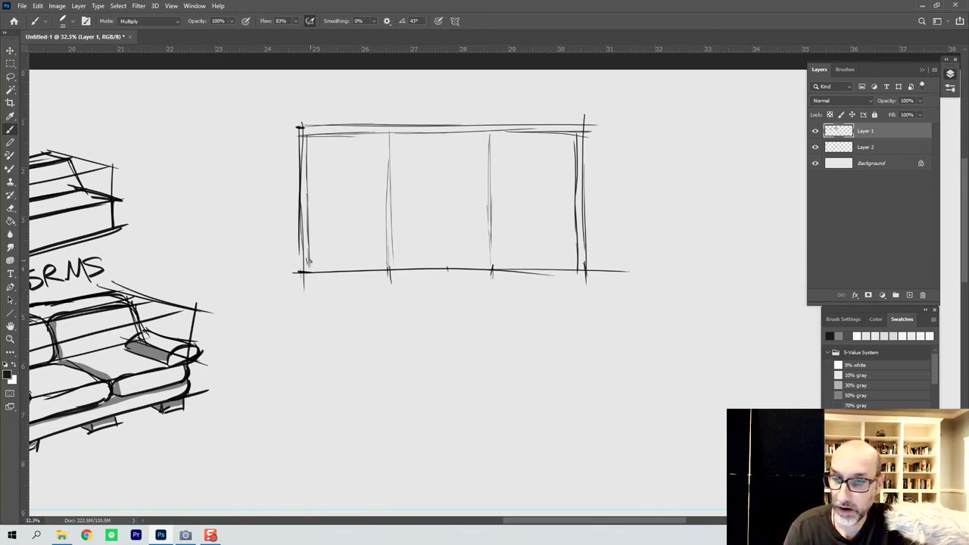
mouse_move(333, 259)
mouse_down()
mouse_move(493, 251)
mouse_move(579, 260)
mouse_up()
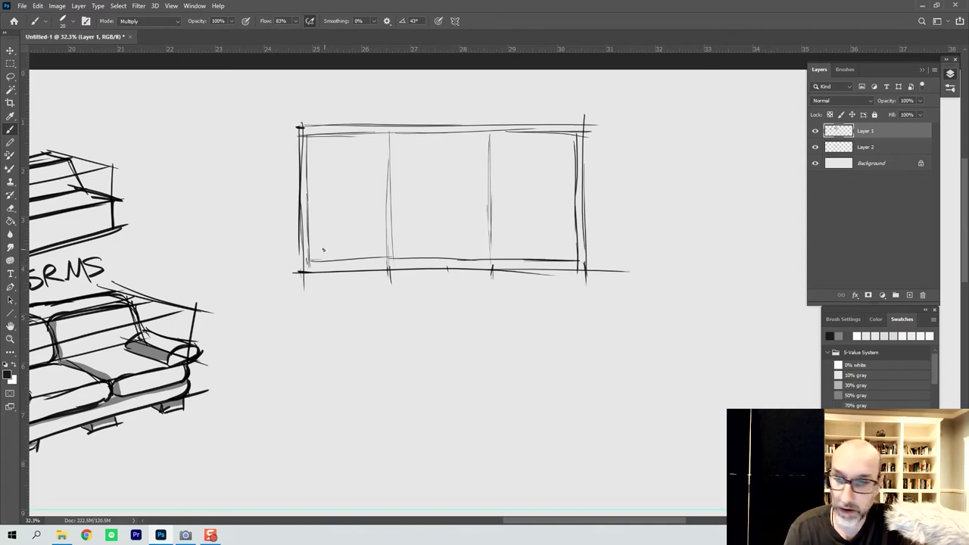
mouse_move(312, 251)
mouse_down()
mouse_move(577, 250)
mouse_move(448, 256)
mouse_up()
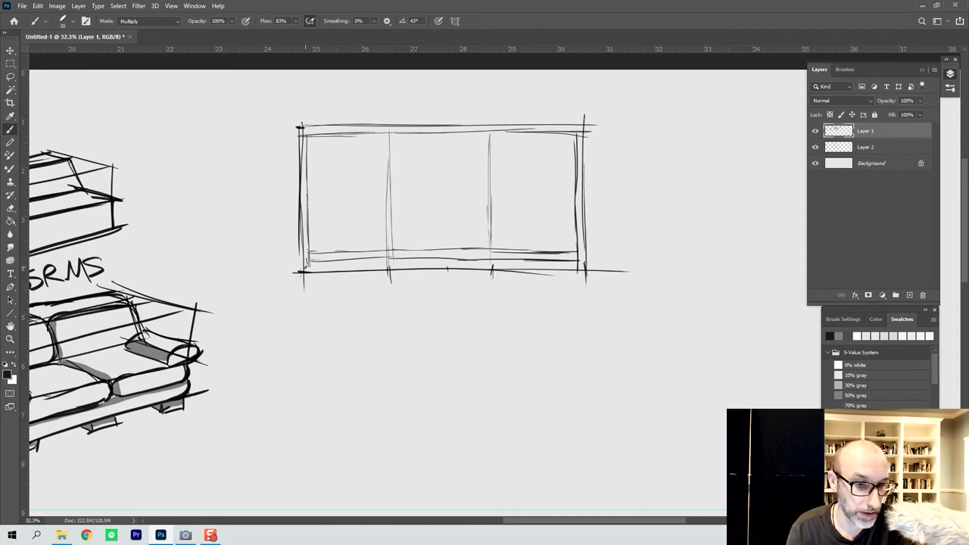
drag(306, 141, 580, 137)
drag(307, 139, 493, 138)
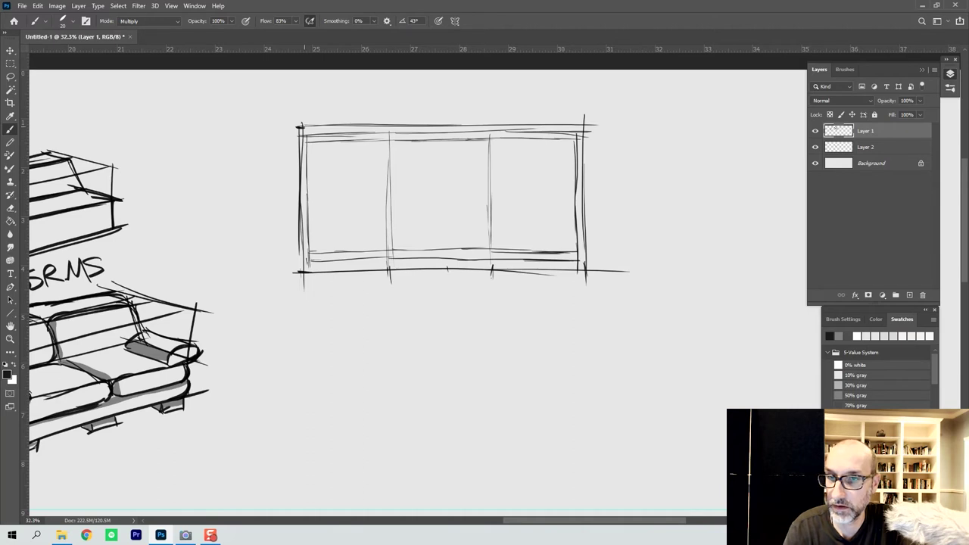
drag(308, 135, 309, 152)
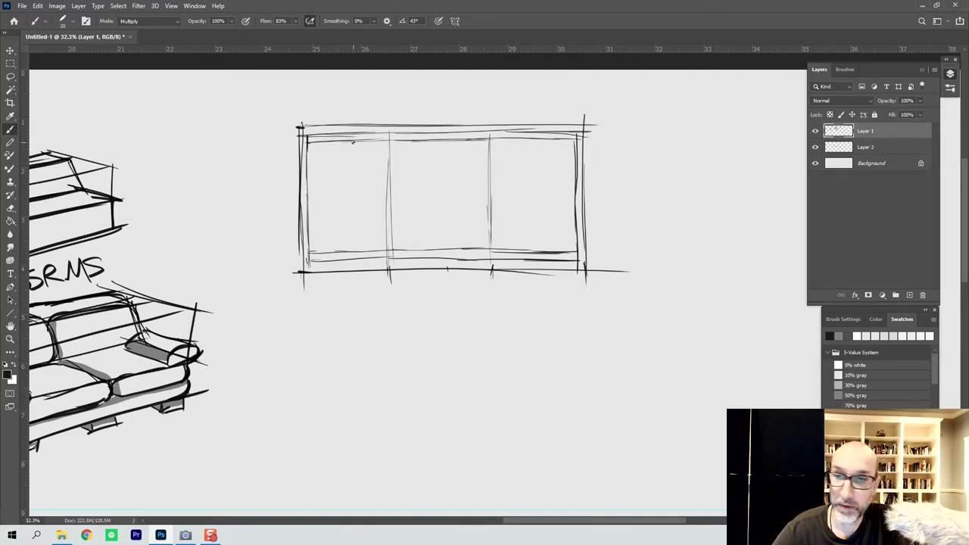
Turn both vertical dividers into darker double lines.
drag(381, 146, 386, 253)
drag(493, 144, 496, 255)
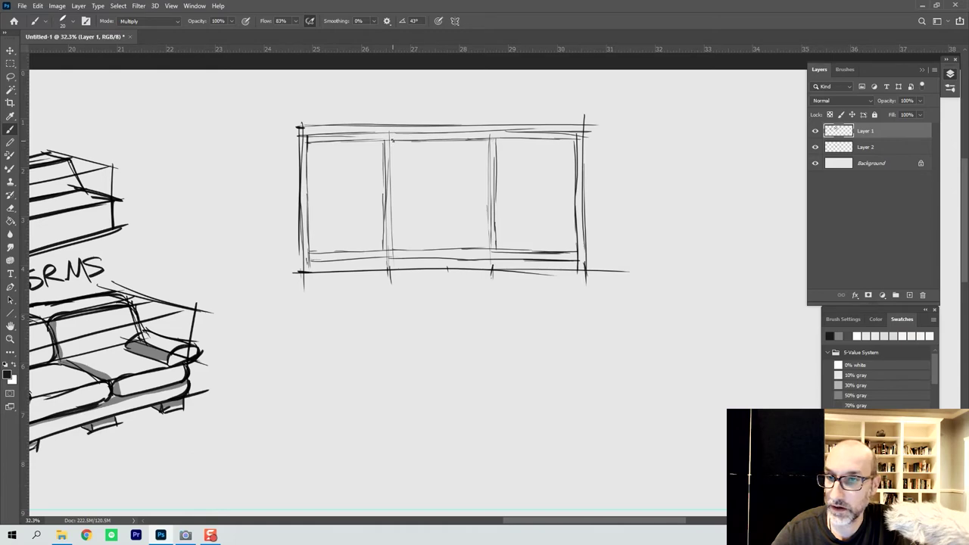
mouse_move(389, 142)
mouse_down()
mouse_move(393, 241)
mouse_move(390, 153)
mouse_move(391, 194)
mouse_up()
mouse_move(488, 138)
mouse_down()
mouse_move(487, 242)
mouse_move(488, 196)
mouse_up()
Draw crossing diagonals in the middle bay and sketch light shelf guides.
drag(394, 249, 484, 143)
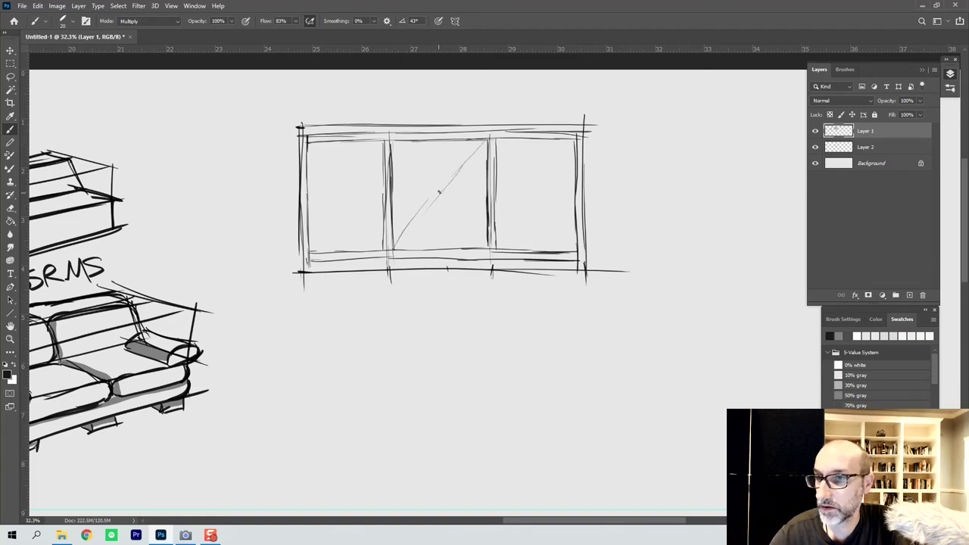
drag(394, 142, 482, 240)
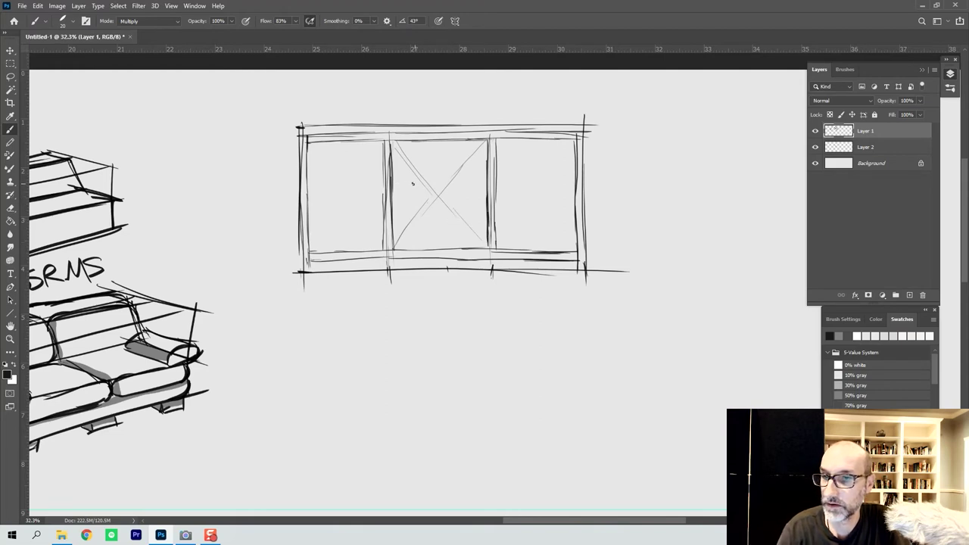
drag(396, 185, 437, 183)
drag(392, 215, 460, 210)
drag(392, 220, 432, 218)
drag(393, 176, 442, 175)
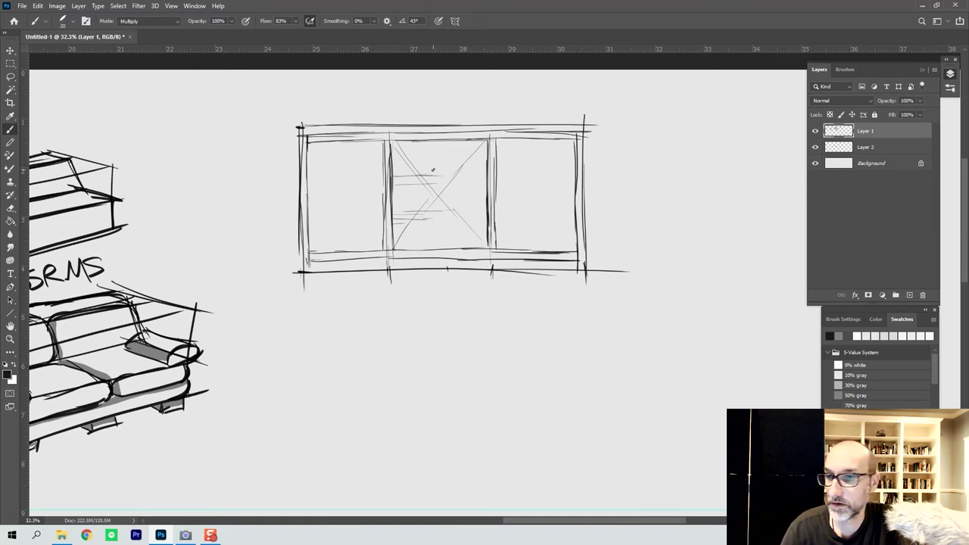
Draw the upper and lower shelf lines across the middle bay.
drag(455, 175, 487, 174)
drag(392, 184, 488, 183)
drag(399, 209, 487, 211)
drag(394, 221, 486, 219)
Darken the upper shelf and the middle bay's edges and corners.
drag(396, 177, 486, 177)
drag(391, 141, 391, 249)
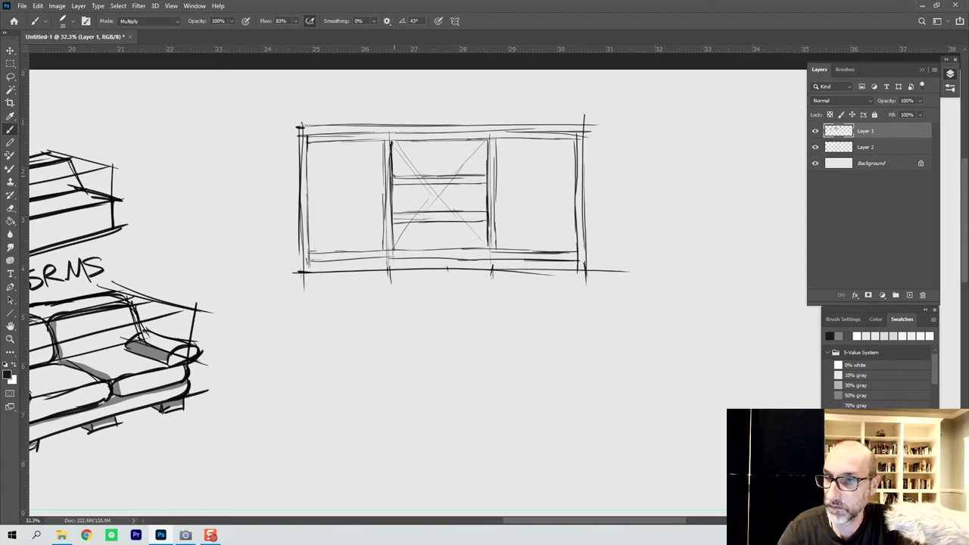
drag(471, 177, 491, 176)
drag(489, 141, 471, 141)
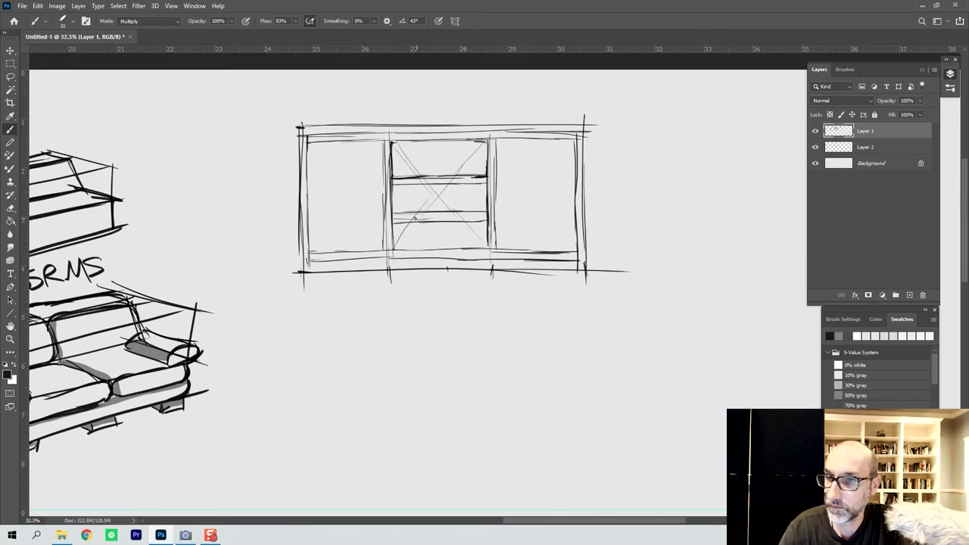
drag(391, 211, 405, 213)
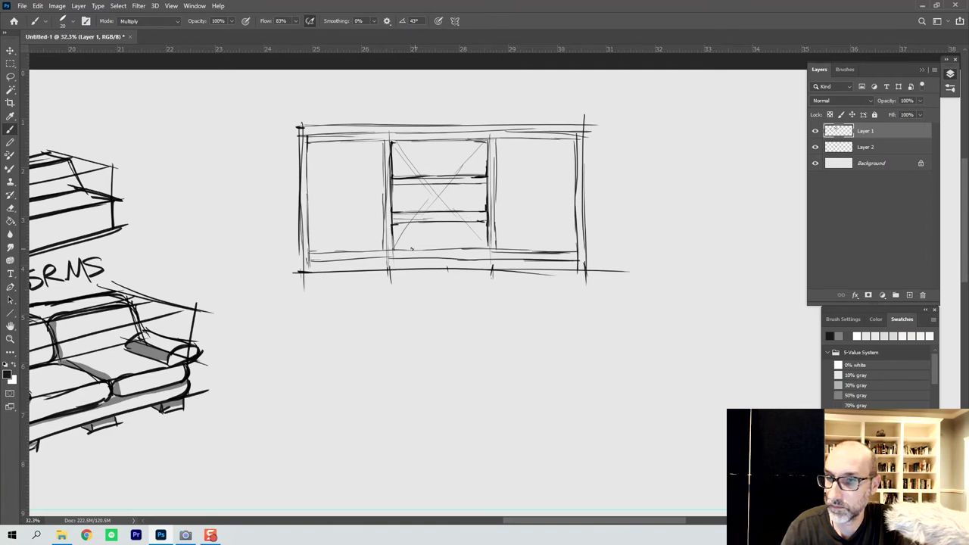
drag(395, 248, 416, 248)
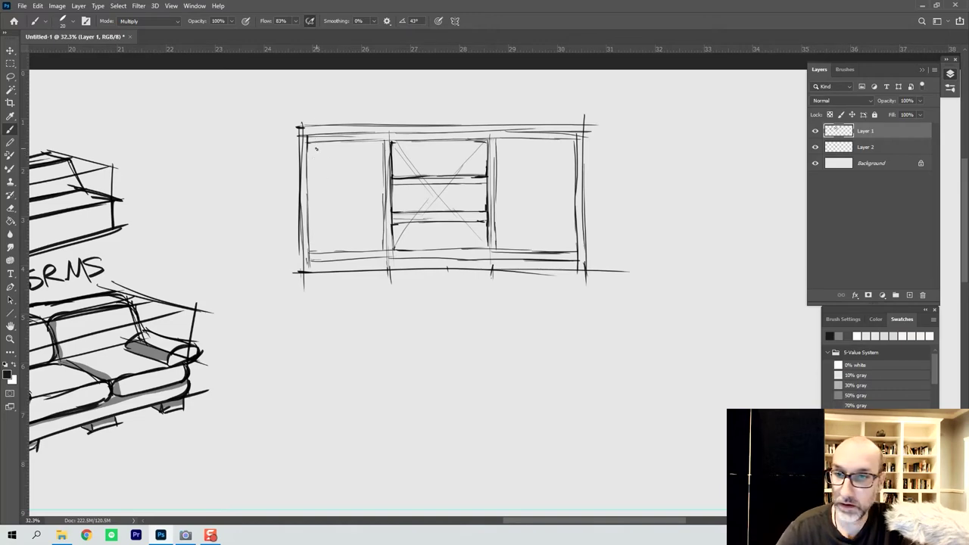
Draw rectangular inset panels inside the left and right door bays.
drag(321, 151, 322, 234)
drag(323, 190, 325, 253)
drag(368, 143, 371, 250)
drag(509, 140, 511, 220)
drag(511, 151, 511, 247)
drag(560, 141, 563, 251)
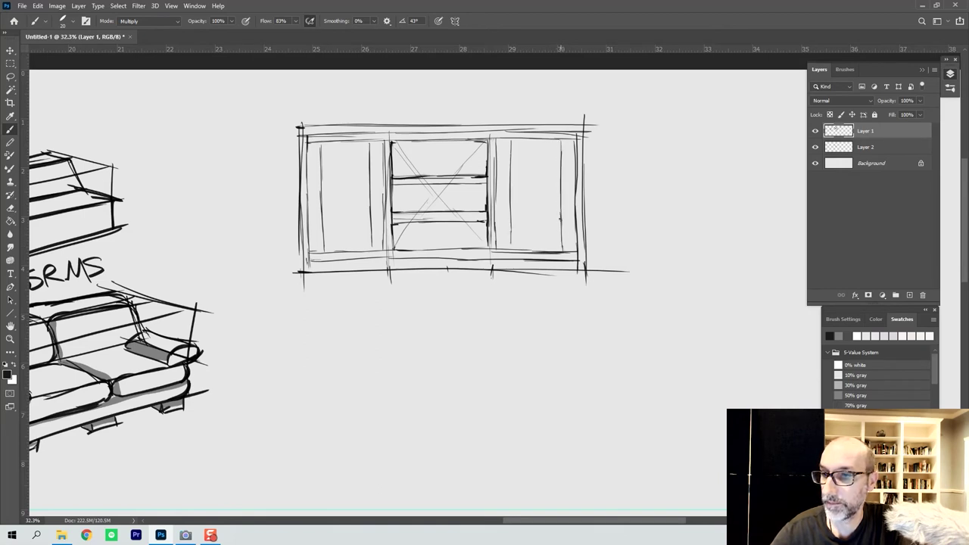
drag(321, 157, 365, 156)
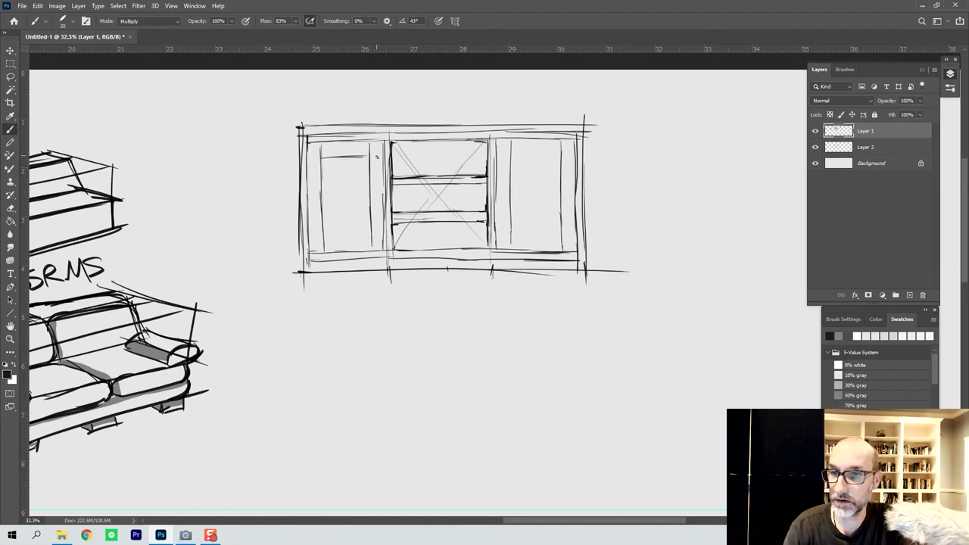
drag(324, 235, 371, 236)
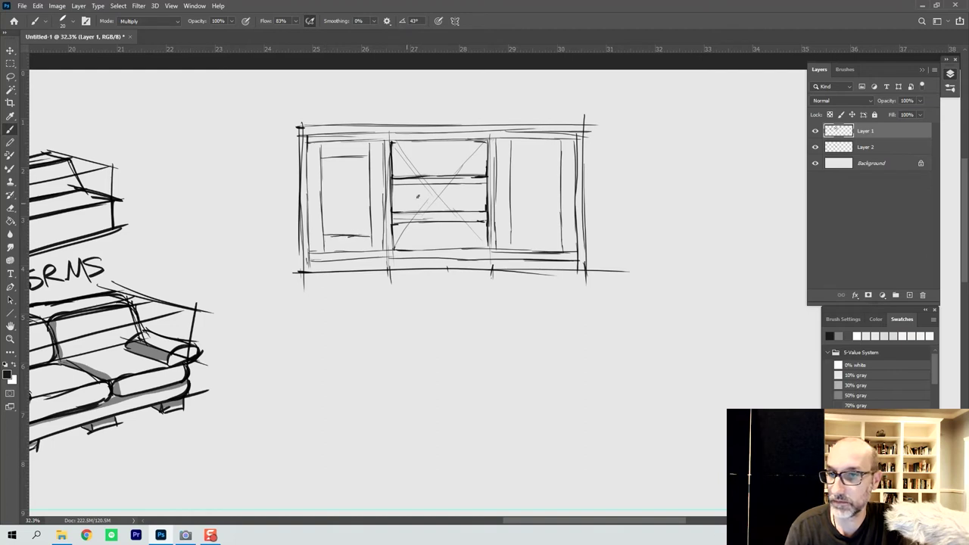
mouse_move(512, 154)
mouse_down()
mouse_move(565, 153)
mouse_move(549, 151)
mouse_up()
drag(509, 235, 561, 235)
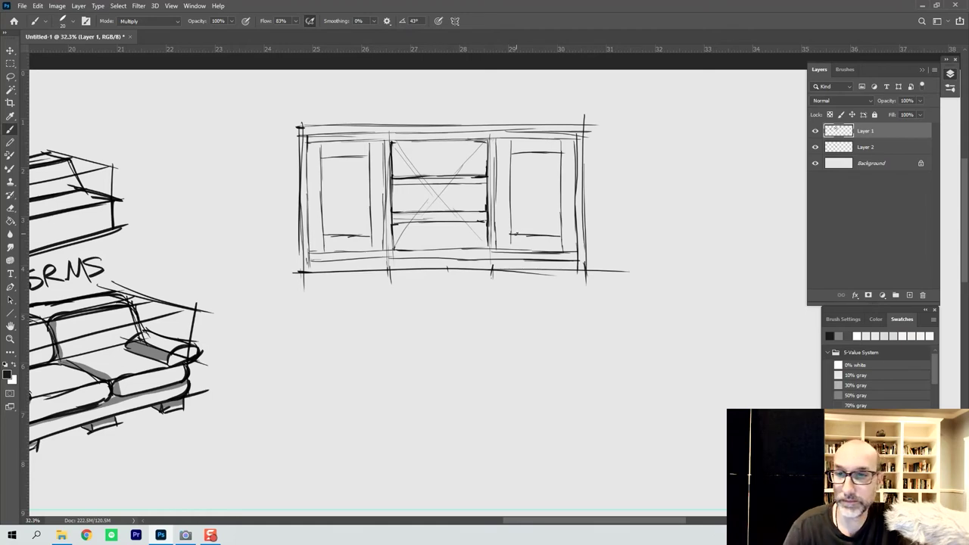
Add a horizontal middle rail across each door panel.
drag(321, 197, 365, 196)
drag(327, 198, 373, 200)
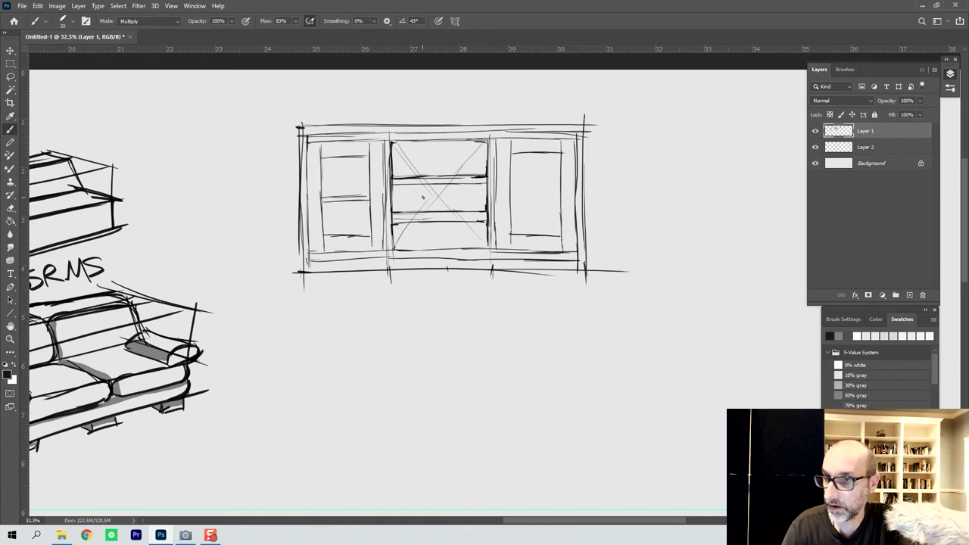
drag(511, 196, 558, 196)
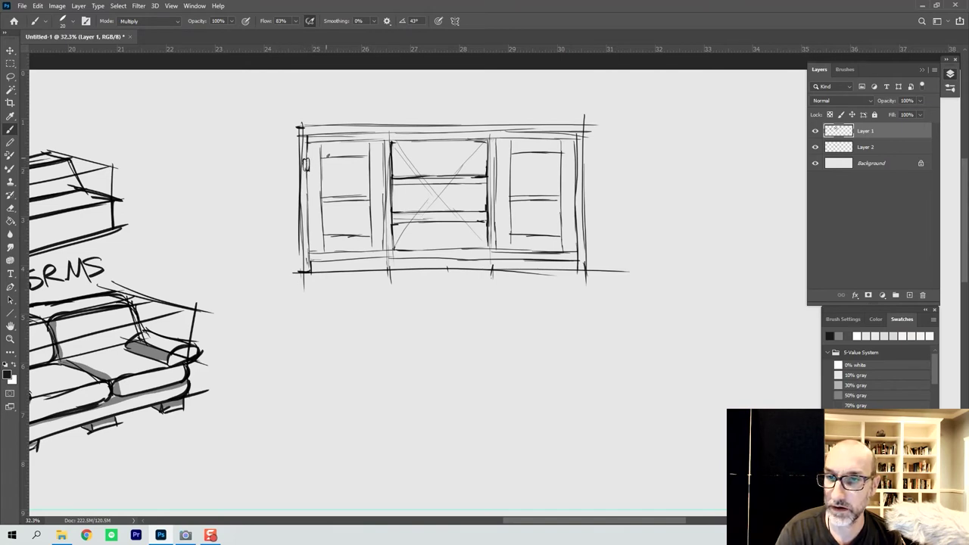
Draw two hinges on each door's outer edge and a handle beside each inner edge.
mouse_move(309, 226)
mouse_down()
mouse_move(336, 229)
mouse_move(308, 229)
mouse_up()
mouse_move(305, 161)
mouse_down()
mouse_move(305, 227)
mouse_move(306, 164)
mouse_up()
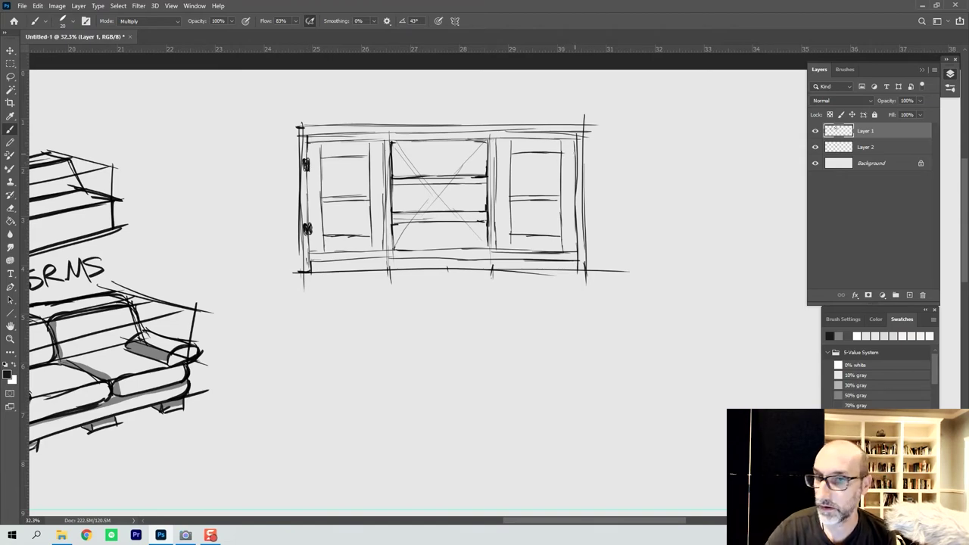
drag(574, 155, 576, 163)
mouse_move(575, 232)
mouse_down()
mouse_move(574, 221)
mouse_move(580, 236)
mouse_up()
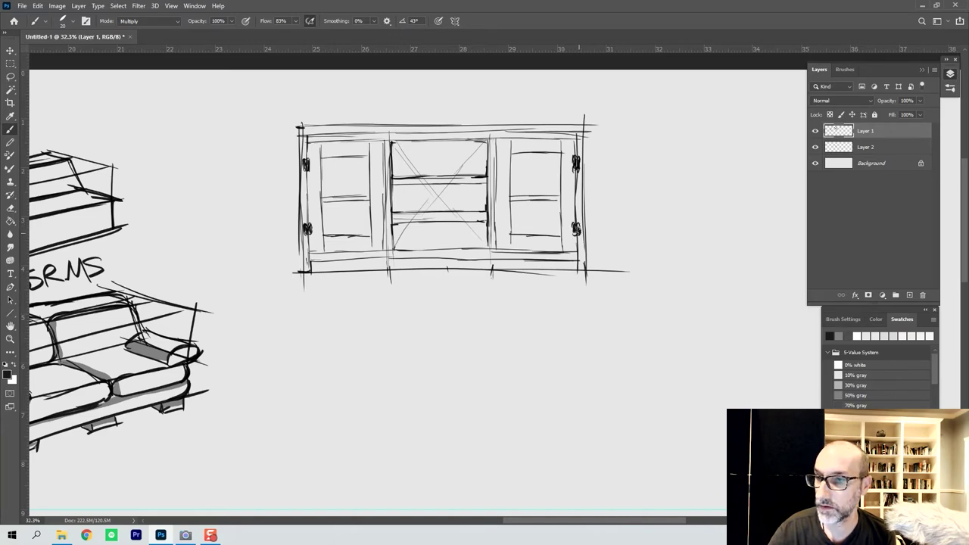
drag(580, 214, 582, 218)
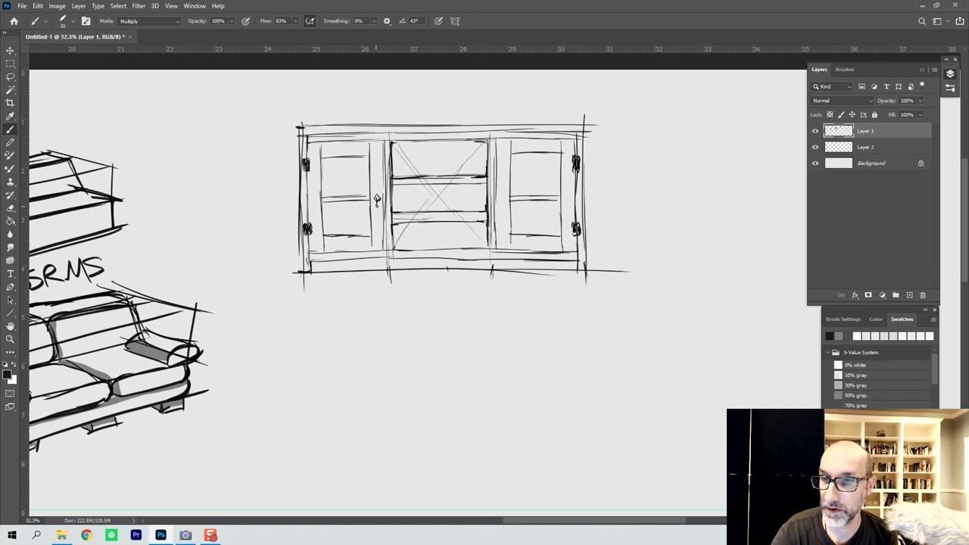
drag(377, 202, 379, 210)
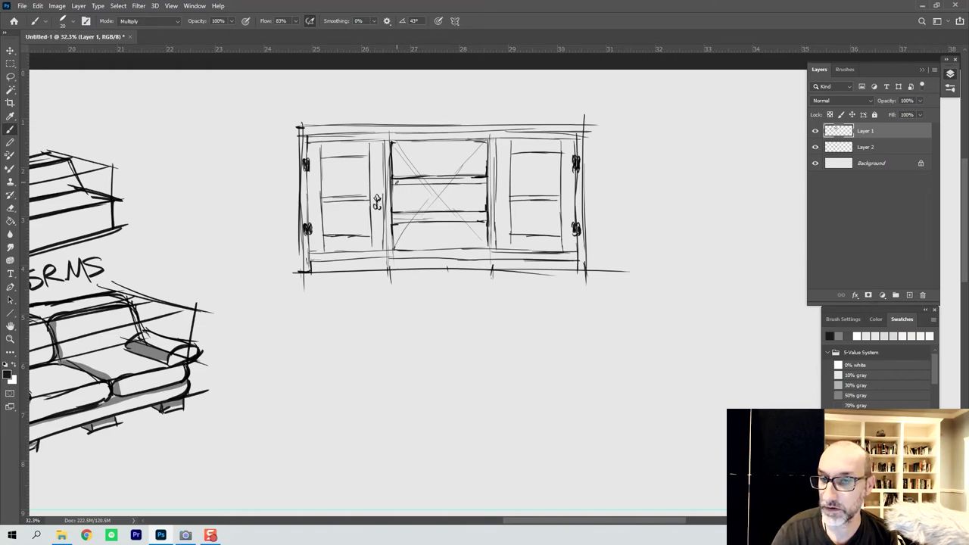
mouse_move(502, 195)
mouse_down()
mouse_move(498, 213)
mouse_move(503, 204)
mouse_move(507, 213)
mouse_up()
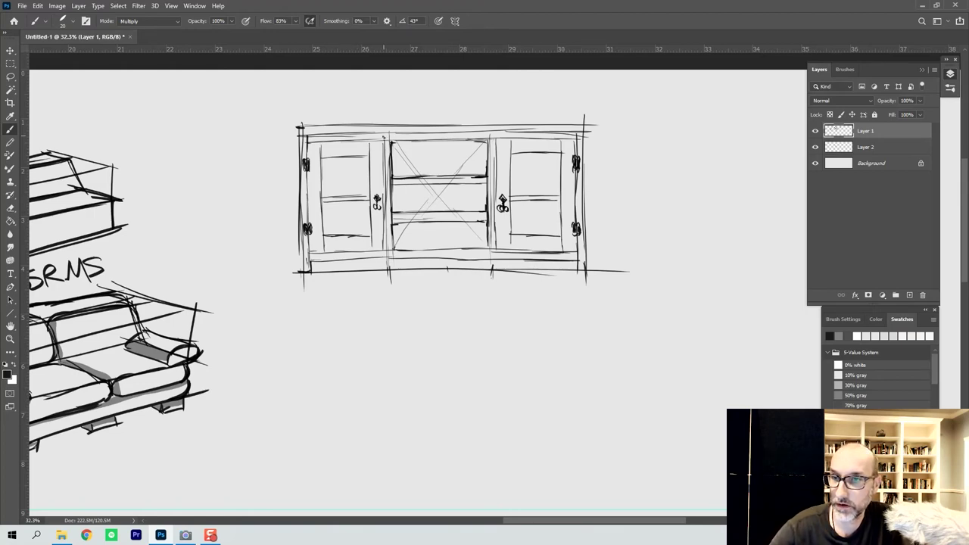
Darken the top, bottom and side edges of both cabinet doors.
mouse_move(310, 143)
mouse_down()
mouse_move(385, 142)
mouse_move(383, 250)
mouse_up()
drag(311, 251, 381, 248)
drag(308, 142, 310, 255)
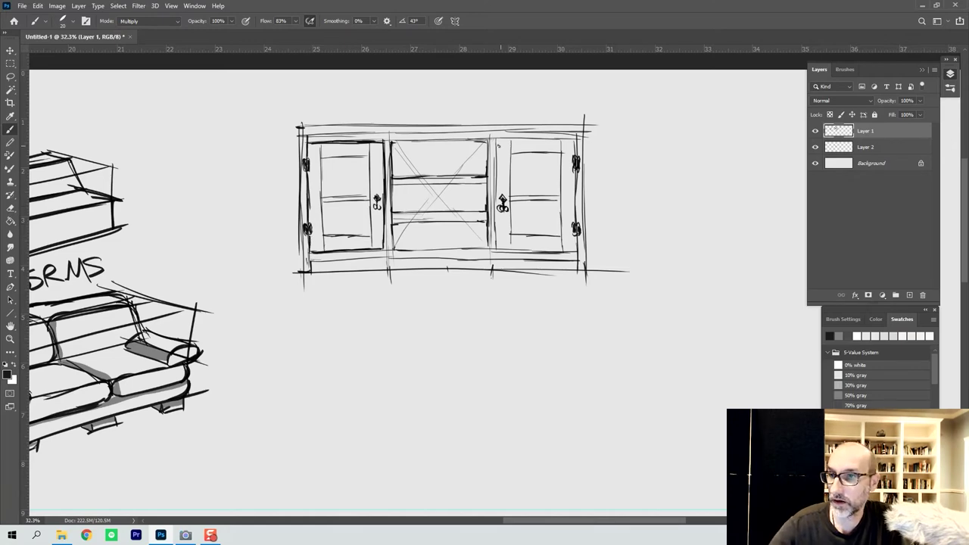
mouse_move(496, 139)
mouse_down()
mouse_move(495, 245)
mouse_move(578, 252)
mouse_up()
drag(575, 176, 579, 252)
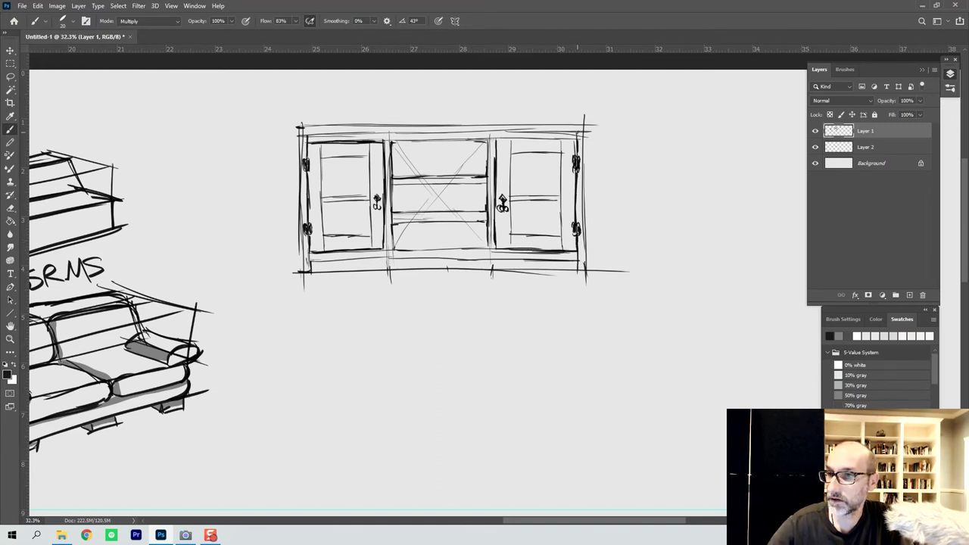
drag(493, 141, 577, 140)
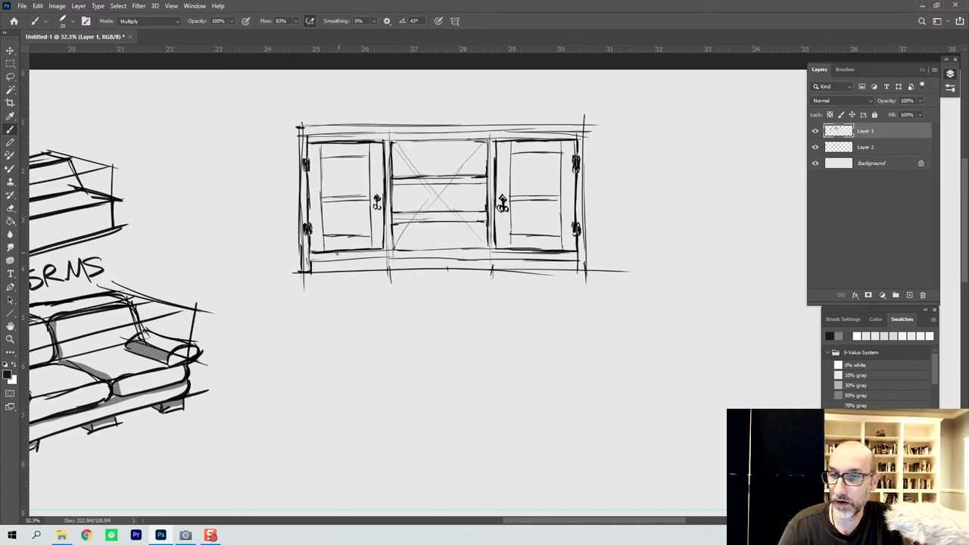
Darken the bottom rail, both posts, the top rail and the top-left corner.
mouse_move(315, 259)
mouse_down()
mouse_move(469, 251)
mouse_move(579, 269)
mouse_up()
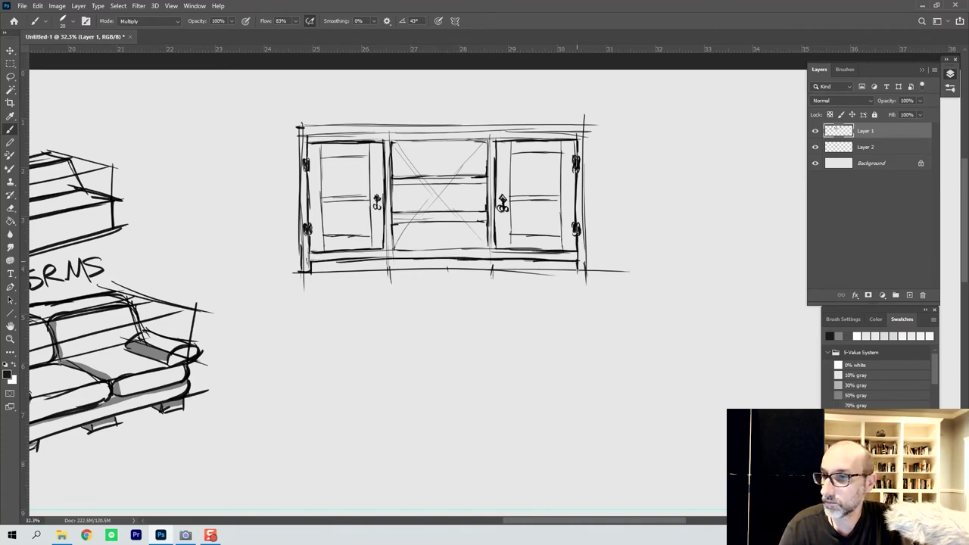
drag(584, 123, 586, 271)
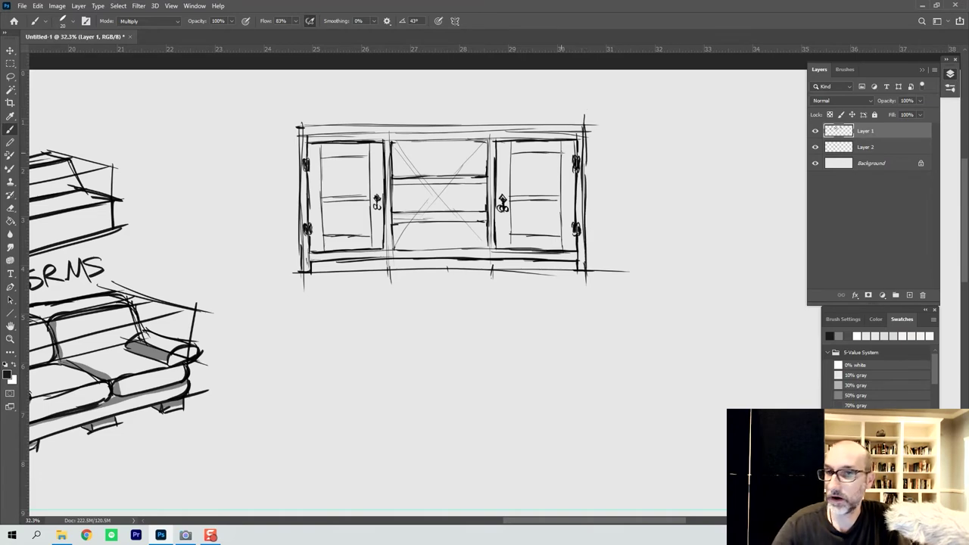
drag(297, 123, 300, 177)
mouse_move(372, 126)
mouse_down()
mouse_move(306, 127)
mouse_move(594, 125)
mouse_move(592, 133)
mouse_up()
drag(296, 127, 287, 130)
mouse_move(289, 127)
mouse_down()
mouse_move(290, 137)
mouse_move(306, 137)
mouse_up()
drag(289, 129, 294, 135)
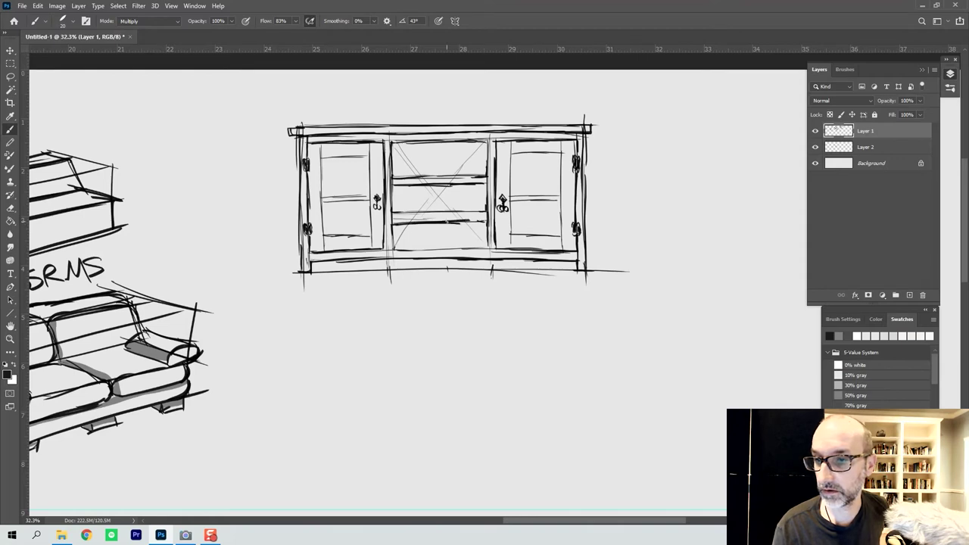
Darken the middle shelf line and both doors' top rails.
drag(485, 222, 452, 224)
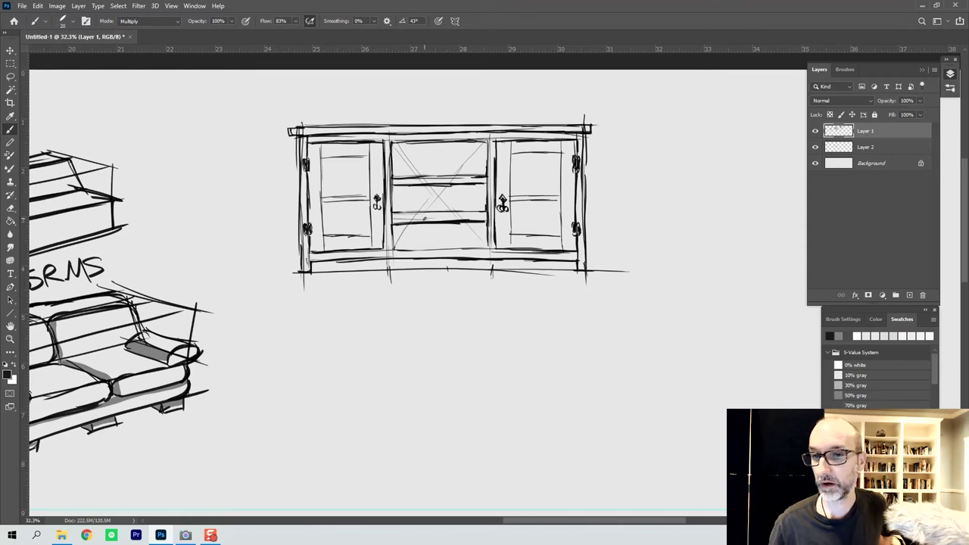
drag(321, 157, 365, 156)
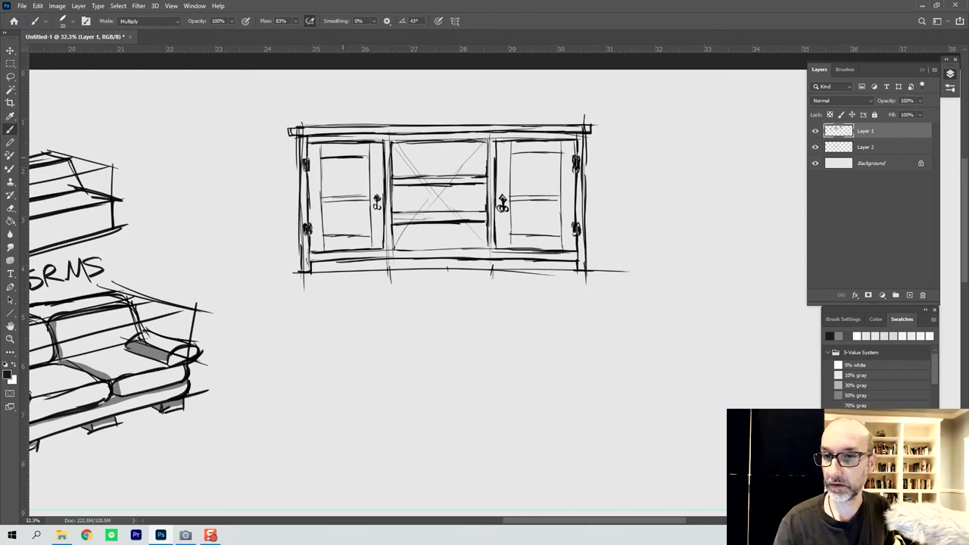
drag(511, 156, 562, 152)
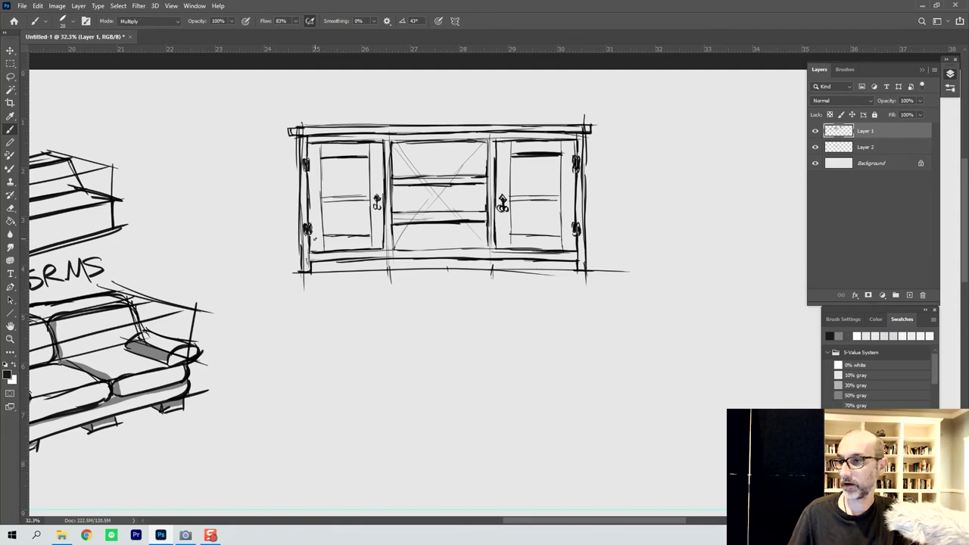
Fill the cabinet's base strip with 50% gray on Layer 2.
click(854, 395)
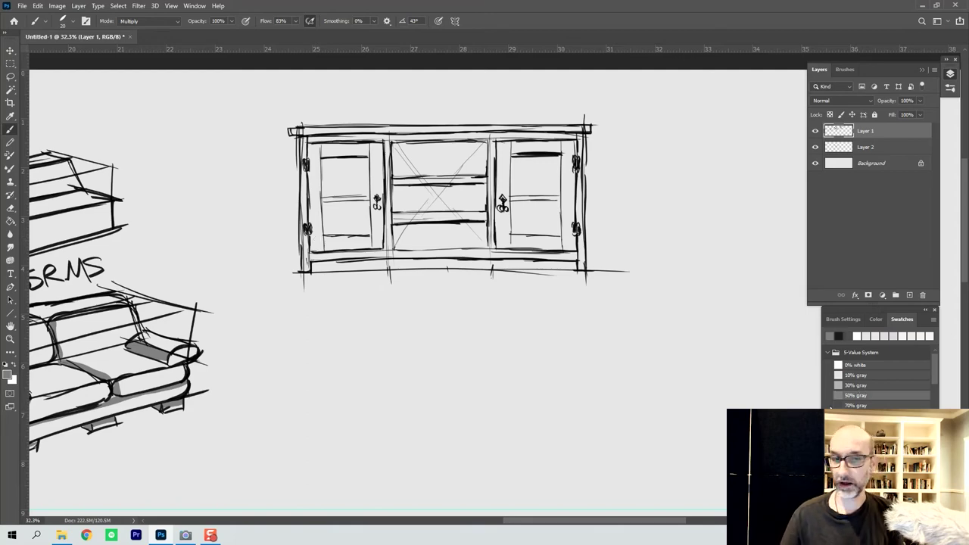
key(l)
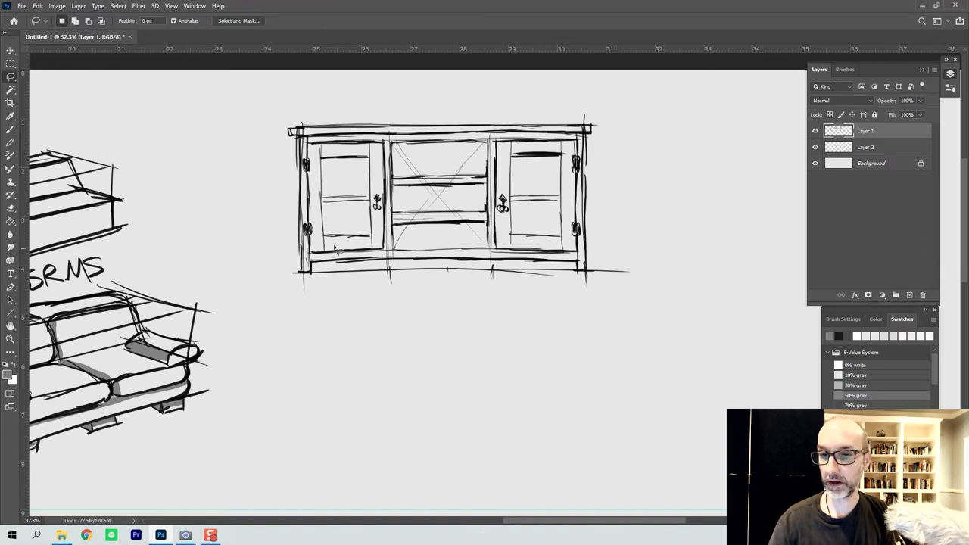
mouse_move(316, 272)
mouse_down()
mouse_move(580, 272)
mouse_move(507, 260)
mouse_move(311, 265)
mouse_up()
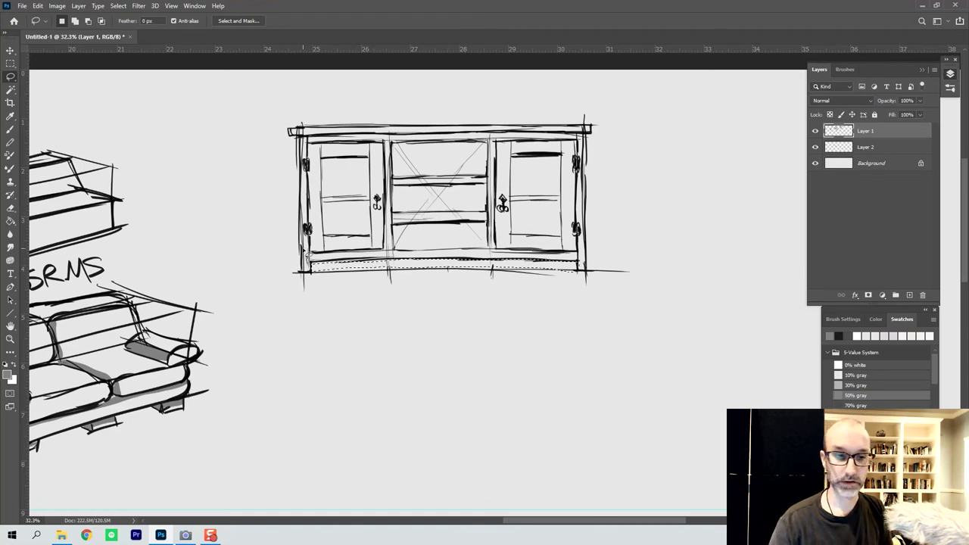
click(838, 151)
key(g)
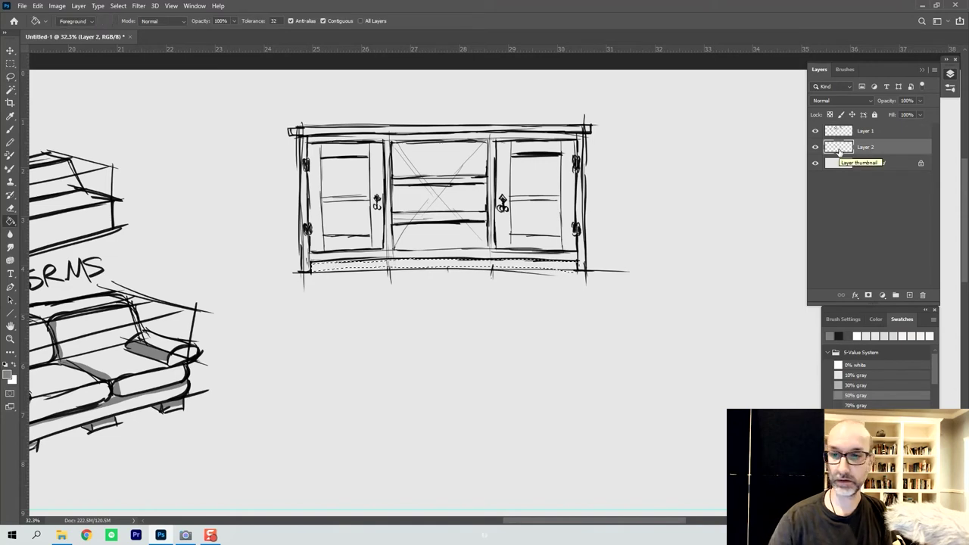
click(411, 263)
key(ctrl+d)
Fill the left door's lower and upper panels with gray.
key(l)
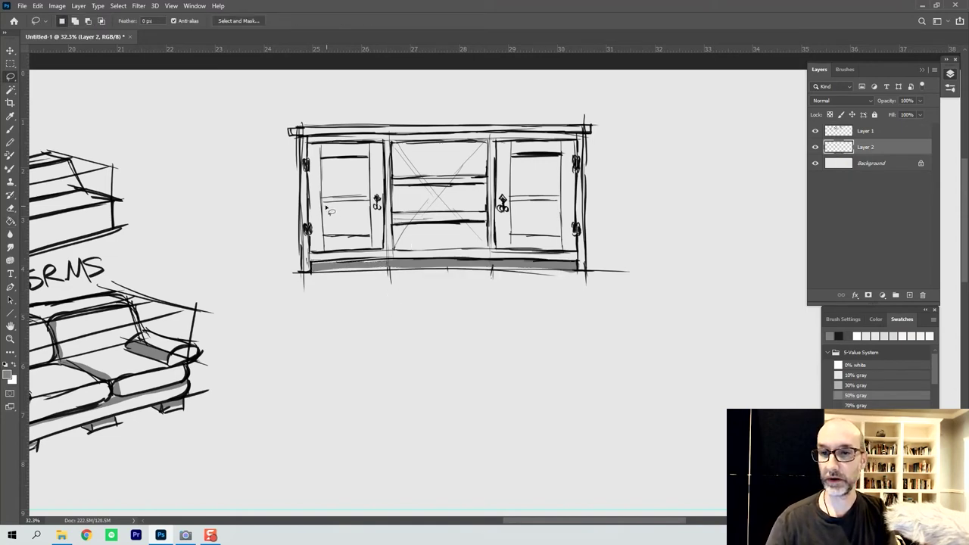
mouse_move(328, 224)
mouse_down()
mouse_move(325, 236)
mouse_move(369, 239)
mouse_move(374, 203)
mouse_move(324, 206)
mouse_up()
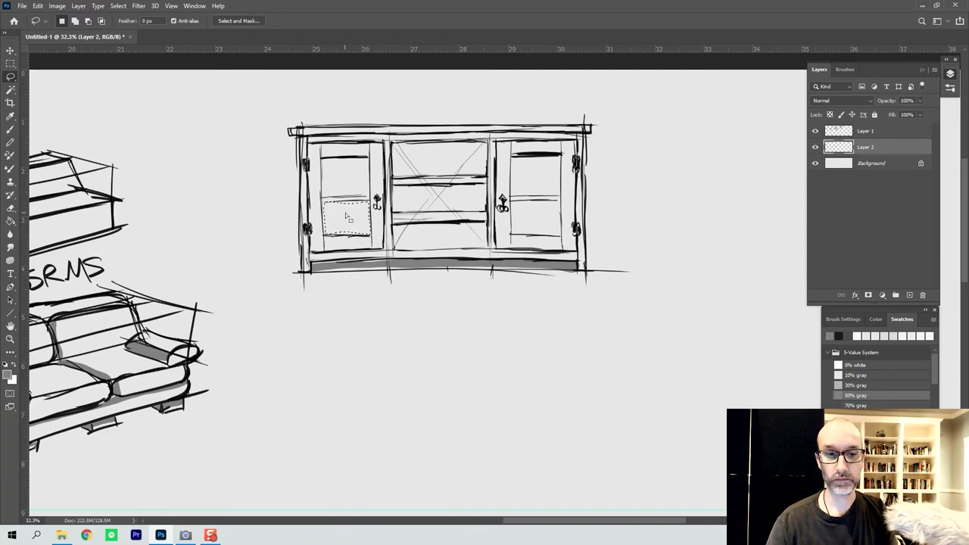
key(g)
click(356, 232)
key(l)
mouse_move(333, 160)
mouse_down()
mouse_move(323, 199)
mouse_move(368, 196)
mouse_move(372, 165)
mouse_move(334, 160)
mouse_up()
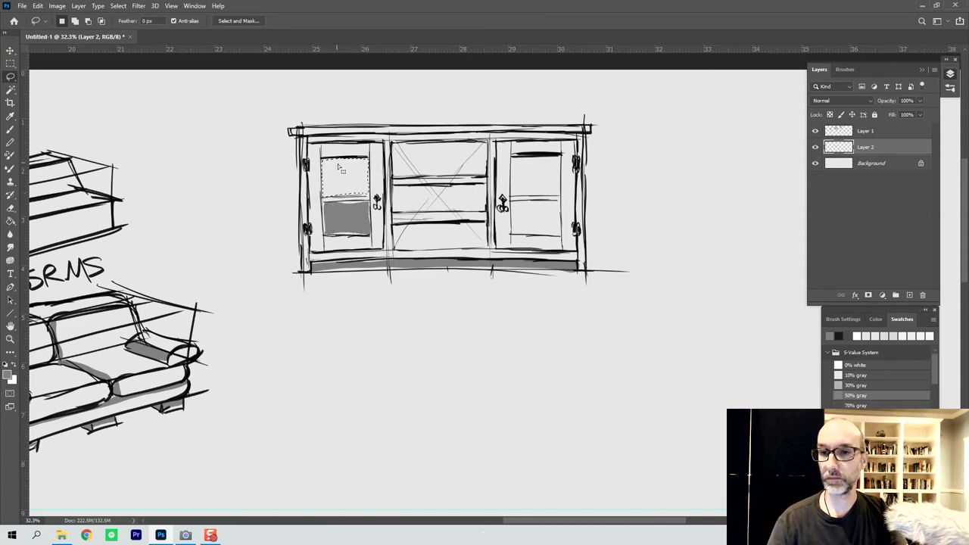
key(g)
click(346, 175)
Fill the middle compartment's top, central and bottom sections with gray.
key(l)
mouse_move(397, 151)
mouse_down()
mouse_move(395, 182)
mouse_move(485, 179)
mouse_move(491, 159)
mouse_move(488, 145)
mouse_move(396, 152)
mouse_up()
key(g)
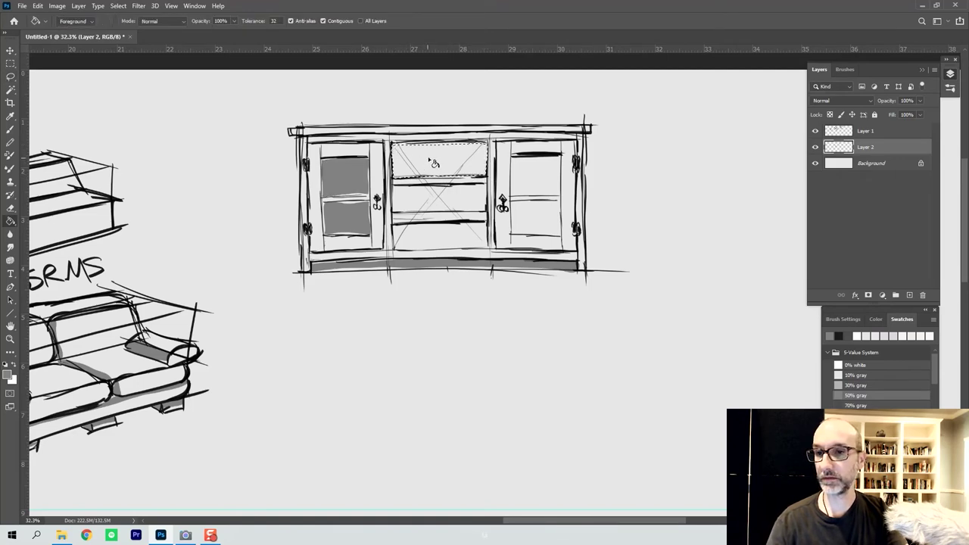
click(433, 164)
key(l)
mouse_move(392, 188)
mouse_down()
mouse_move(395, 218)
mouse_move(488, 217)
mouse_move(491, 206)
mouse_move(490, 190)
mouse_move(394, 194)
mouse_up()
key(g)
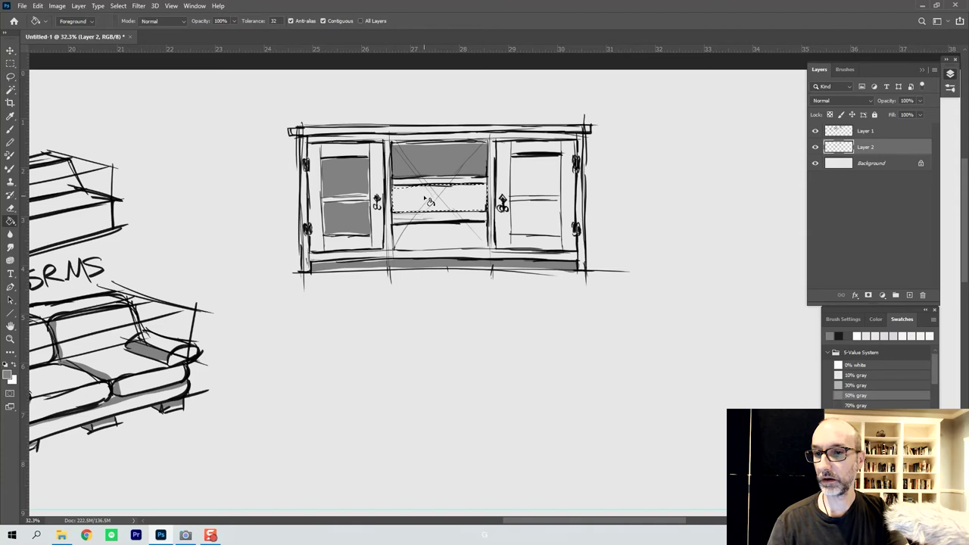
click(428, 198)
key(l)
mouse_move(394, 231)
mouse_down()
mouse_move(400, 253)
mouse_move(493, 250)
mouse_move(487, 226)
mouse_move(393, 227)
mouse_up()
key(g)
key(l)
key(ctrl+d)
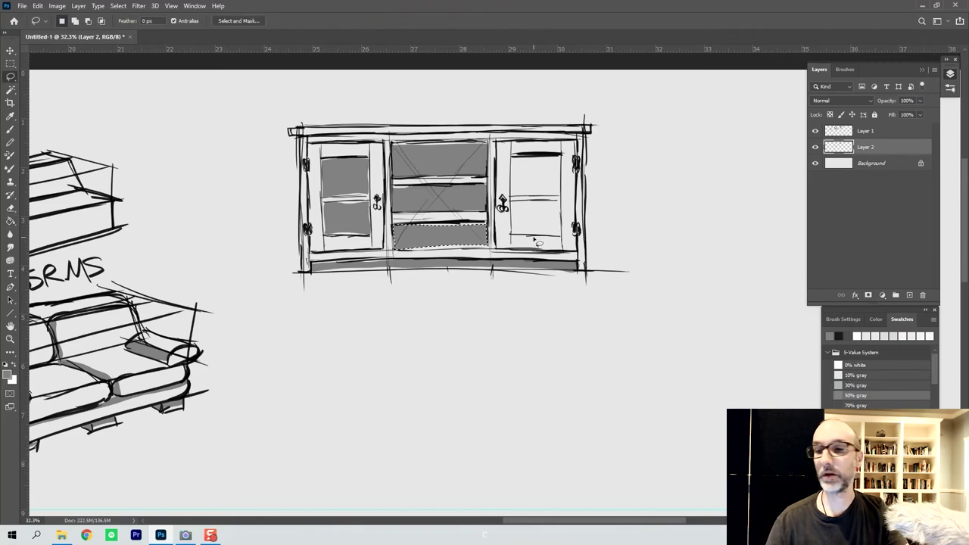
Fill the right door's lower and upper panels with gray.
mouse_move(528, 239)
mouse_down()
mouse_move(564, 238)
mouse_move(562, 206)
mouse_move(526, 208)
mouse_move(514, 231)
mouse_up()
key(g)
click(527, 215)
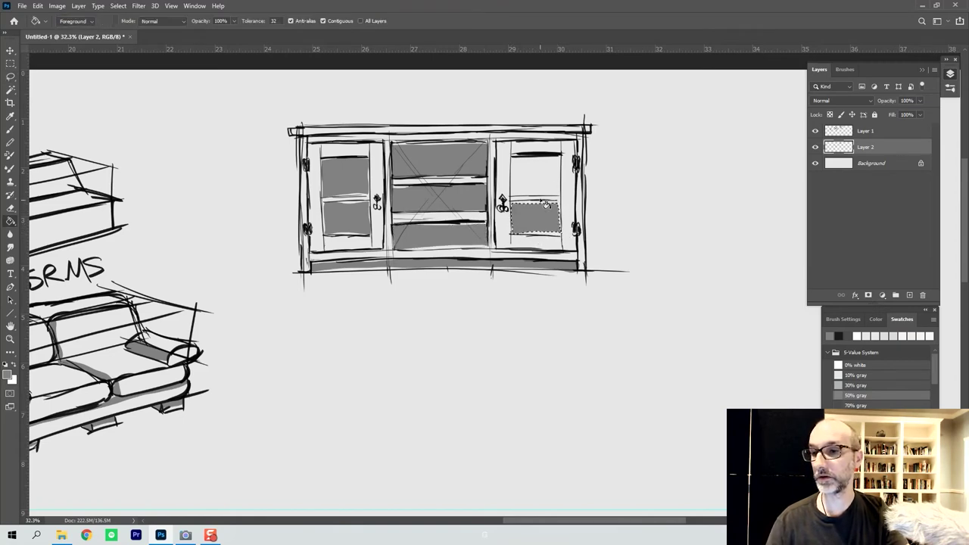
key(l)
key(ctrl+d)
mouse_move(518, 166)
mouse_down()
mouse_move(515, 193)
mouse_move(564, 200)
mouse_move(564, 174)
mouse_move(550, 159)
mouse_move(513, 163)
mouse_up()
key(g)
click(562, 195)
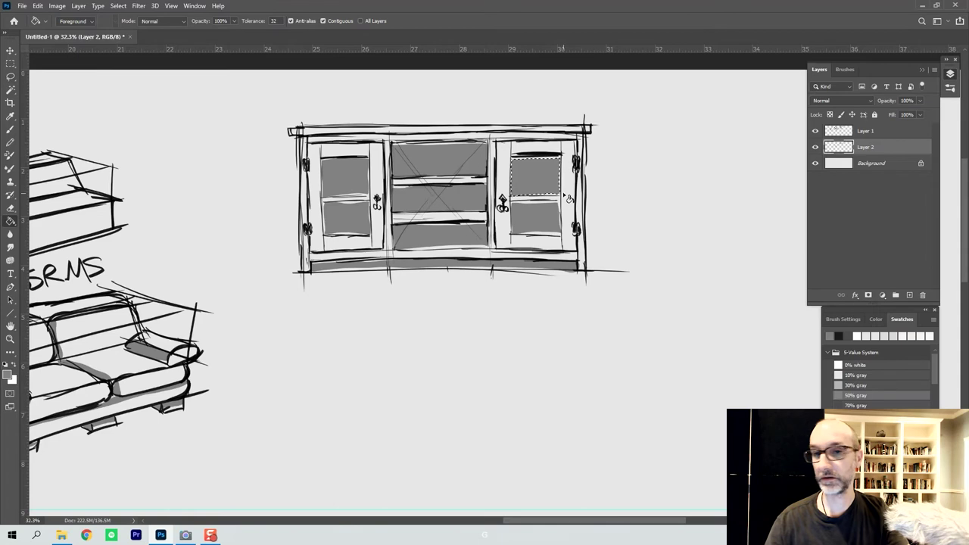
key(l)
key(ctrl+d)
Fill the cabinet's top strip and the remaining top gap with gray, then return to the Brush.
mouse_move(303, 137)
mouse_down()
mouse_move(304, 146)
mouse_move(590, 142)
mouse_move(303, 139)
mouse_up()
key(g)
click(325, 143)
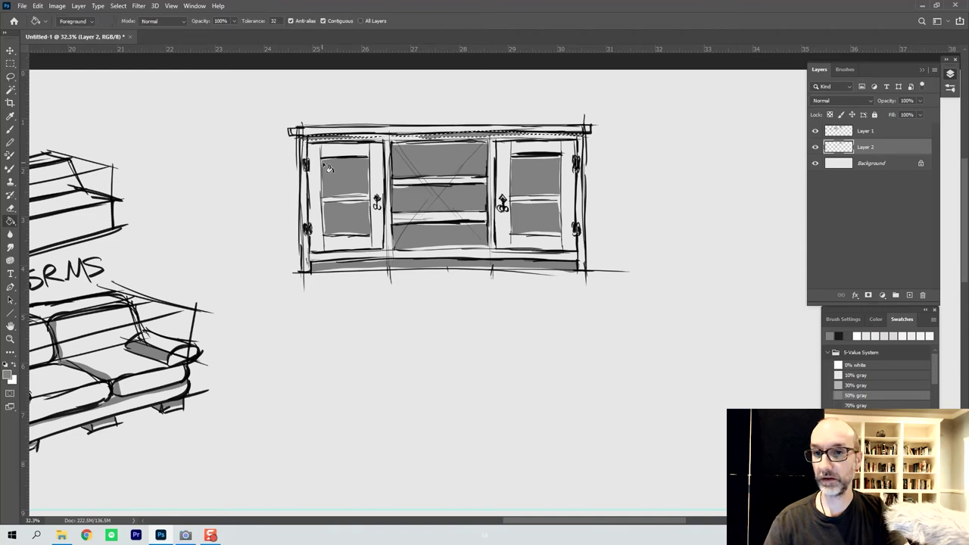
key(l)
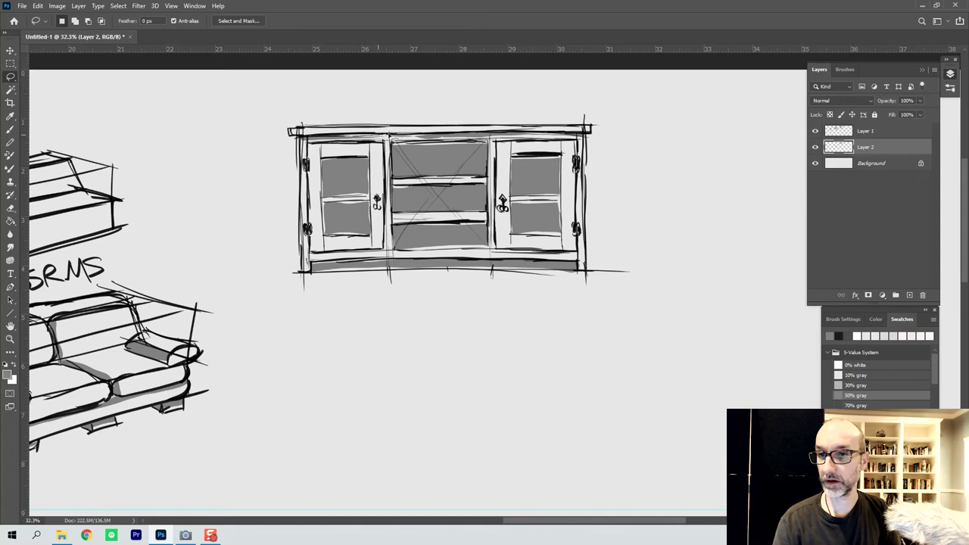
mouse_move(421, 136)
mouse_down()
mouse_move(401, 144)
mouse_move(346, 135)
mouse_up()
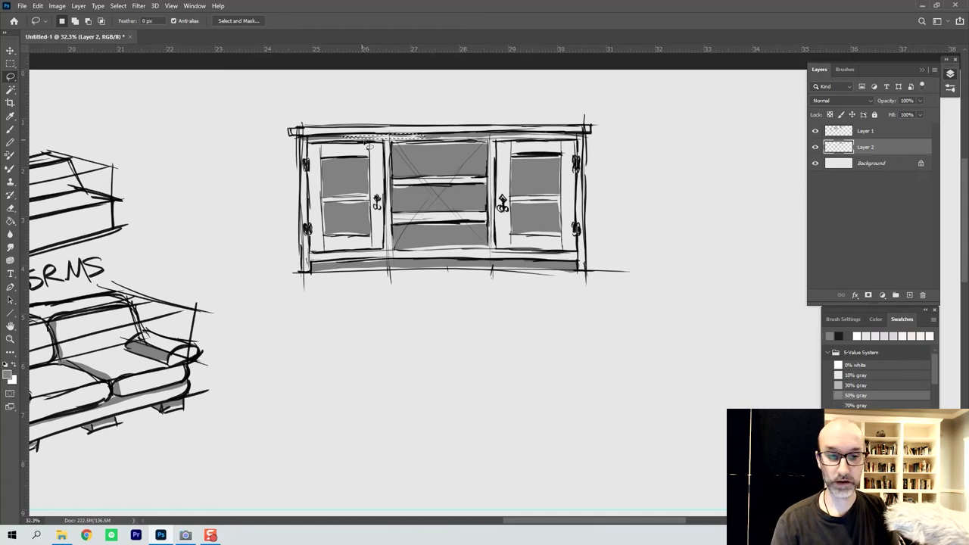
key(g)
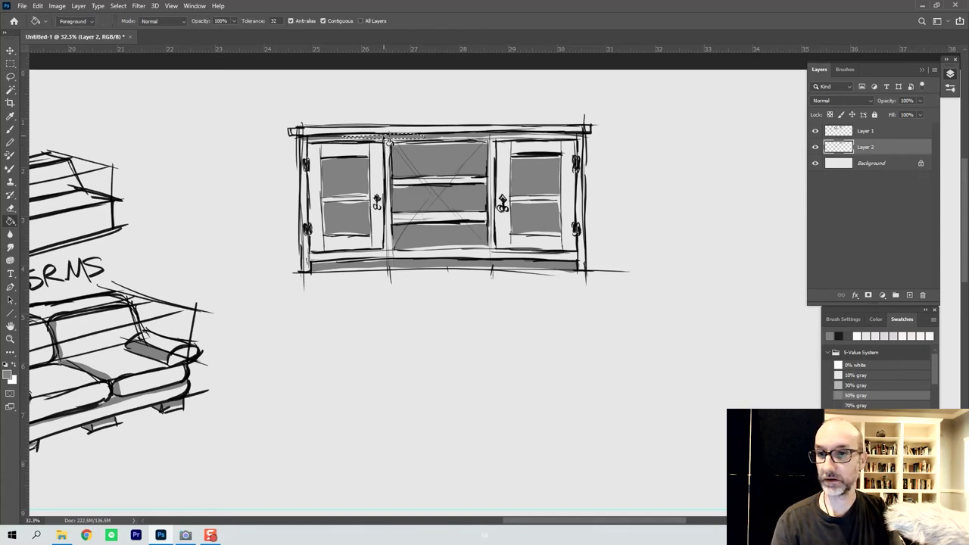
click(381, 142)
key(l)
key(ctrl+d)
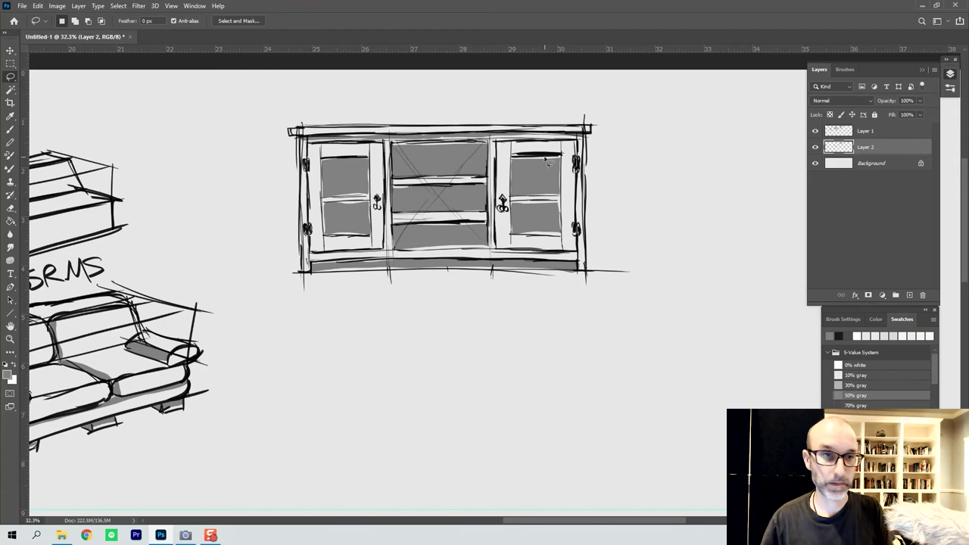
key(b)
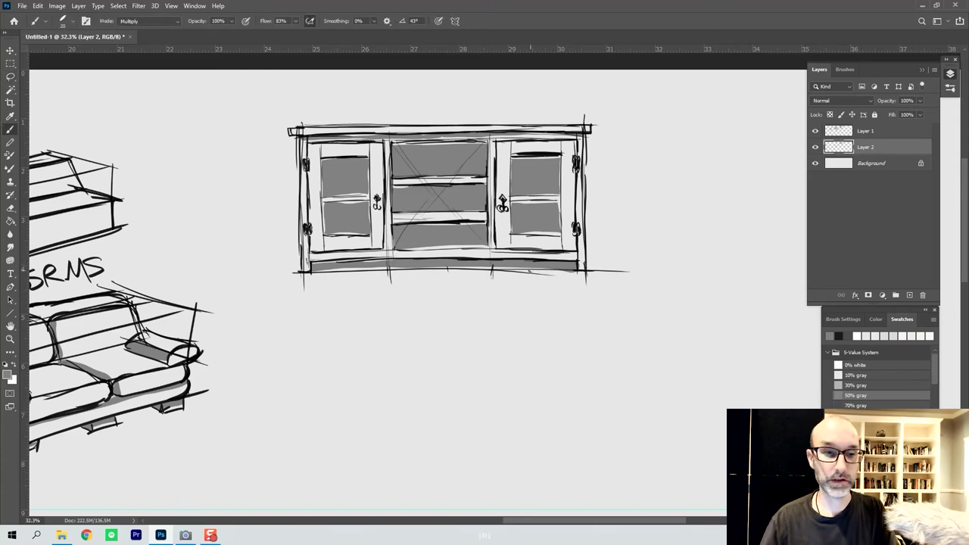
Draw the side-view rectangle right of the front view with a doubled top edge.
scroll(536, 271, right, 5)
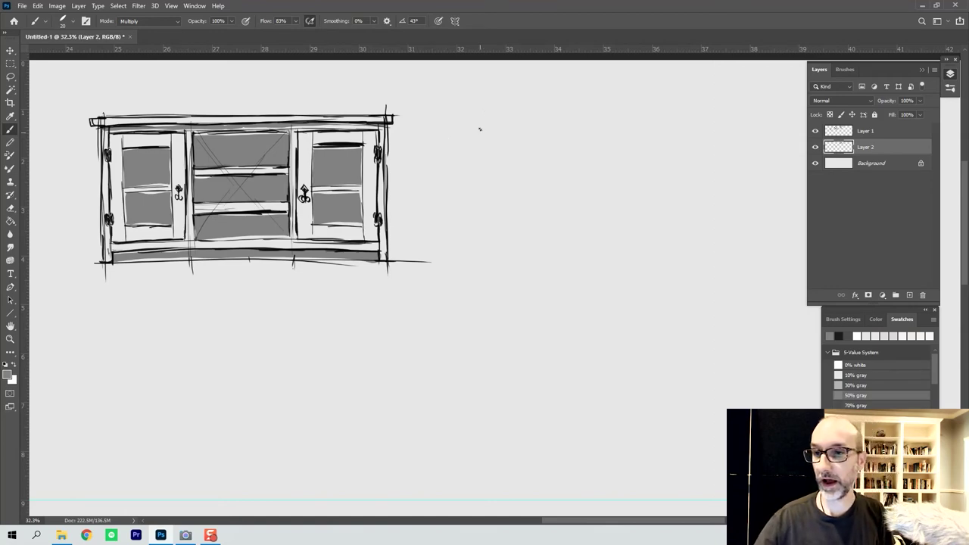
drag(466, 152, 467, 267)
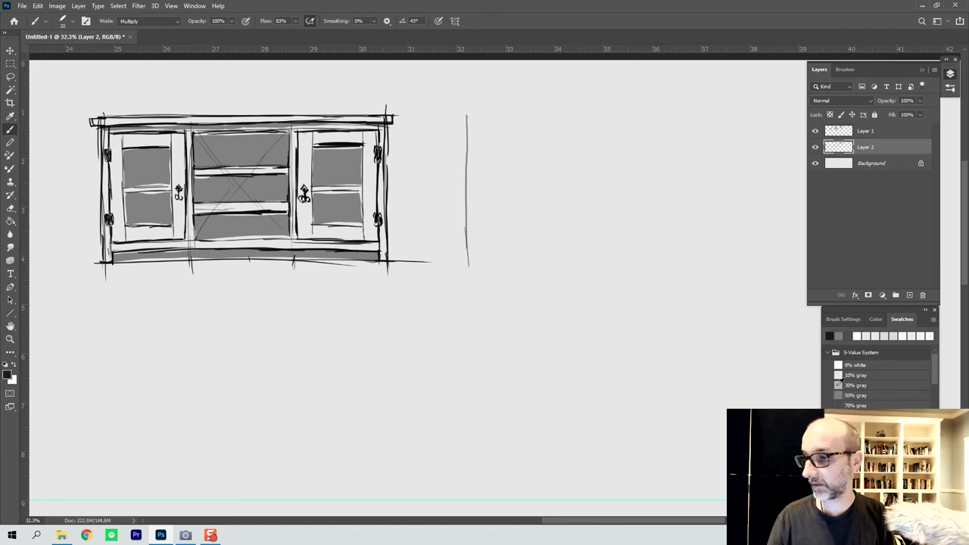
drag(465, 115, 466, 257)
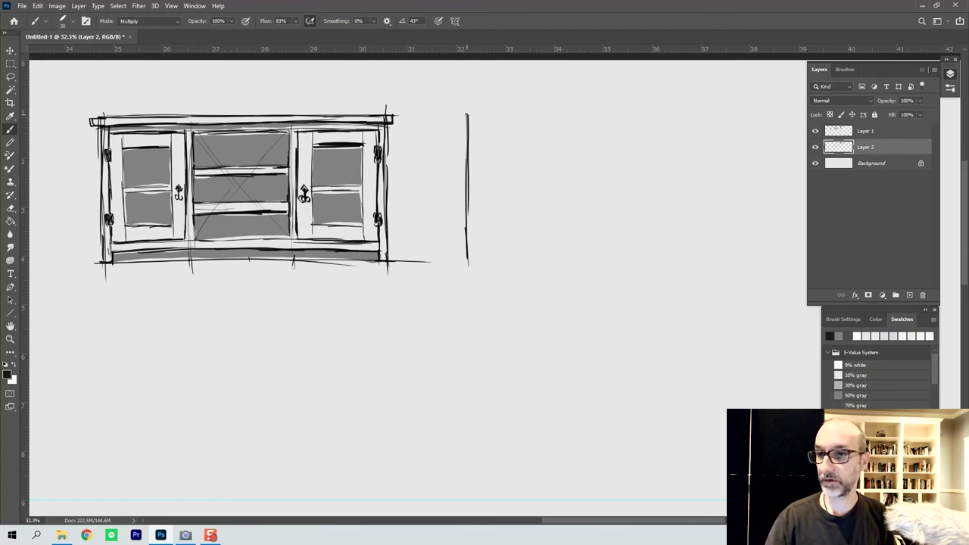
drag(518, 113, 558, 115)
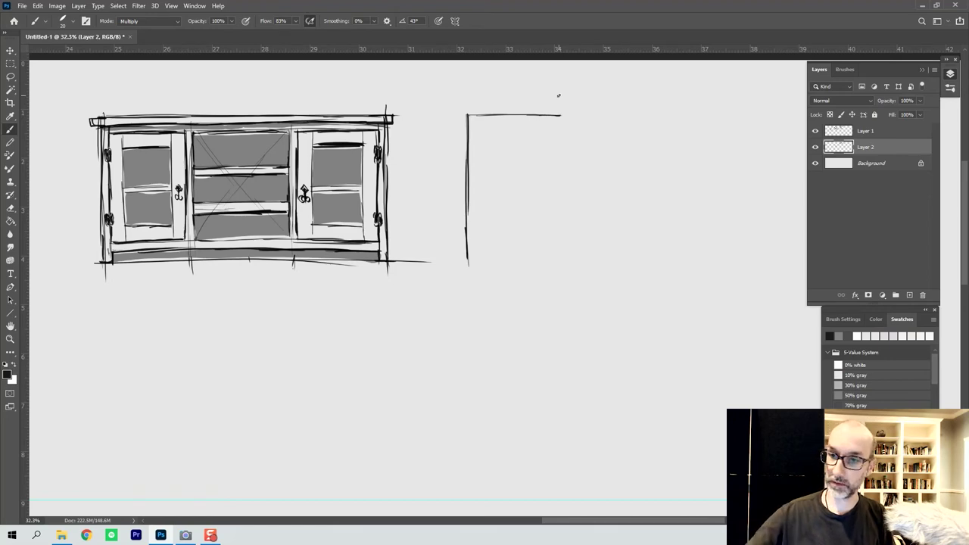
drag(565, 114, 560, 219)
drag(561, 176, 563, 252)
drag(467, 258, 577, 255)
drag(565, 163, 566, 256)
drag(561, 206, 560, 225)
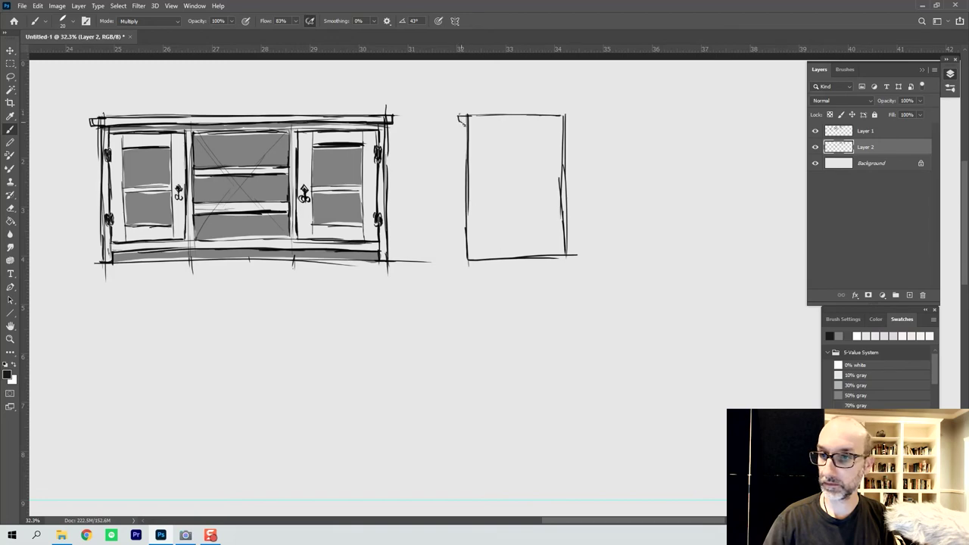
drag(463, 124, 573, 123)
drag(572, 122, 538, 123)
Add inner vertical edges, a base strip line and two vertical plank lines inside the side view.
drag(479, 123, 479, 215)
drag(478, 159, 476, 244)
drag(555, 125, 555, 212)
drag(554, 168, 553, 251)
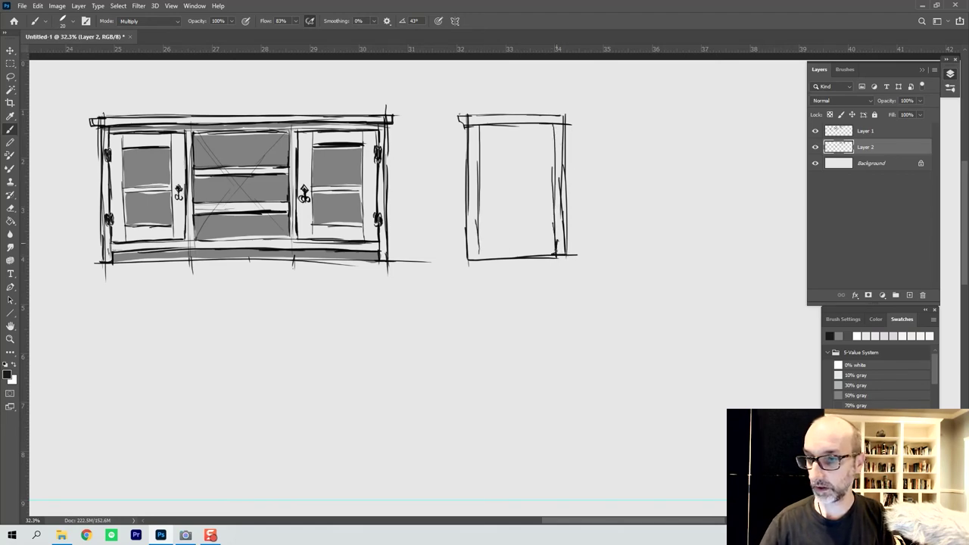
mouse_move(485, 246)
mouse_down()
mouse_move(465, 258)
mouse_move(556, 248)
mouse_up()
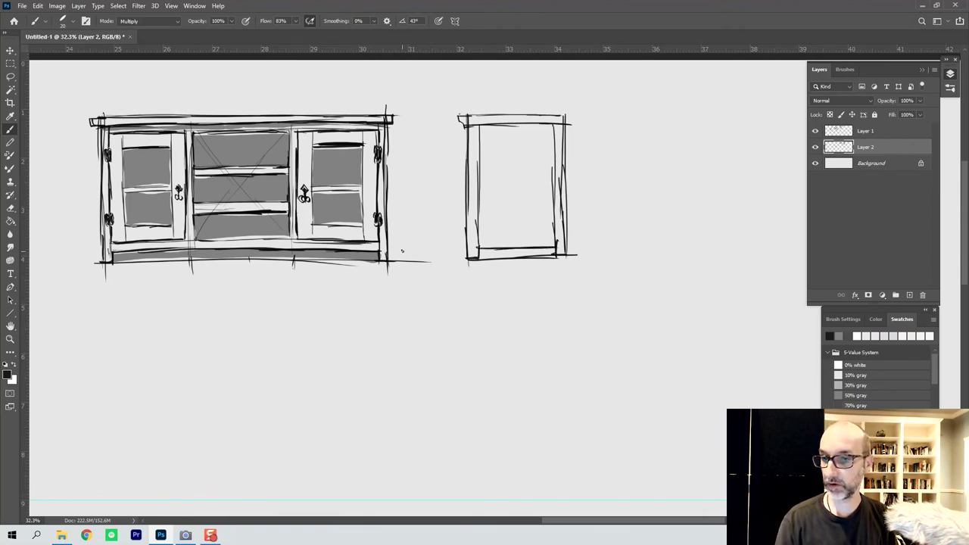
mouse_move(493, 132)
mouse_down()
mouse_move(493, 213)
mouse_move(509, 233)
mouse_up()
mouse_move(524, 127)
mouse_down()
mouse_move(524, 237)
mouse_move(534, 227)
mouse_move(543, 237)
mouse_up()
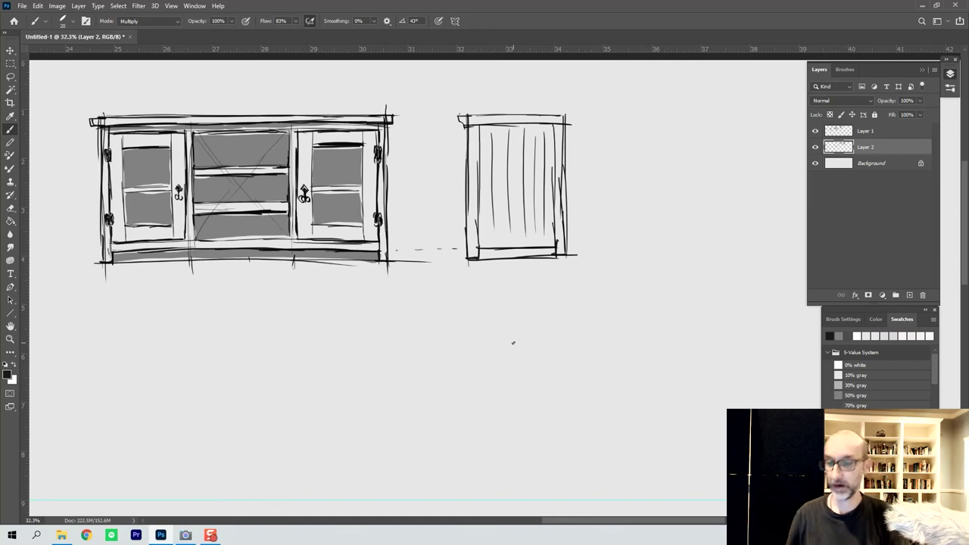
Lasso the side view's bottom rail and bucket-fill it grey, then return to the Brush.
key(l)
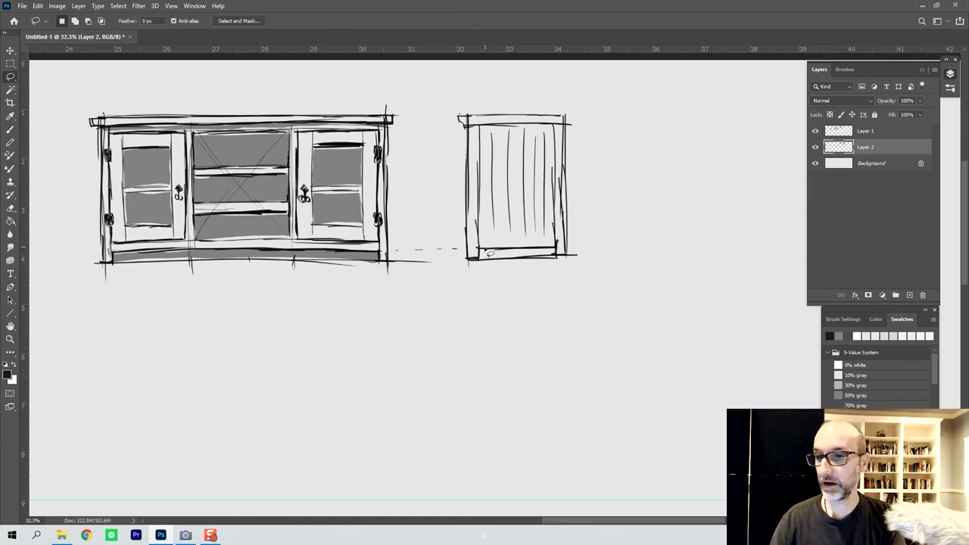
mouse_move(560, 261)
mouse_down()
mouse_move(557, 247)
mouse_move(477, 255)
mouse_move(503, 256)
mouse_up()
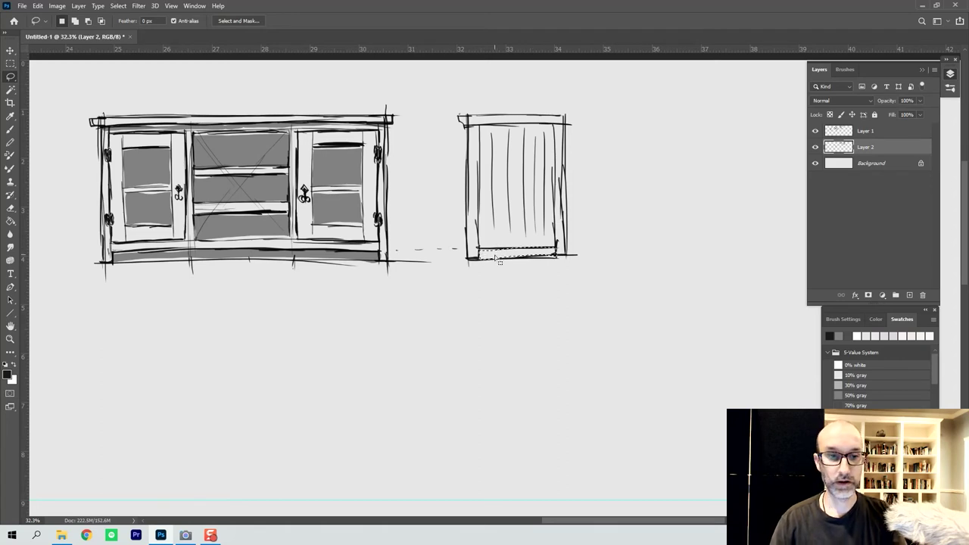
key(g)
click(503, 254)
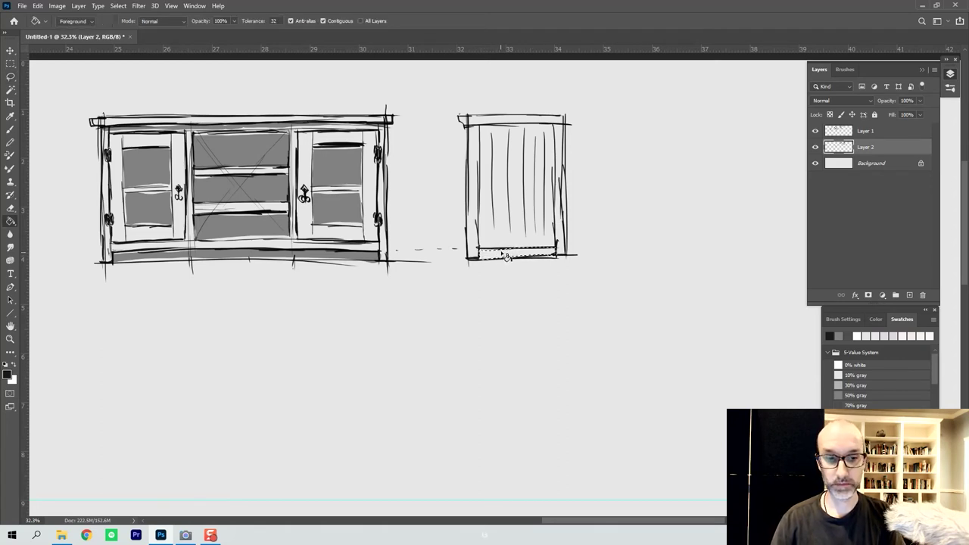
key(ctrl+d)
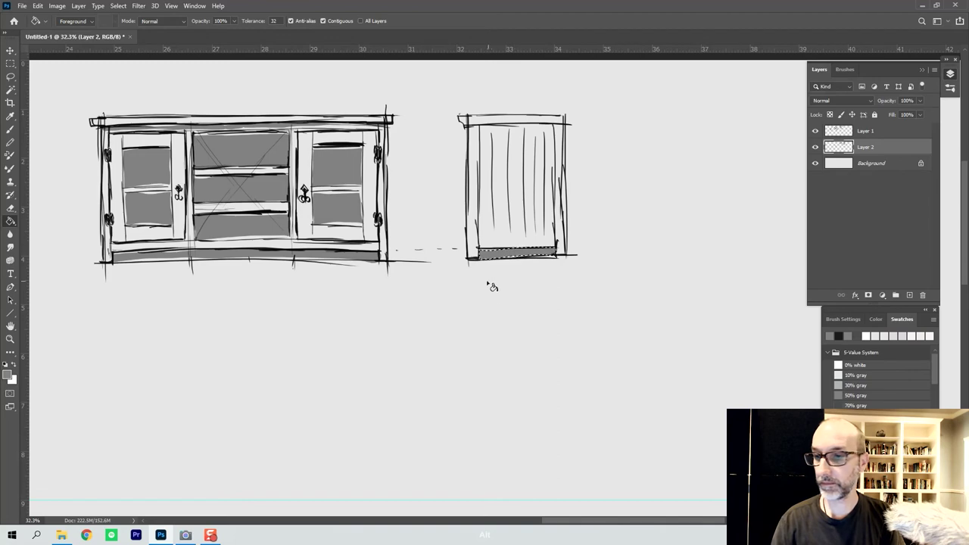
key(l)
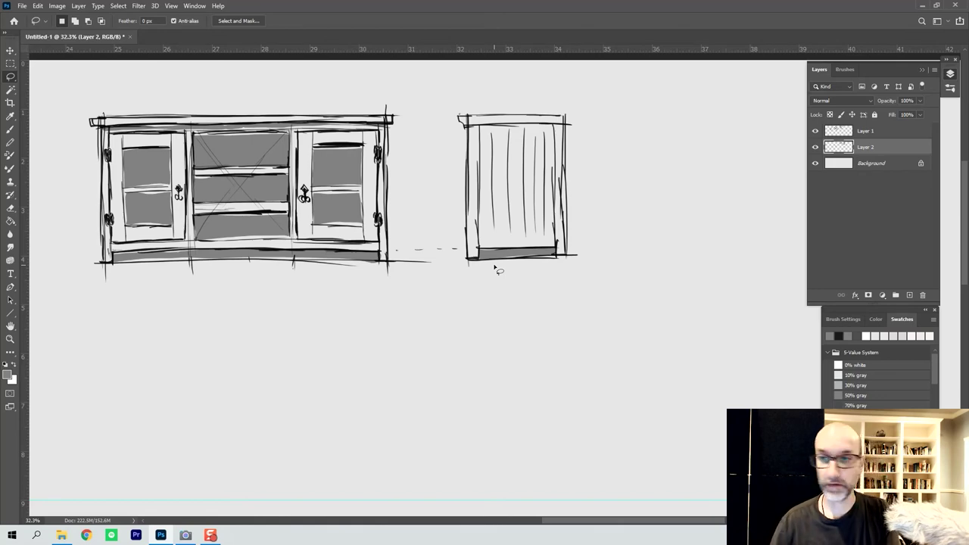
key(b)
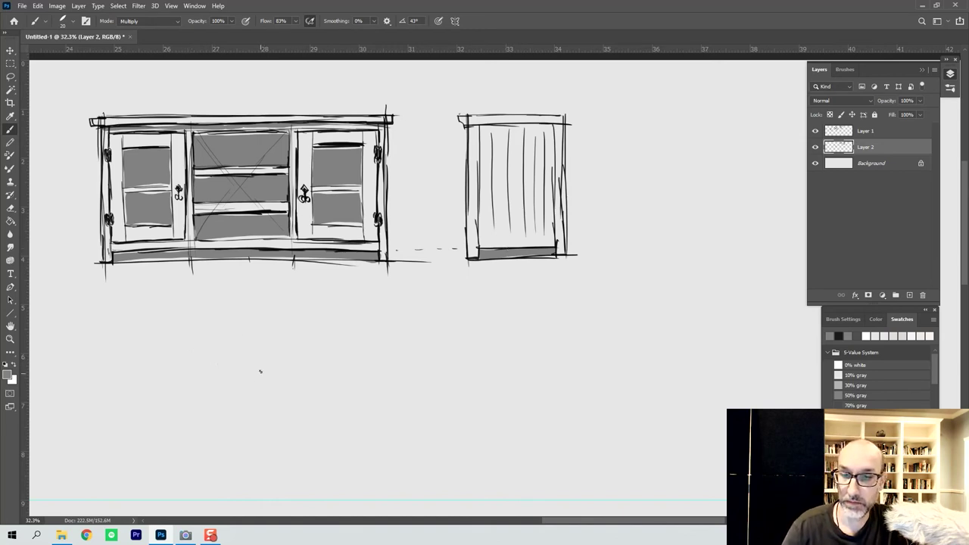
Undo the stray line and draw a black perspective box with its left end face on Layer 1.
drag(282, 330, 286, 439)
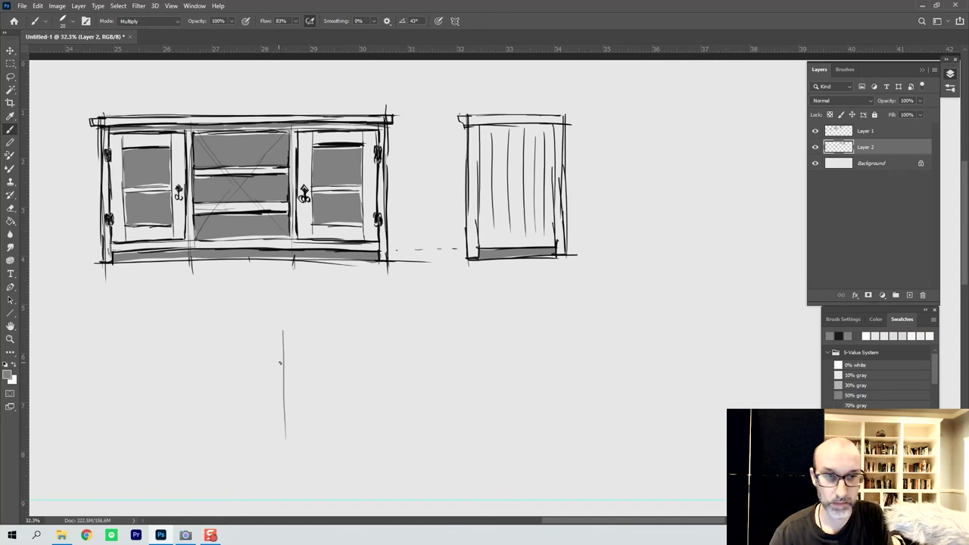
key(ctrl+z)
key(d)
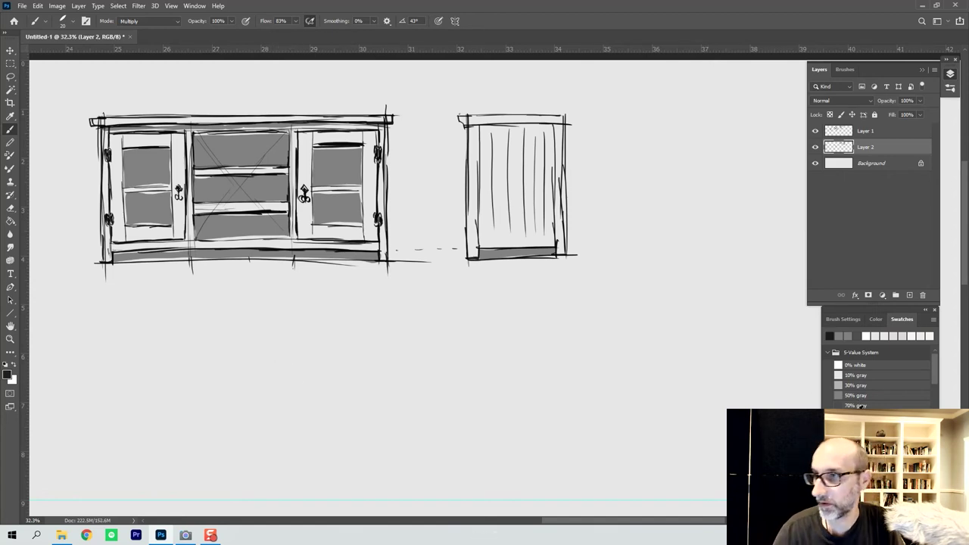
click(833, 133)
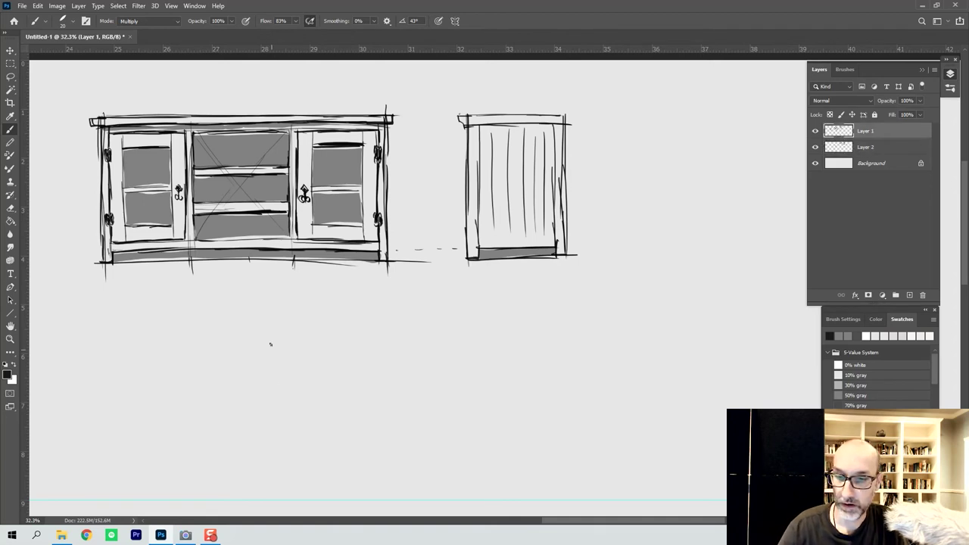
drag(269, 324, 270, 454)
drag(270, 408, 270, 470)
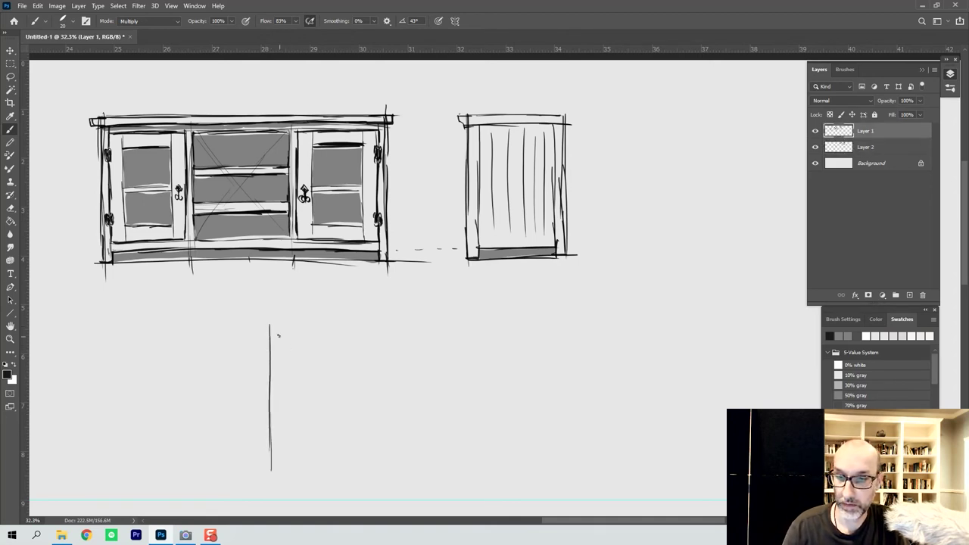
drag(270, 320, 483, 350)
drag(271, 469, 480, 437)
drag(470, 350, 477, 435)
mouse_move(270, 317)
mouse_down()
mouse_move(212, 336)
mouse_move(215, 430)
mouse_up()
mouse_move(218, 365)
mouse_down()
mouse_move(220, 459)
mouse_move(272, 475)
mouse_move(209, 450)
mouse_up()
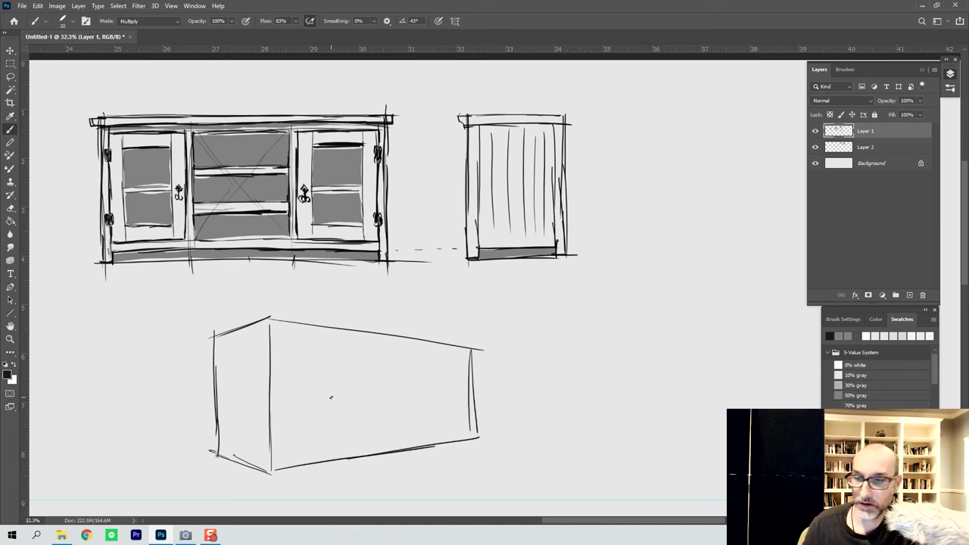
Draw crossing diagonals on the box's long face, a vertical through their centre, and a short dimension mark.
drag(471, 349, 273, 470)
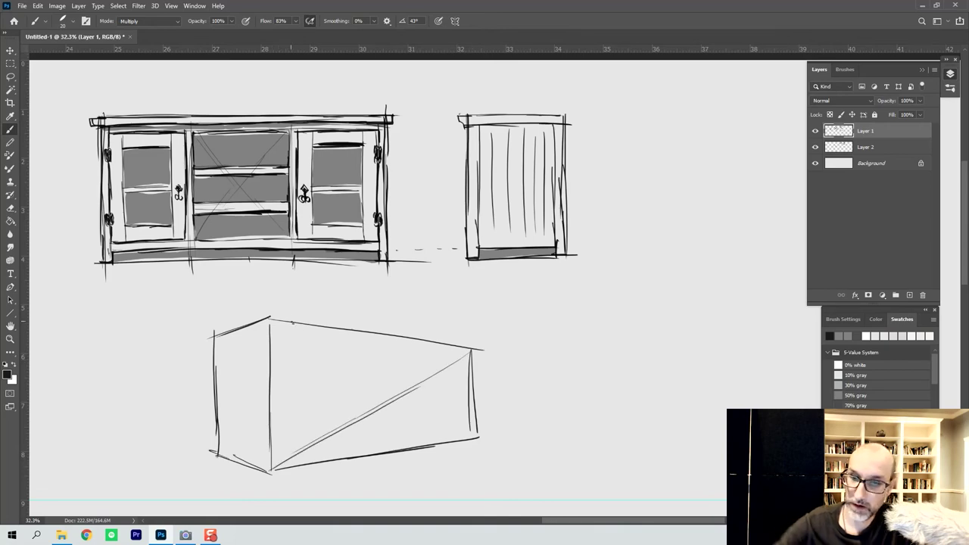
drag(272, 320, 461, 424)
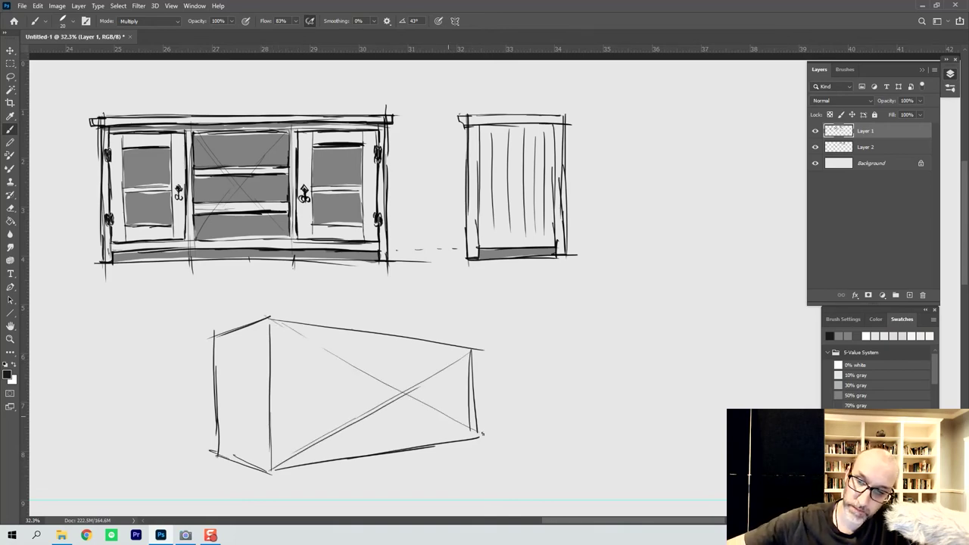
drag(402, 338, 403, 438)
mouse_move(398, 287)
mouse_down()
mouse_move(400, 311)
mouse_move(468, 301)
mouse_up()
drag(472, 277, 471, 317)
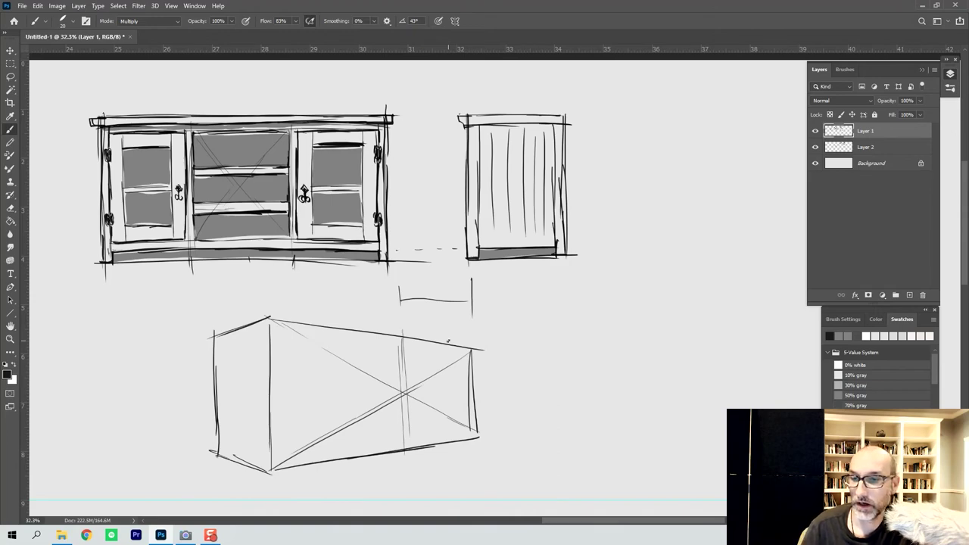
Draw a ticked dimension line and letter the spans BIG and SM above the box.
mouse_move(268, 291)
mouse_down()
mouse_move(391, 290)
mouse_move(394, 309)
mouse_up()
drag(265, 272, 265, 304)
mouse_move(305, 273)
mouse_down()
mouse_move(305, 286)
mouse_move(319, 288)
mouse_up()
drag(333, 276, 331, 283)
mouse_move(425, 281)
mouse_down()
mouse_move(415, 294)
mouse_move(448, 295)
mouse_up()
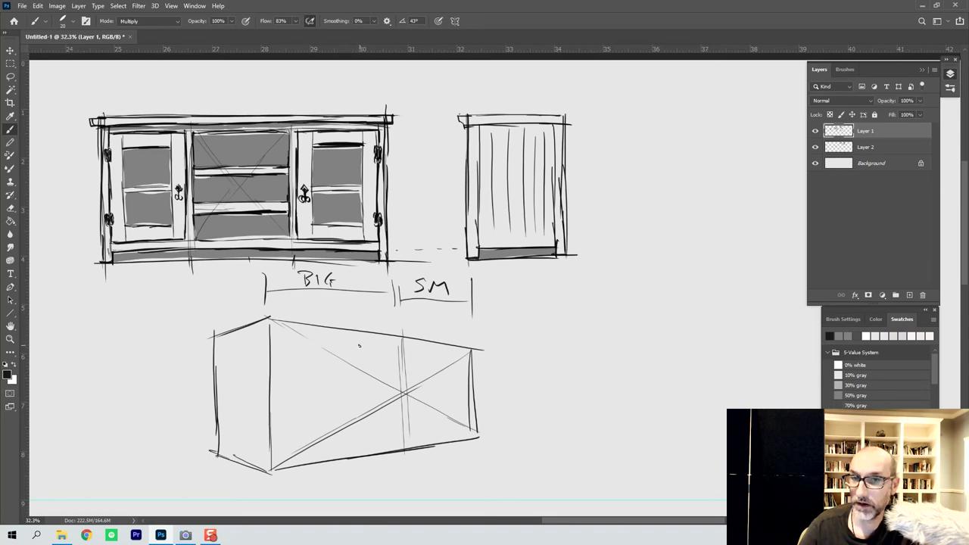
Mark section divisions and a dimension line above the front view.
drag(188, 107, 189, 82)
drag(292, 81, 293, 105)
drag(242, 80, 242, 104)
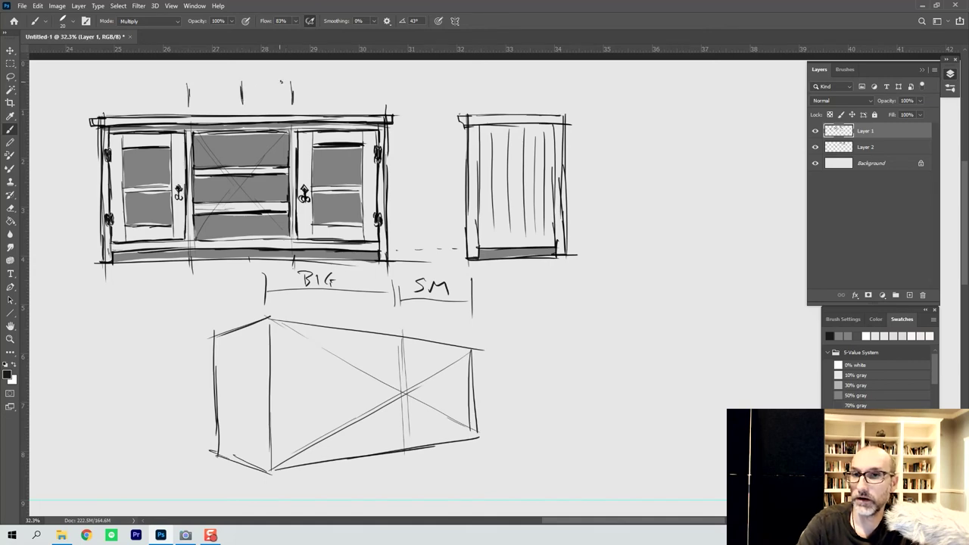
mouse_move(292, 81)
mouse_down()
mouse_move(293, 101)
mouse_move(388, 94)
mouse_up()
mouse_move(191, 94)
mouse_down()
mouse_move(274, 93)
mouse_move(93, 96)
mouse_up()
drag(95, 83, 95, 100)
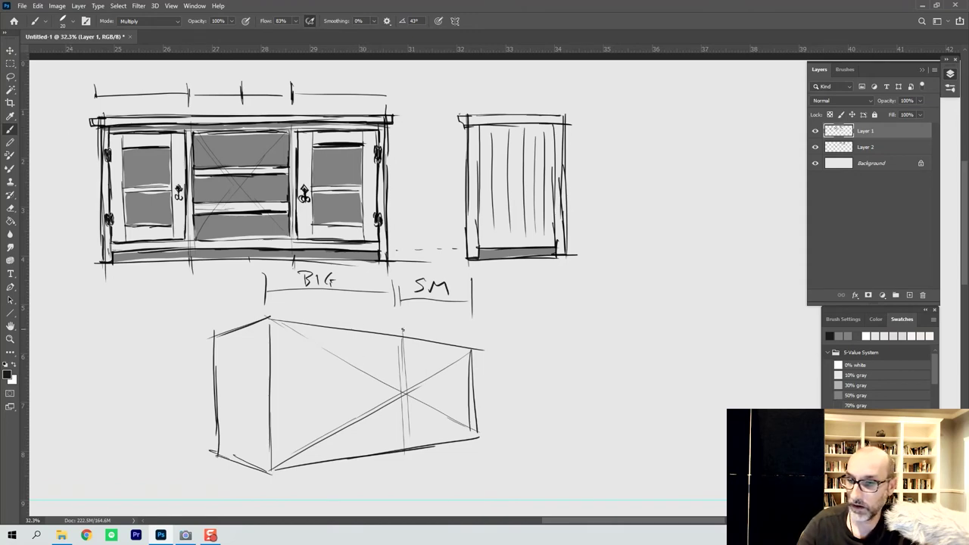
Add two vertical division lines on the box's long face and a ticked dimension line above it.
drag(429, 342, 428, 418)
drag(425, 365, 428, 437)
drag(425, 330, 431, 447)
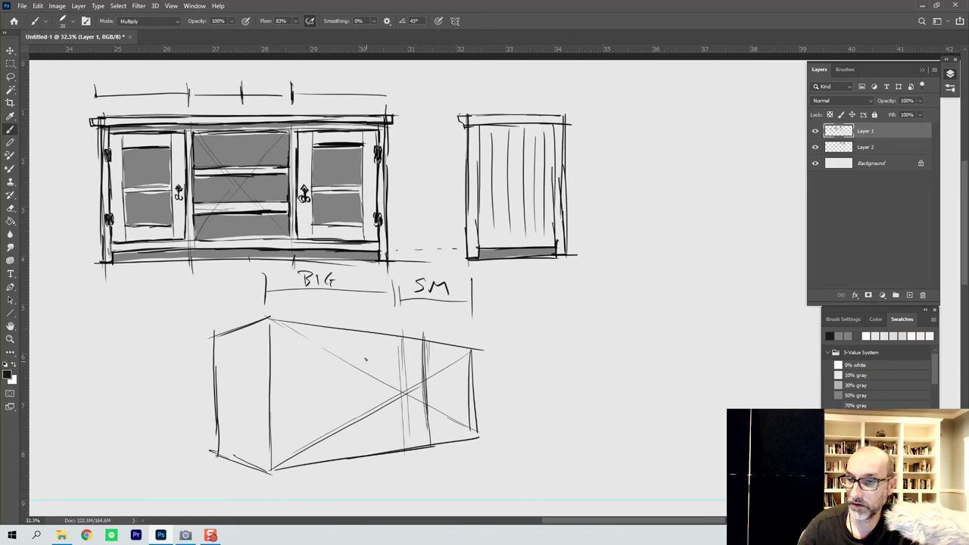
drag(352, 336, 362, 453)
drag(359, 403, 363, 456)
drag(358, 338, 360, 404)
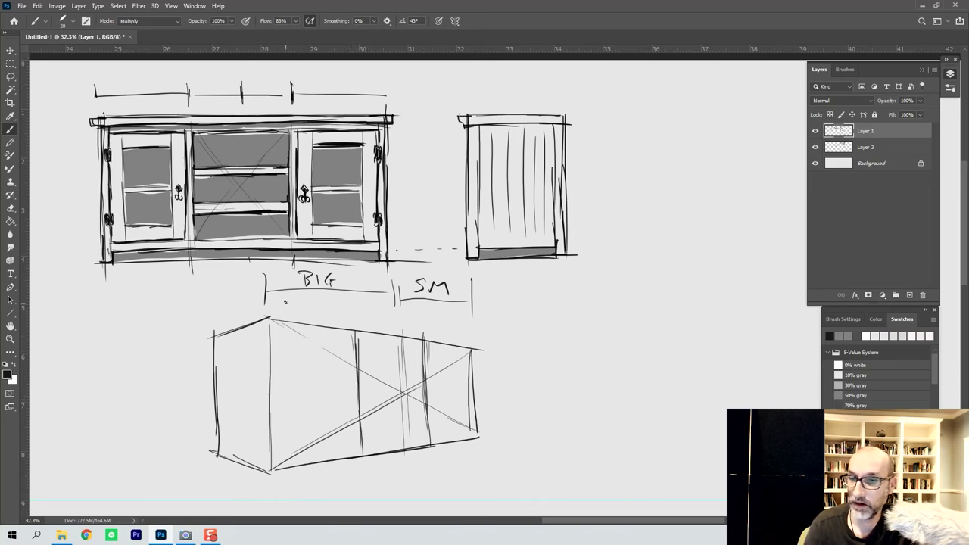
drag(272, 307, 419, 319)
mouse_move(421, 313)
mouse_down()
mouse_move(421, 327)
mouse_move(471, 323)
mouse_move(469, 333)
mouse_up()
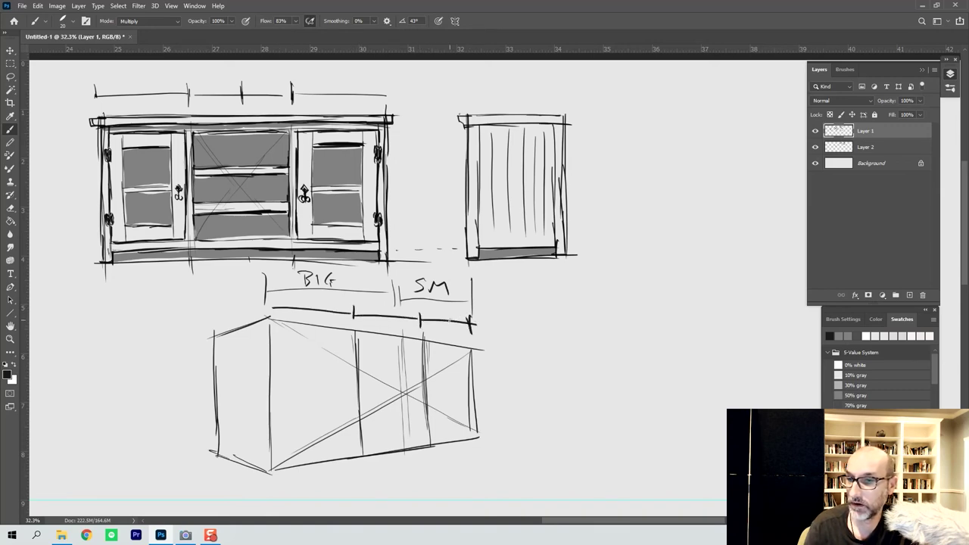
drag(270, 303, 271, 315)
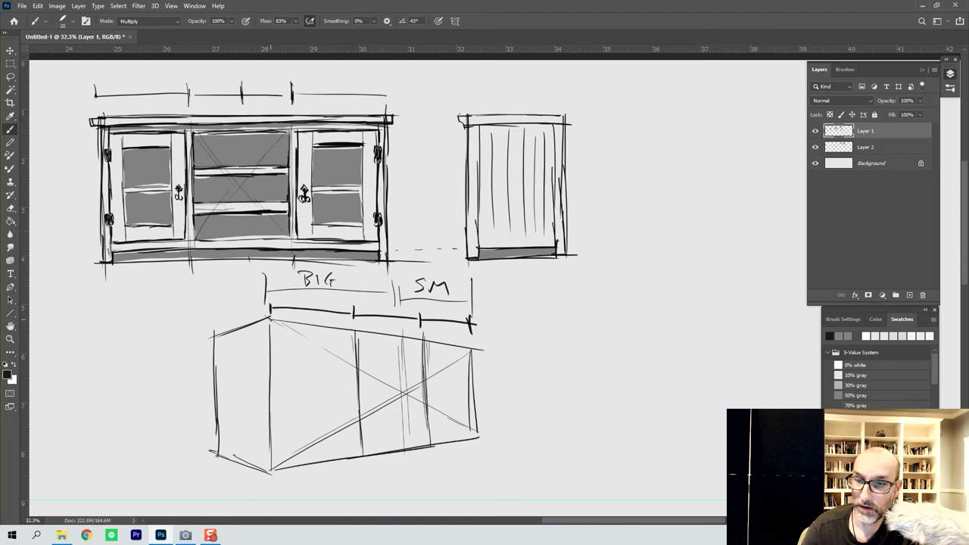
Retrace the box's top, left and right front edges and double its bottom front edge into a base strip.
drag(272, 327, 473, 352)
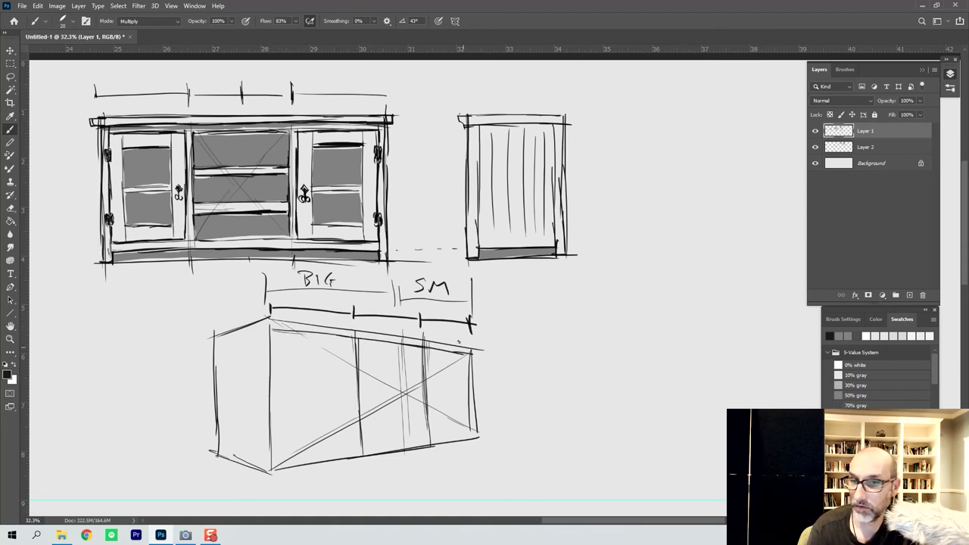
drag(277, 328, 278, 469)
drag(464, 353, 471, 438)
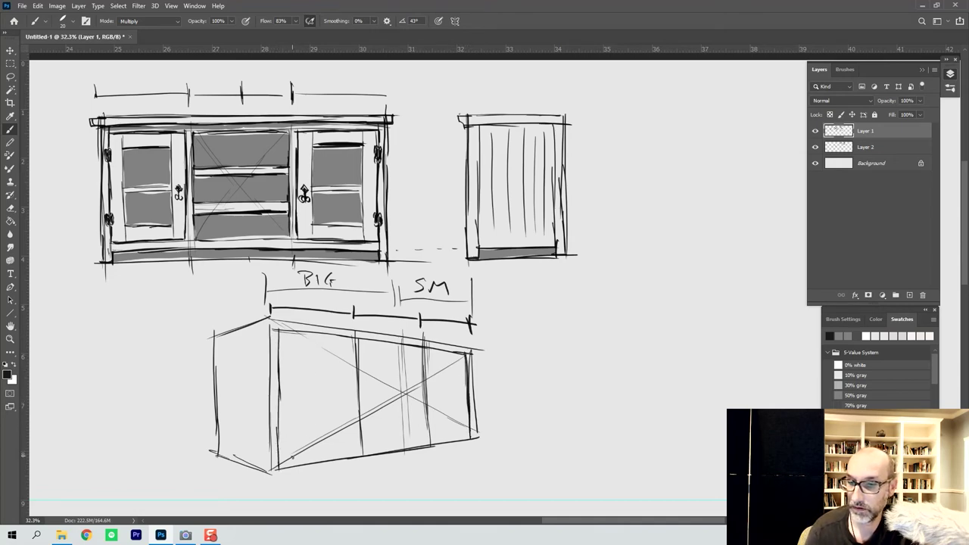
drag(281, 459, 415, 444)
mouse_move(278, 459)
mouse_down()
mouse_move(475, 436)
mouse_move(378, 447)
mouse_up()
drag(477, 425, 478, 441)
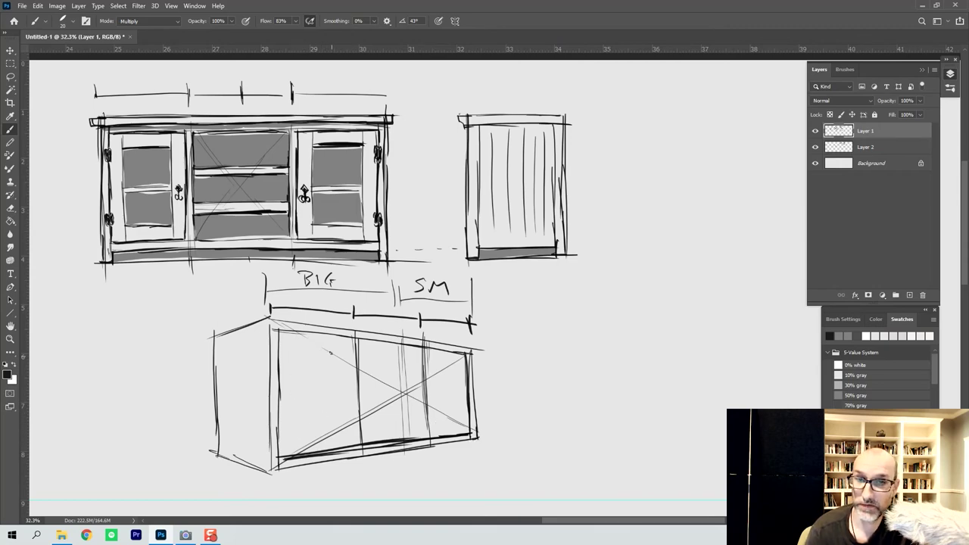
drag(280, 334, 466, 357)
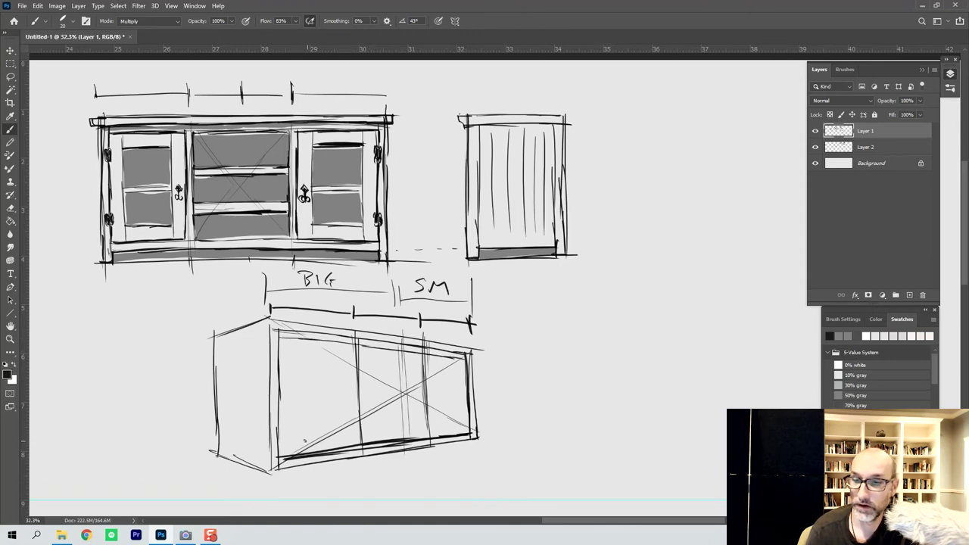
drag(271, 327, 287, 332)
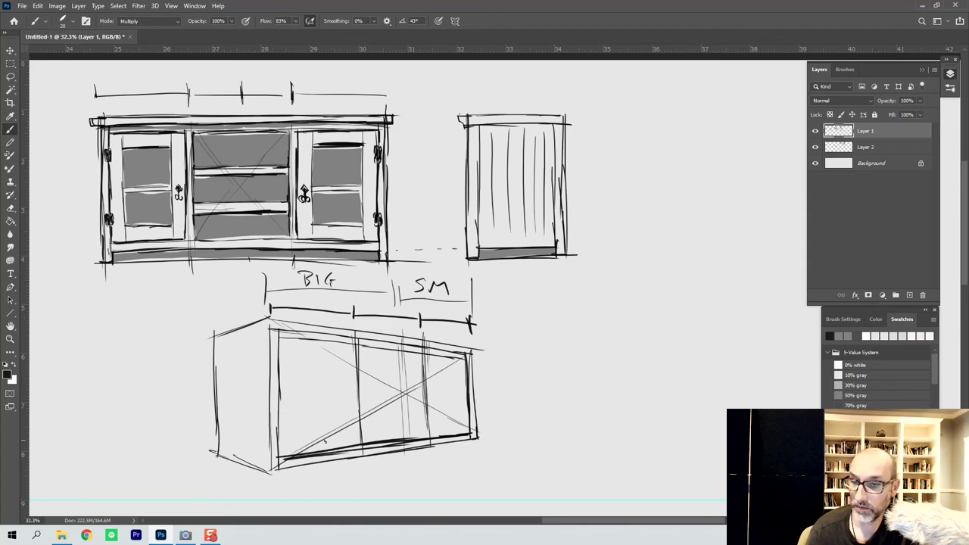
mouse_move(282, 452)
mouse_down()
mouse_move(468, 430)
mouse_move(315, 448)
mouse_up()
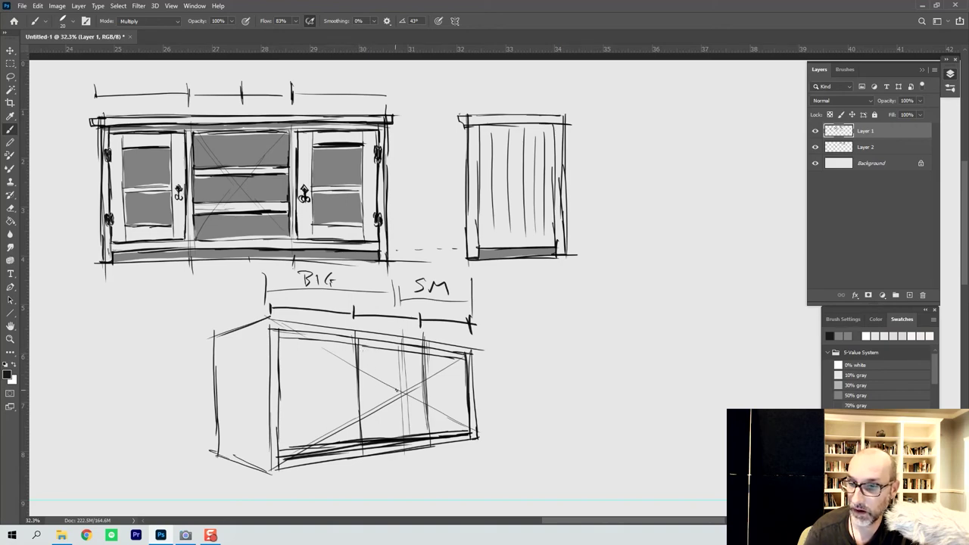
Sketch horizontal drawer lines and the drawer box outline in the centre section.
drag(361, 376, 421, 384)
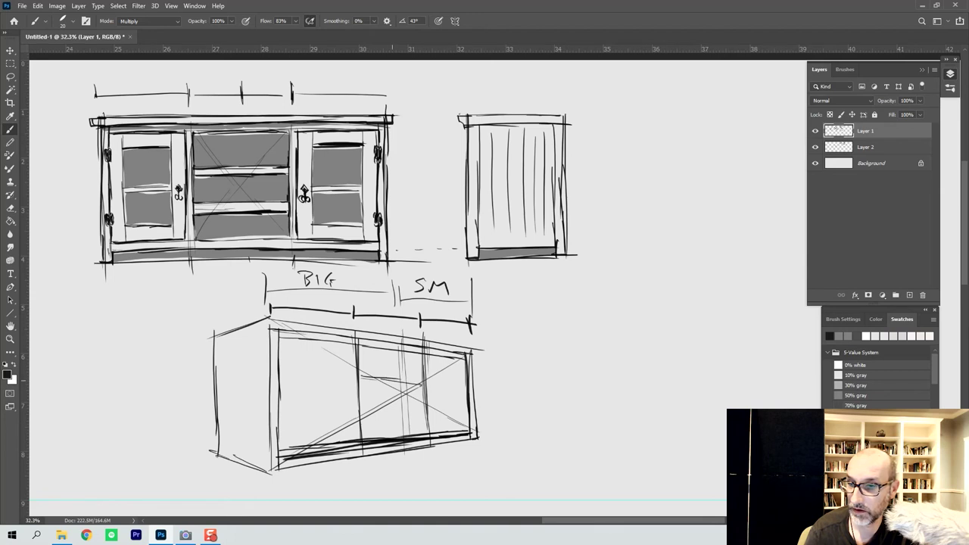
mouse_move(362, 413)
mouse_down()
mouse_move(427, 415)
mouse_move(357, 418)
mouse_up()
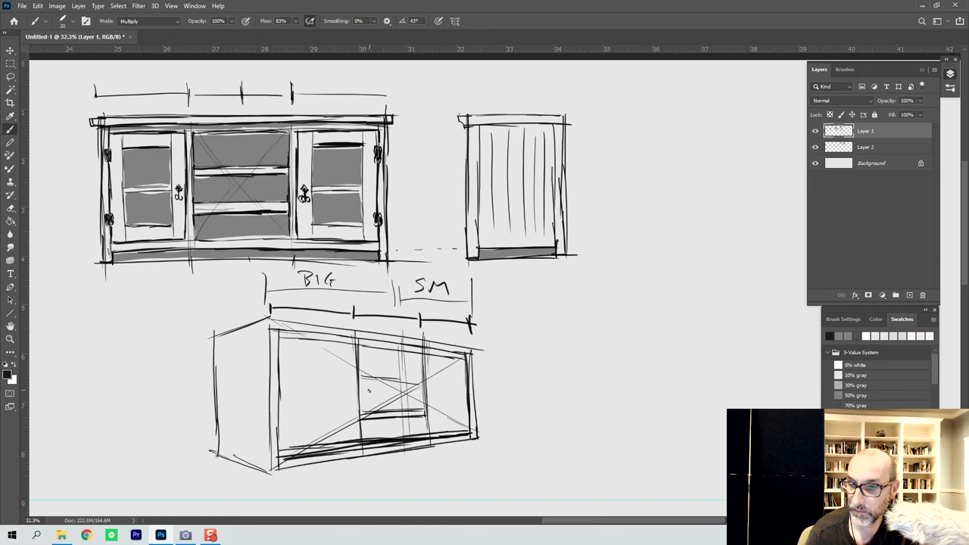
mouse_move(360, 380)
mouse_down()
mouse_move(421, 391)
mouse_move(369, 384)
mouse_move(397, 409)
mouse_move(430, 408)
mouse_move(371, 416)
mouse_move(430, 415)
mouse_move(363, 417)
mouse_move(410, 409)
mouse_move(424, 388)
mouse_move(422, 408)
mouse_move(423, 385)
mouse_move(359, 384)
mouse_up()
drag(359, 388, 361, 412)
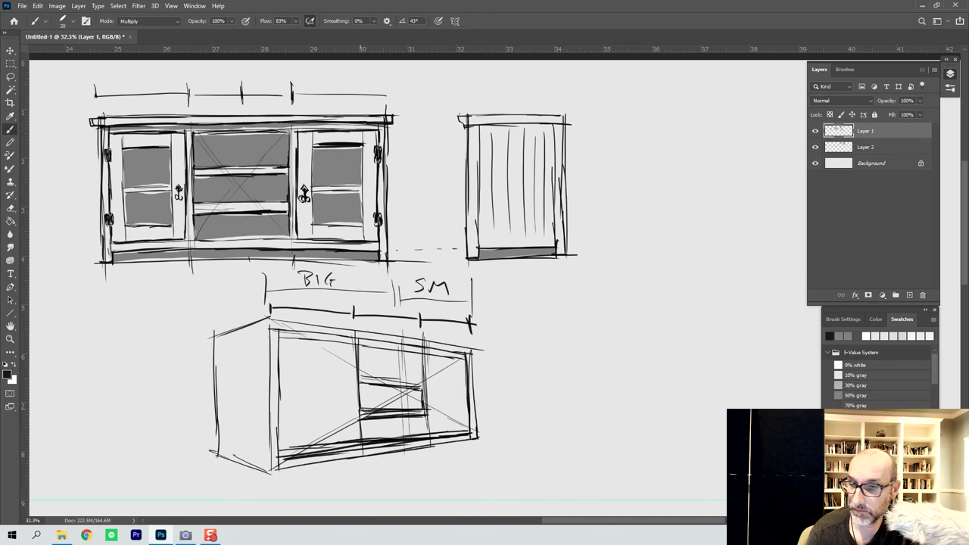
drag(362, 378, 424, 382)
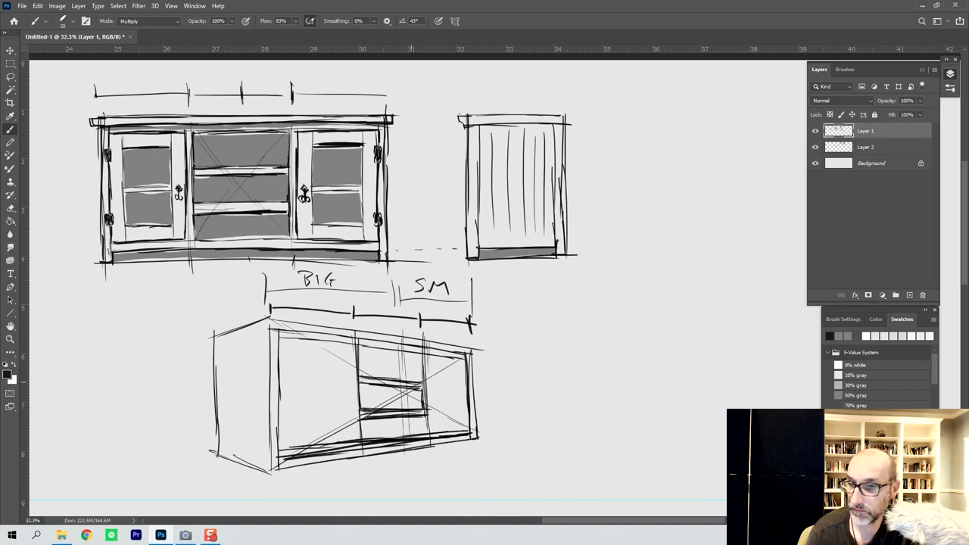
mouse_move(359, 349)
mouse_down()
mouse_move(359, 375)
mouse_move(392, 348)
mouse_move(423, 351)
mouse_move(421, 382)
mouse_up()
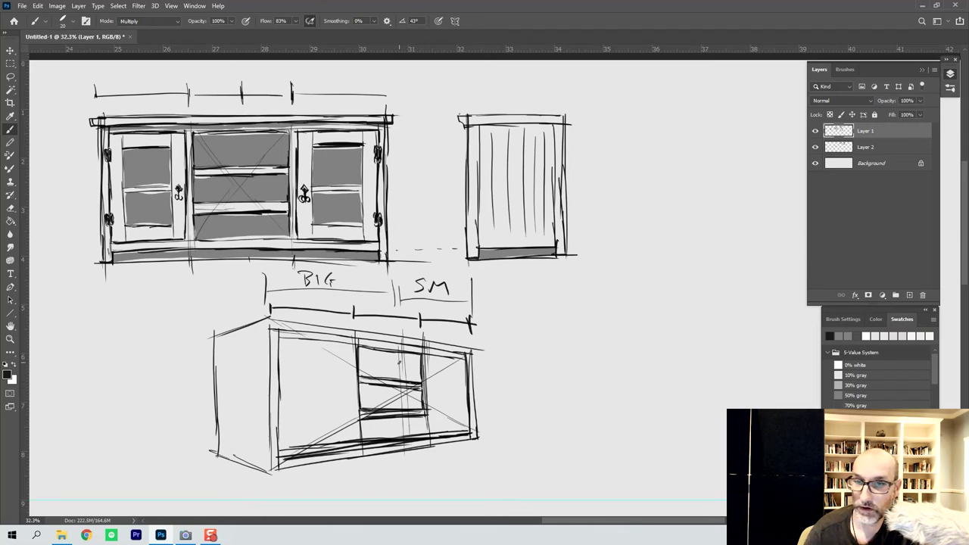
drag(350, 348, 353, 412)
drag(353, 374, 354, 439)
drag(428, 356, 430, 425)
drag(430, 384, 429, 438)
drag(353, 425, 354, 439)
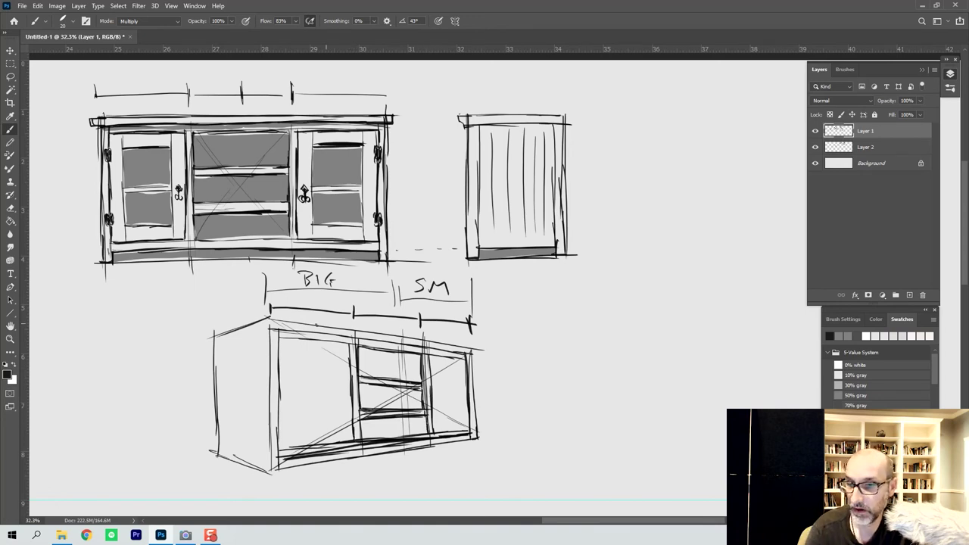
Draw the left door panel's edges and vertical dividers on both sides of the drawers.
drag(292, 341, 295, 427)
drag(294, 390, 297, 442)
mouse_move(337, 342)
mouse_down()
mouse_move(342, 442)
mouse_move(339, 431)
mouse_up()
drag(303, 349, 341, 355)
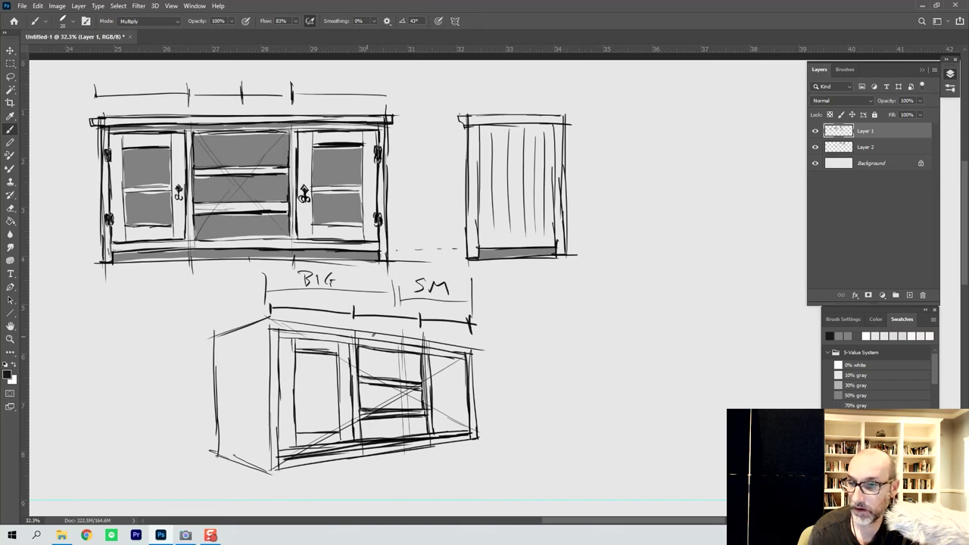
mouse_move(437, 355)
mouse_down()
mouse_move(439, 430)
mouse_move(459, 386)
mouse_move(462, 426)
mouse_move(437, 426)
mouse_move(461, 420)
mouse_up()
Sketch the right door's top edge, upper and lower hinges on both doors, and front-left hinge marks.
drag(460, 365, 434, 365)
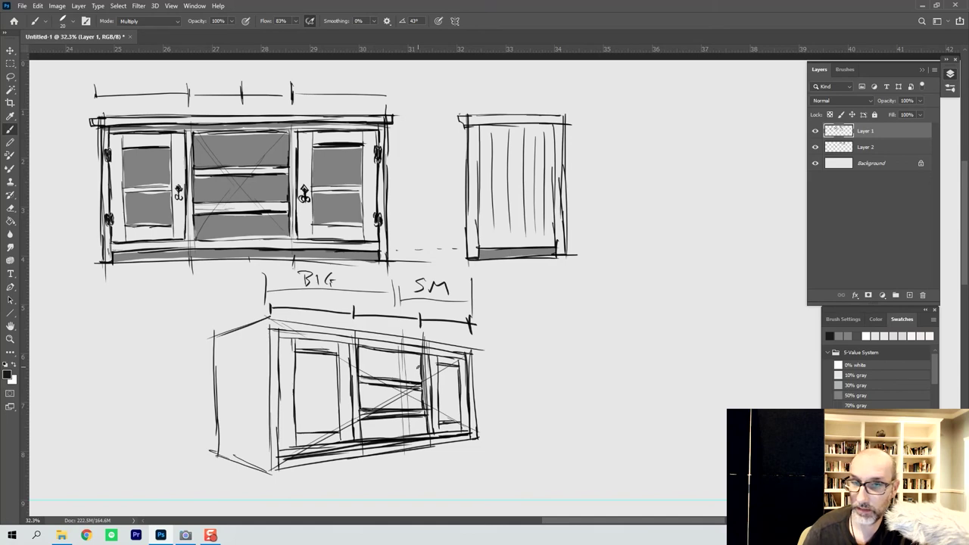
drag(277, 349, 279, 368)
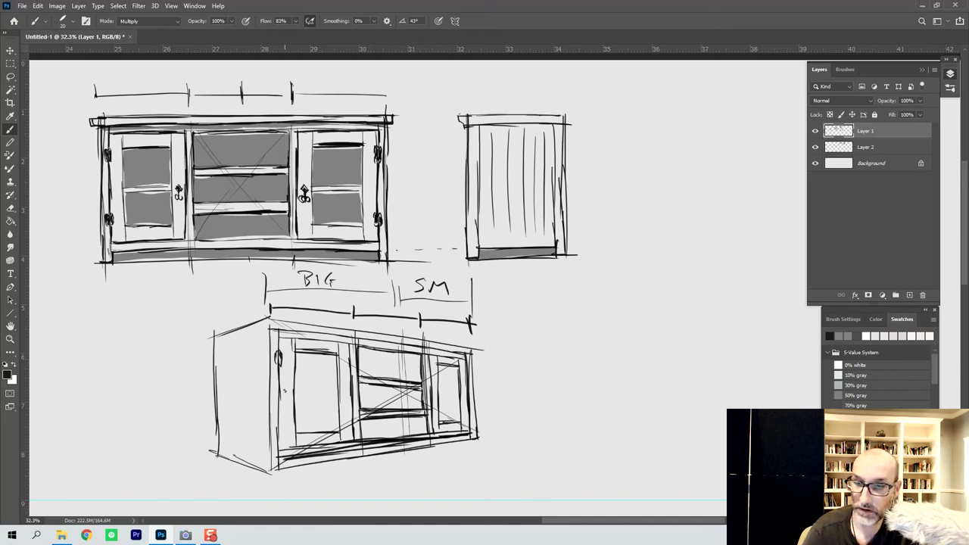
drag(276, 421, 281, 437)
drag(466, 365, 469, 378)
drag(465, 413, 468, 424)
drag(466, 412, 474, 419)
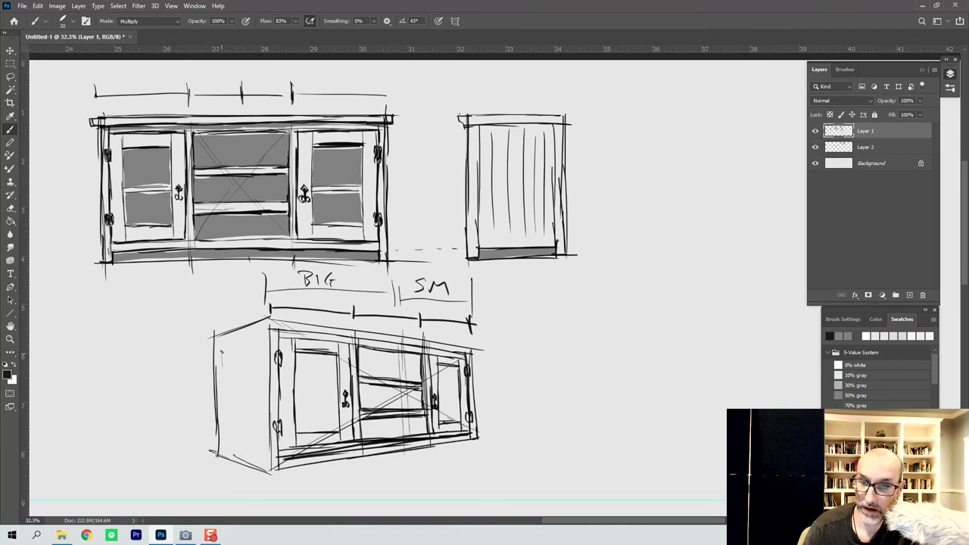
mouse_move(222, 374)
mouse_down()
mouse_move(222, 349)
mouse_move(269, 327)
mouse_up()
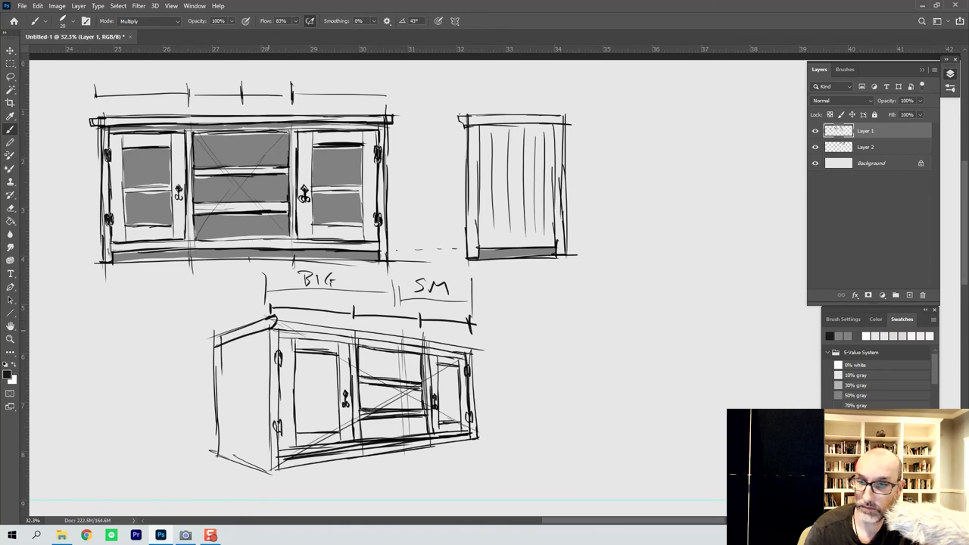
Redraw the cabinet's full top overhang edge.
drag(277, 319, 360, 332)
drag(303, 322, 472, 348)
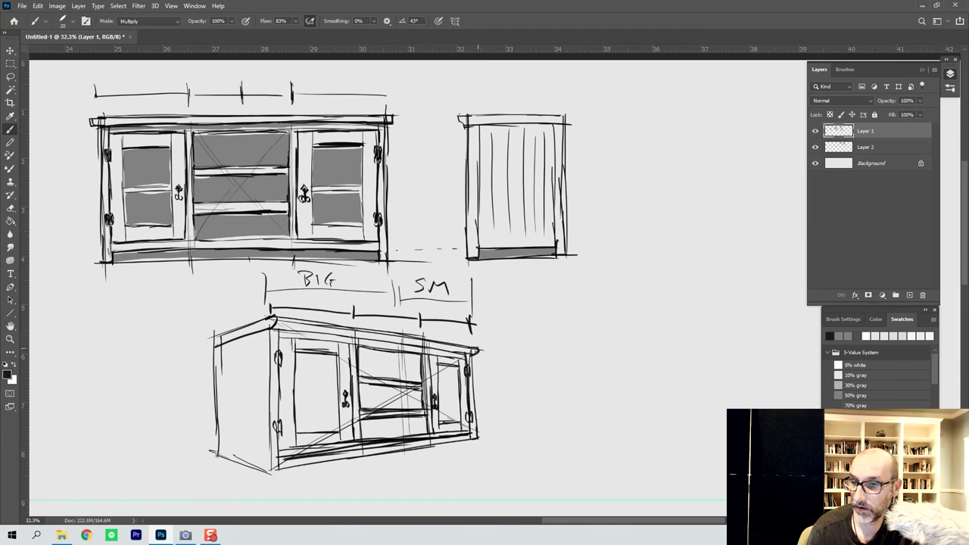
drag(279, 322, 480, 351)
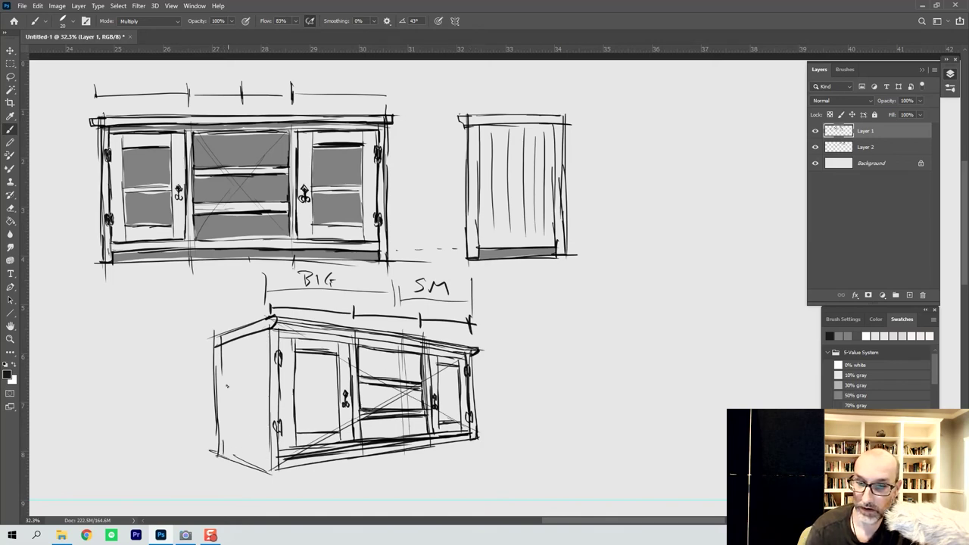
Thicken the cabinet's left side and front-left vertical edges and mark the bottom-left corner.
drag(222, 383, 225, 456)
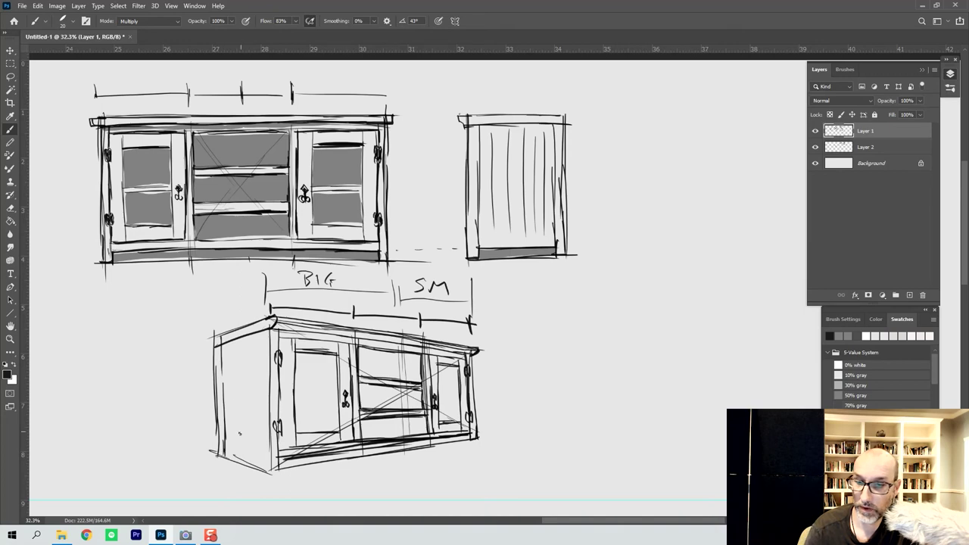
drag(265, 424, 264, 471)
drag(265, 385, 262, 437)
drag(263, 332, 259, 404)
drag(262, 349, 259, 404)
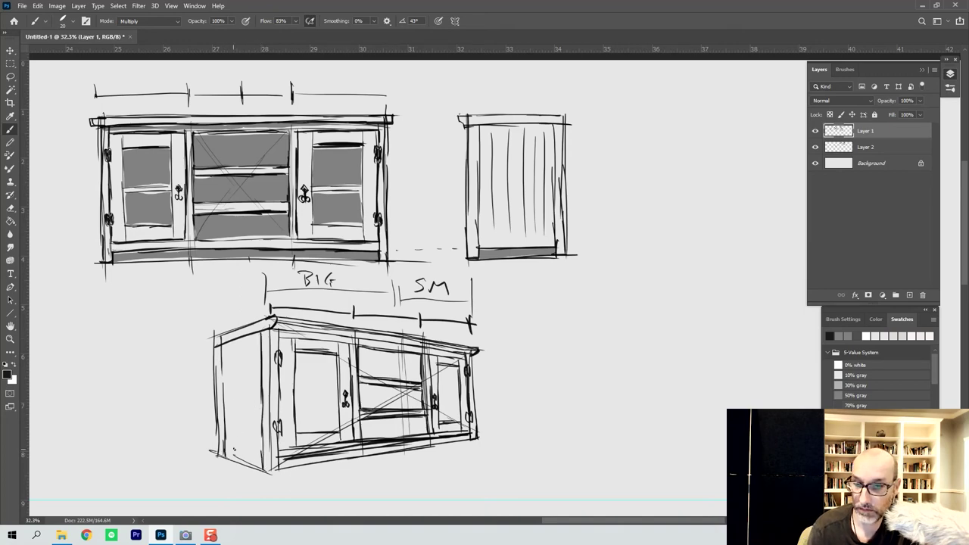
drag(226, 446, 259, 455)
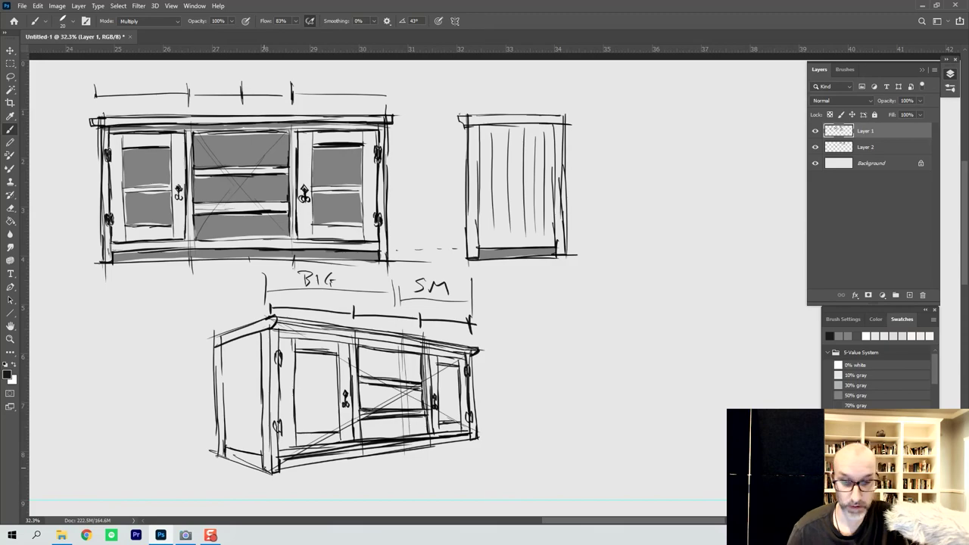
Zoom into the lower cabinet and redraw its lower rail and right-section shelf line.
key(z)
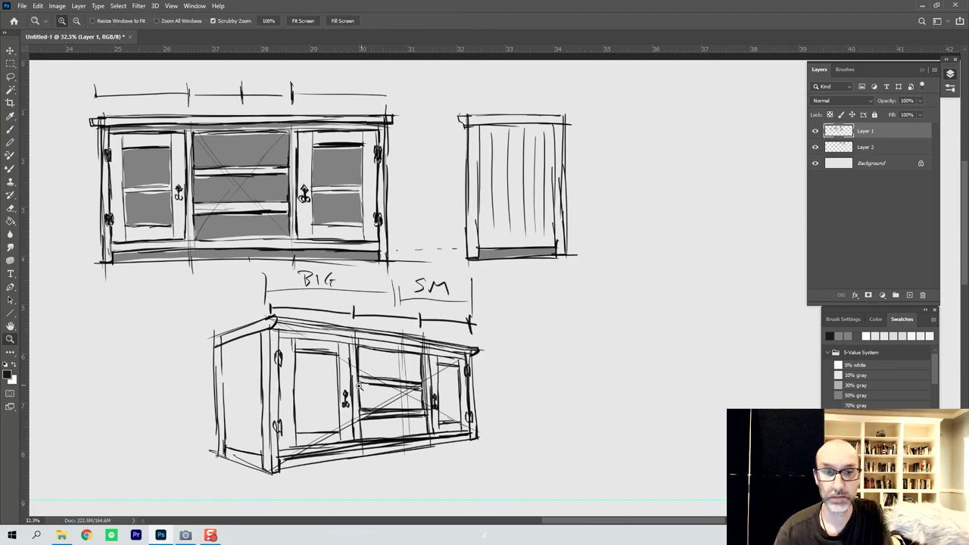
mouse_move(315, 396)
mouse_down()
mouse_move(354, 394)
mouse_move(353, 342)
mouse_move(374, 265)
mouse_move(383, 288)
mouse_up()
drag(443, 330, 445, 337)
key(b)
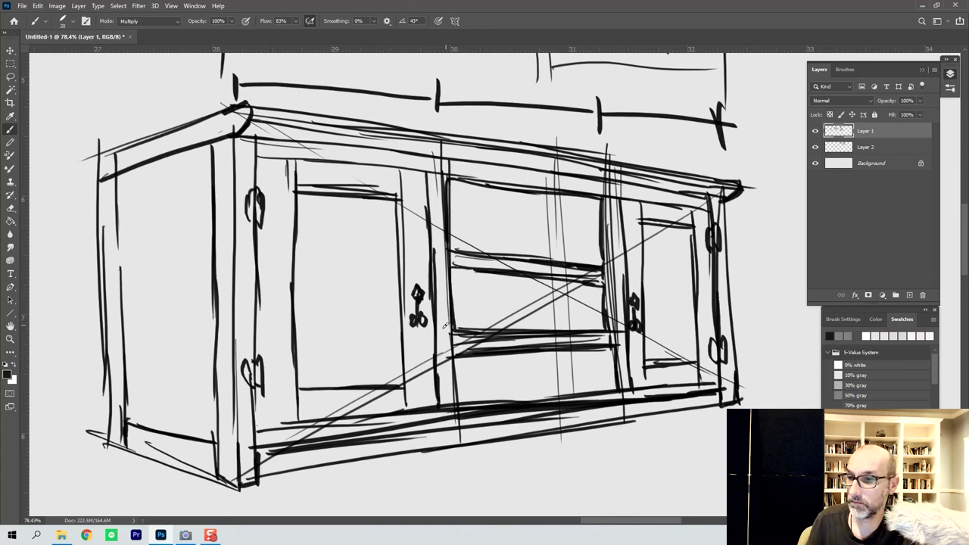
drag(615, 388, 518, 377)
drag(584, 387, 562, 382)
drag(505, 372, 539, 379)
drag(606, 325, 530, 325)
Redraw the centre opening's top and bottom edges and its inner vertical lines.
drag(602, 199, 510, 212)
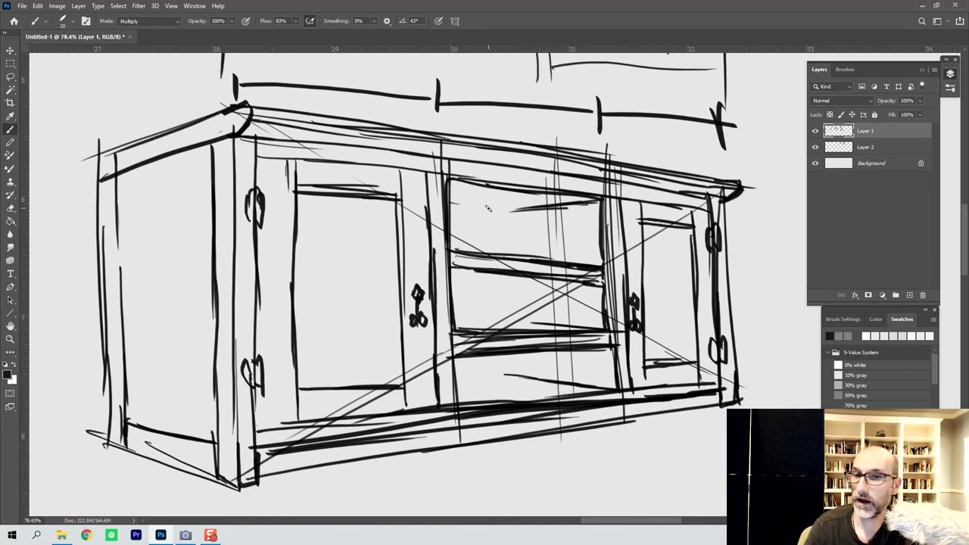
mouse_move(471, 207)
mouse_down()
mouse_move(452, 203)
mouse_move(513, 213)
mouse_move(447, 199)
mouse_up()
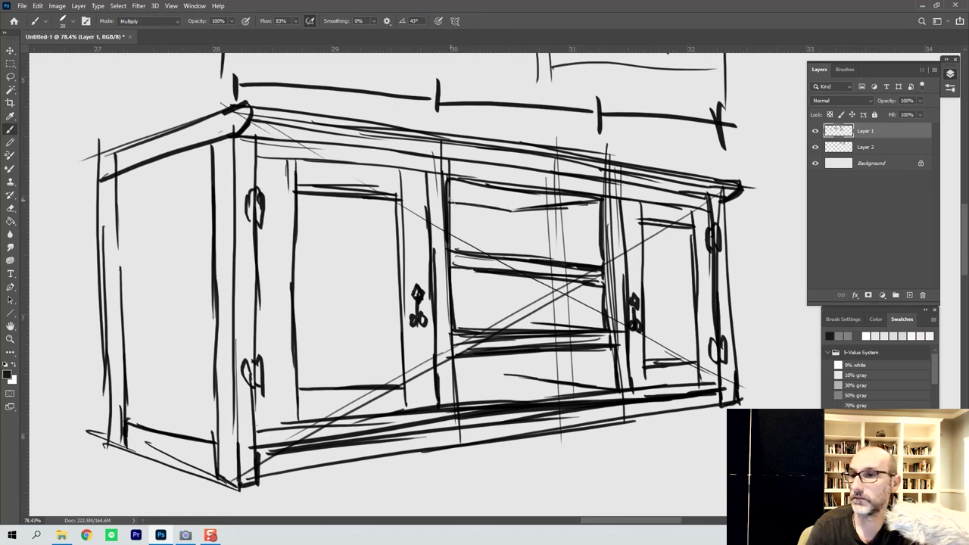
drag(513, 212, 515, 234)
drag(512, 279, 517, 327)
mouse_move(522, 362)
mouse_down()
mouse_move(523, 378)
mouse_move(448, 378)
mouse_move(524, 374)
mouse_up()
mouse_move(517, 318)
mouse_down()
mouse_move(448, 320)
mouse_move(508, 324)
mouse_up()
drag(522, 377, 396, 381)
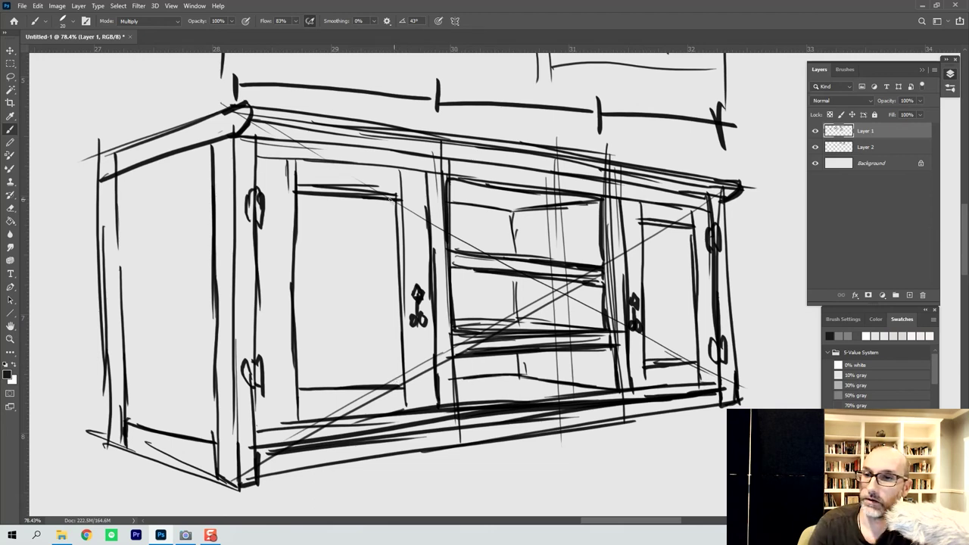
Redraw the door panel edges, darken the right door's outer edge, and add a bottom-left leg.
drag(389, 200, 399, 381)
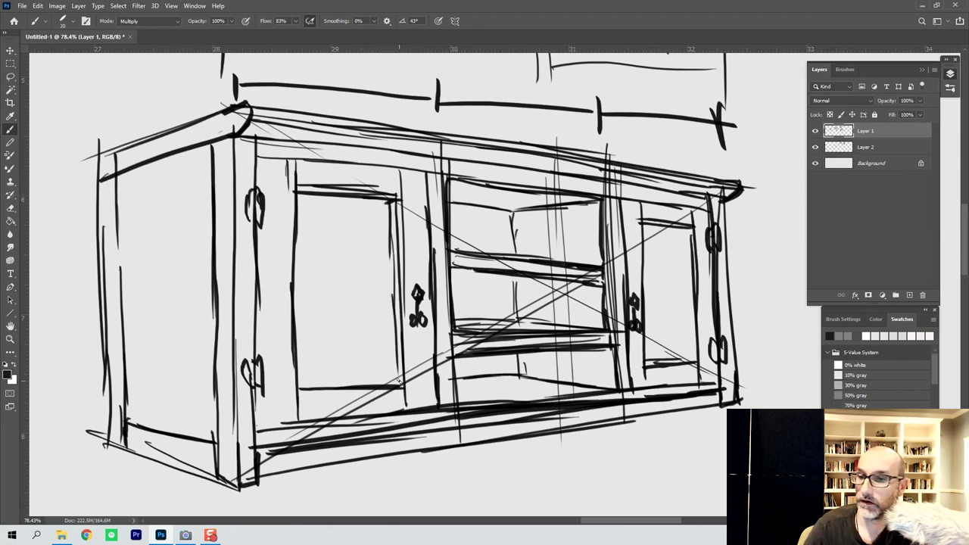
drag(300, 386, 401, 381)
drag(311, 197, 387, 199)
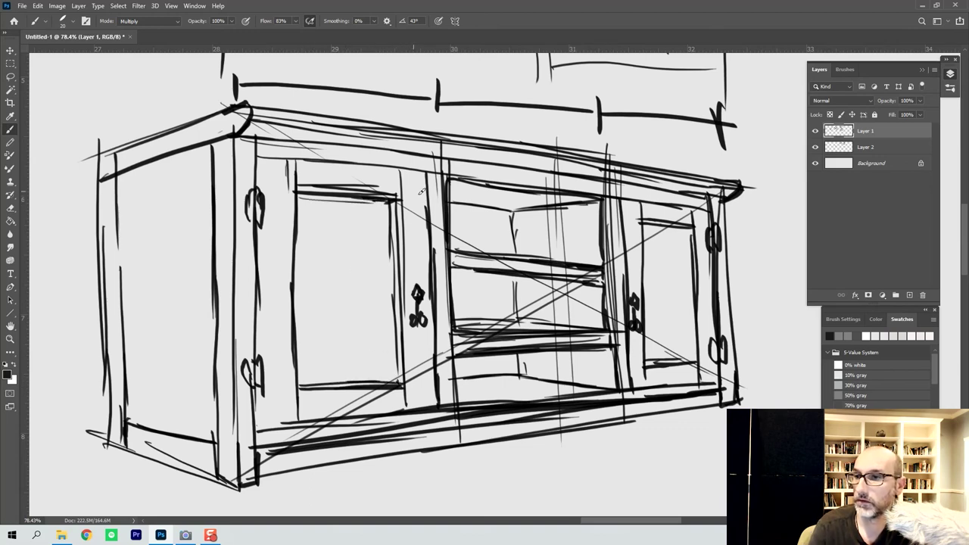
mouse_move(645, 224)
mouse_down()
mouse_move(696, 229)
mouse_move(691, 265)
mouse_up()
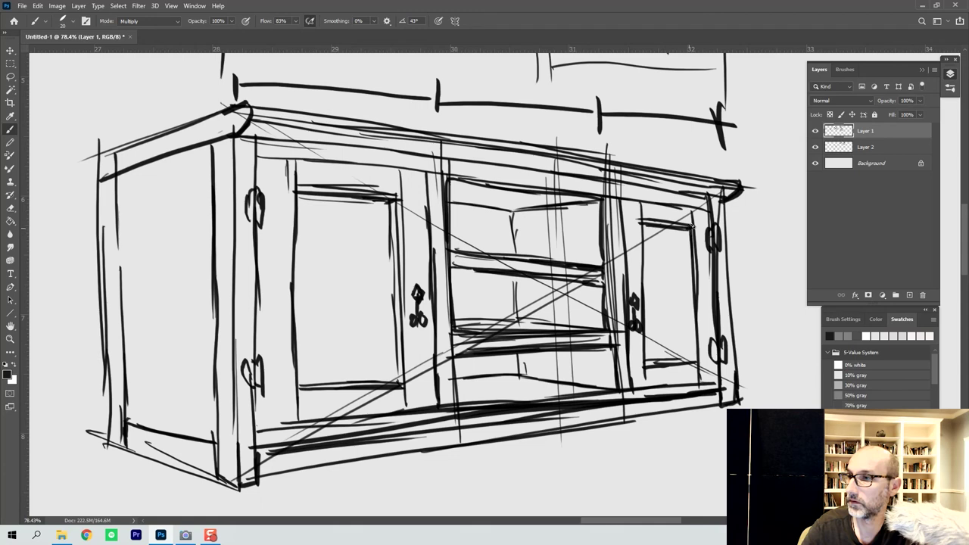
drag(696, 339, 698, 371)
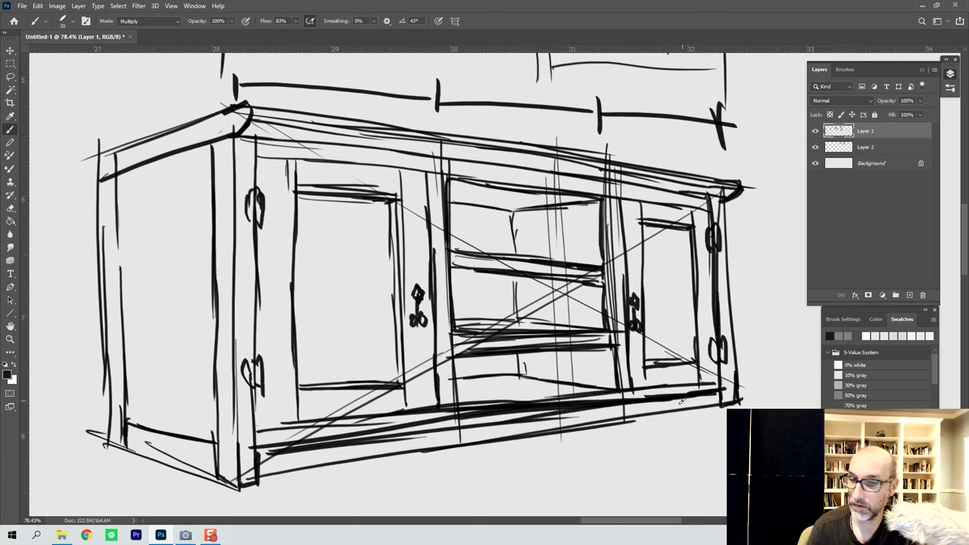
mouse_move(135, 422)
mouse_down()
mouse_move(135, 450)
mouse_move(112, 435)
mouse_up()
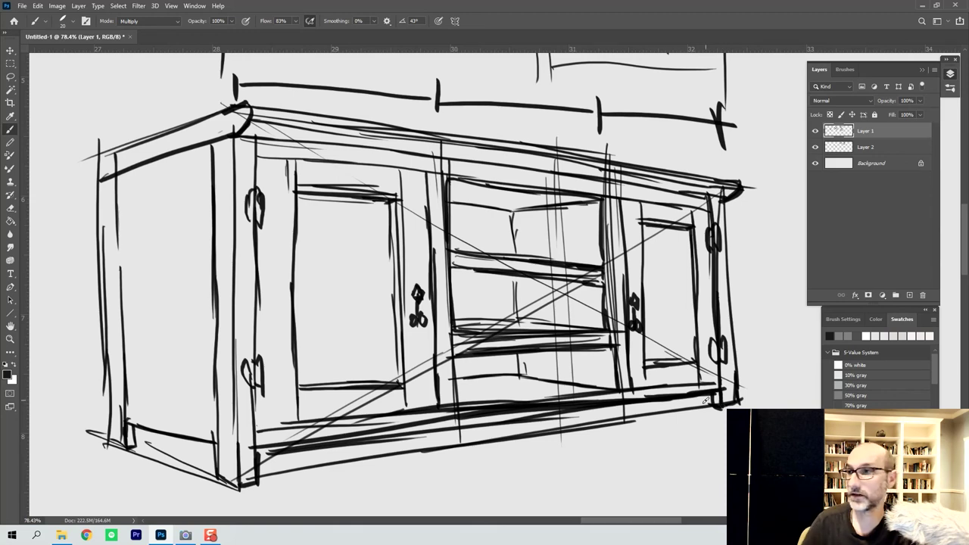
On Layer 1, draw a horizontal rail and vertical divider across the left door.
click(852, 149)
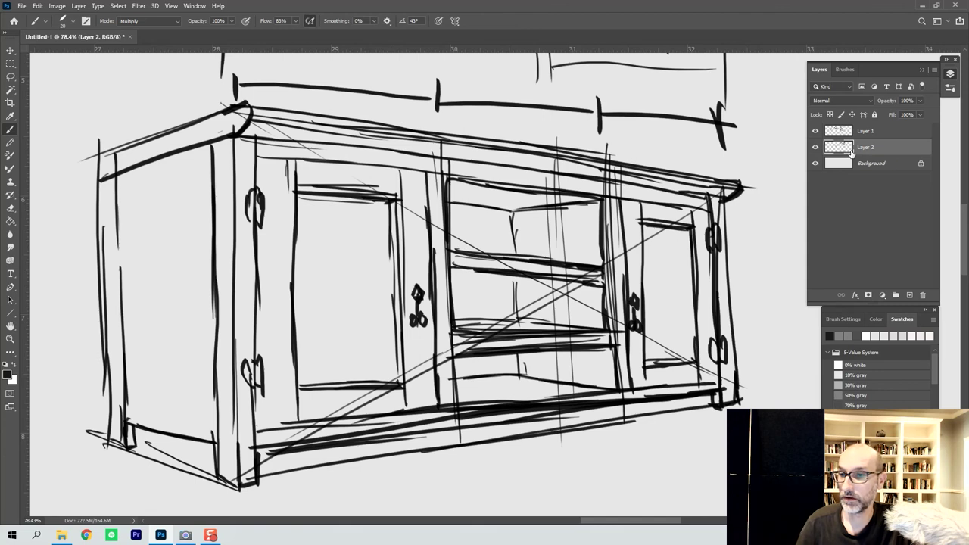
click(838, 130)
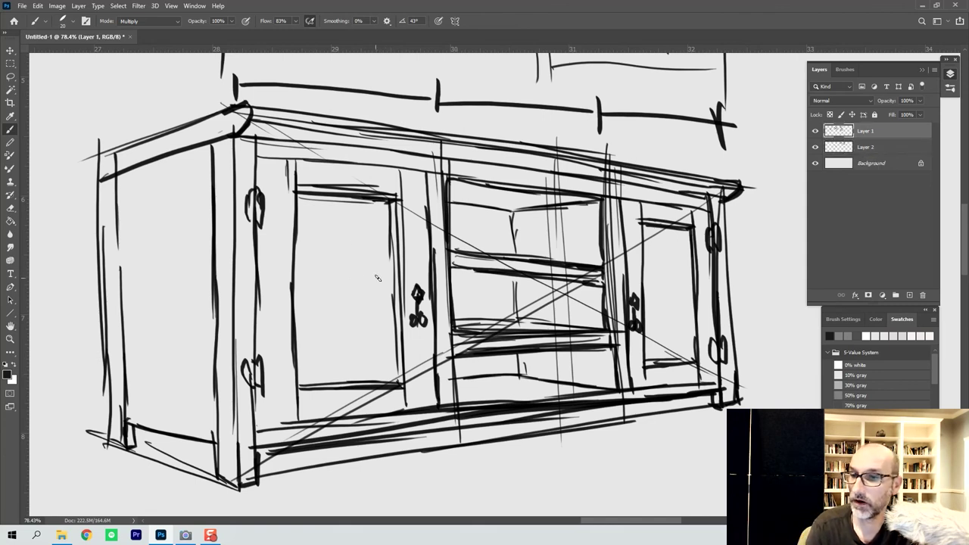
drag(296, 283, 381, 284)
mouse_move(298, 281)
mouse_down()
mouse_move(397, 287)
mouse_move(297, 292)
mouse_move(394, 293)
mouse_up()
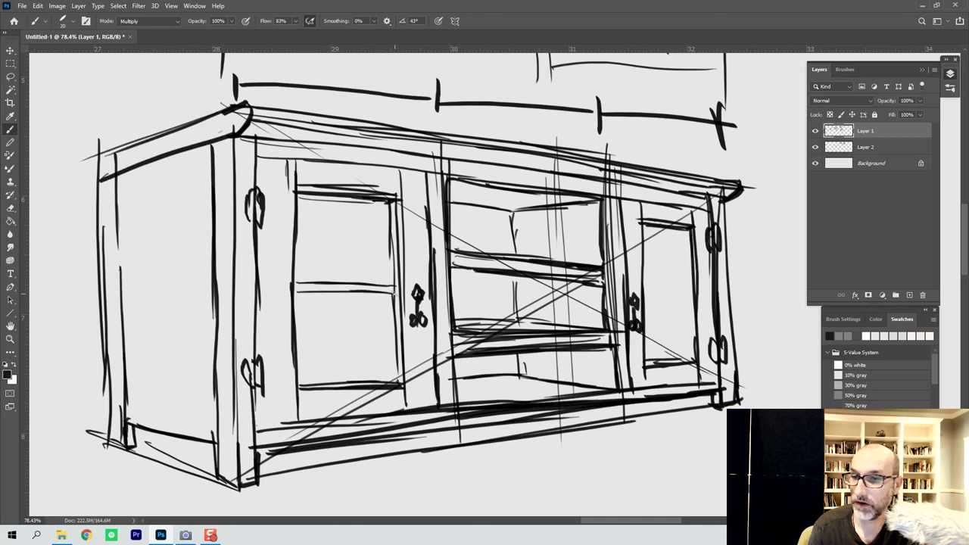
mouse_move(396, 294)
mouse_down()
mouse_move(333, 297)
mouse_move(323, 310)
mouse_move(320, 378)
mouse_up()
drag(328, 333, 330, 380)
drag(294, 298, 324, 298)
Add a horizontal rail and vertical divider to the right door, strengthening the left rail.
mouse_move(644, 293)
mouse_down()
mouse_move(691, 297)
mouse_move(642, 302)
mouse_move(701, 308)
mouse_move(669, 312)
mouse_move(695, 309)
mouse_up()
drag(384, 297, 341, 302)
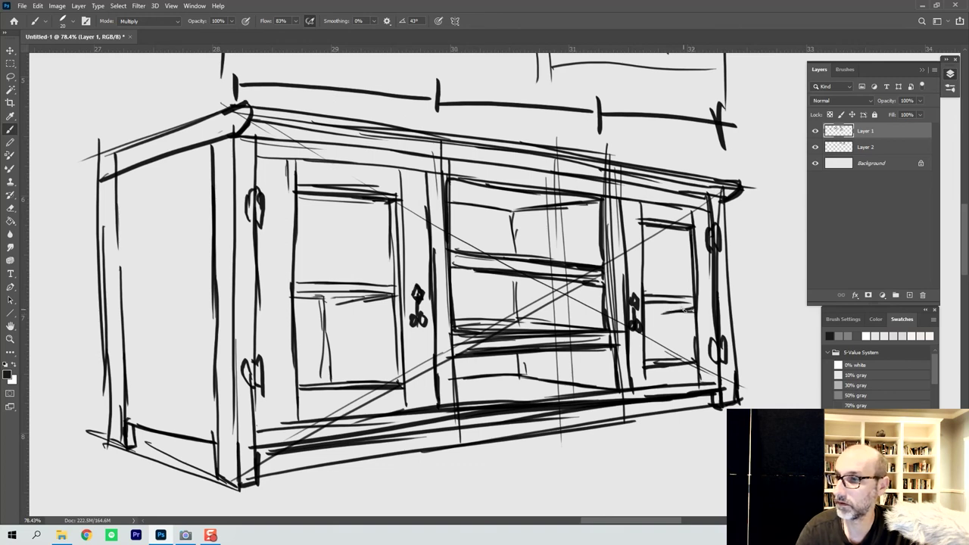
mouse_move(655, 311)
mouse_down()
mouse_move(650, 357)
mouse_move(652, 331)
mouse_up()
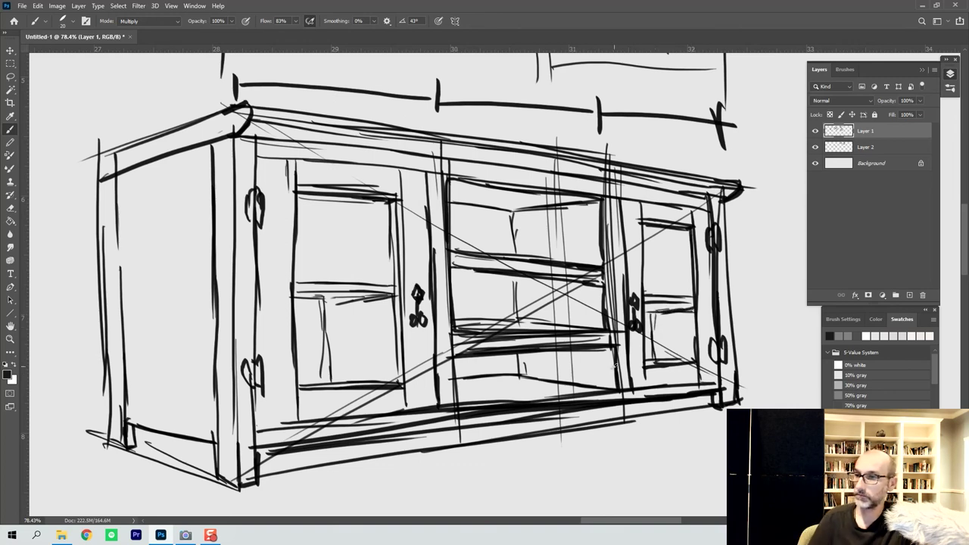
click(850, 145)
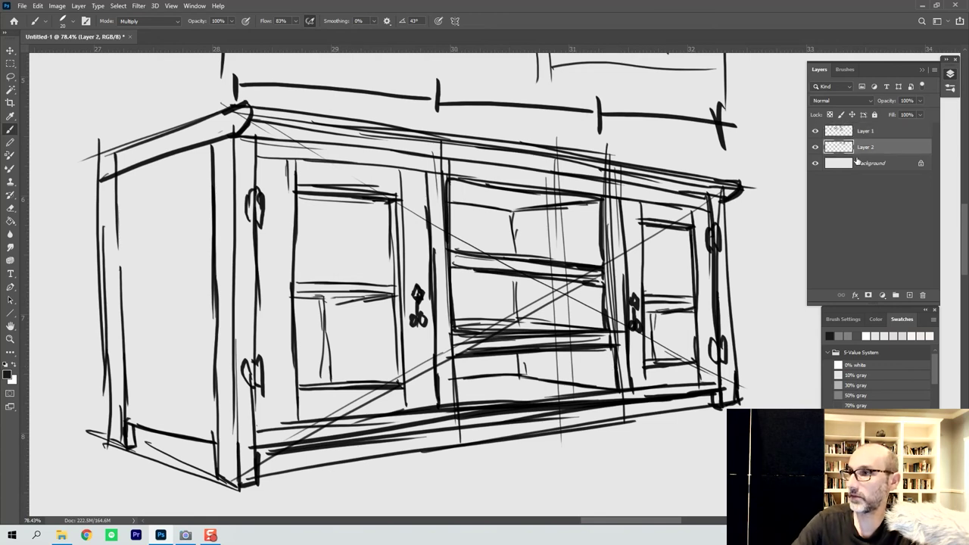
Pick 50% gray and fill the lasso-selected left side of the cabinet.
click(849, 396)
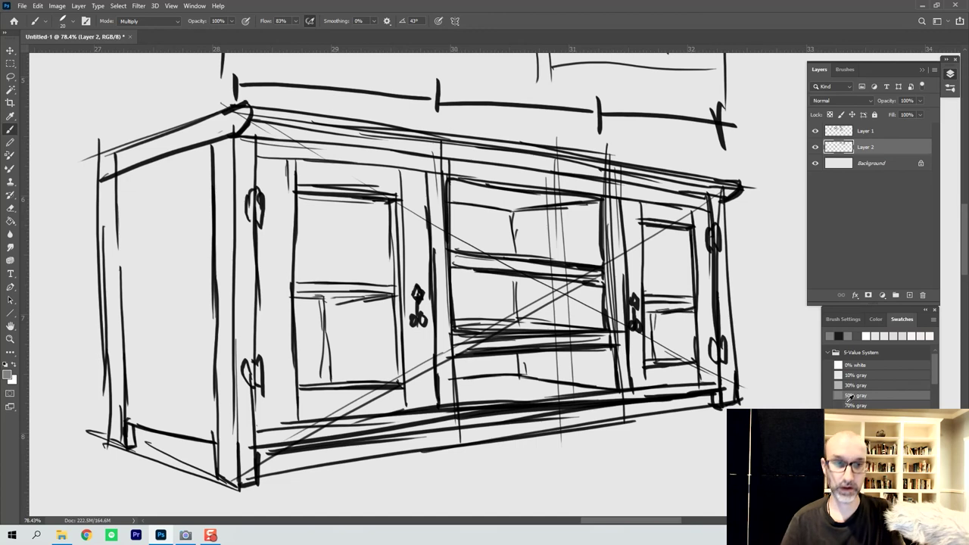
key(l)
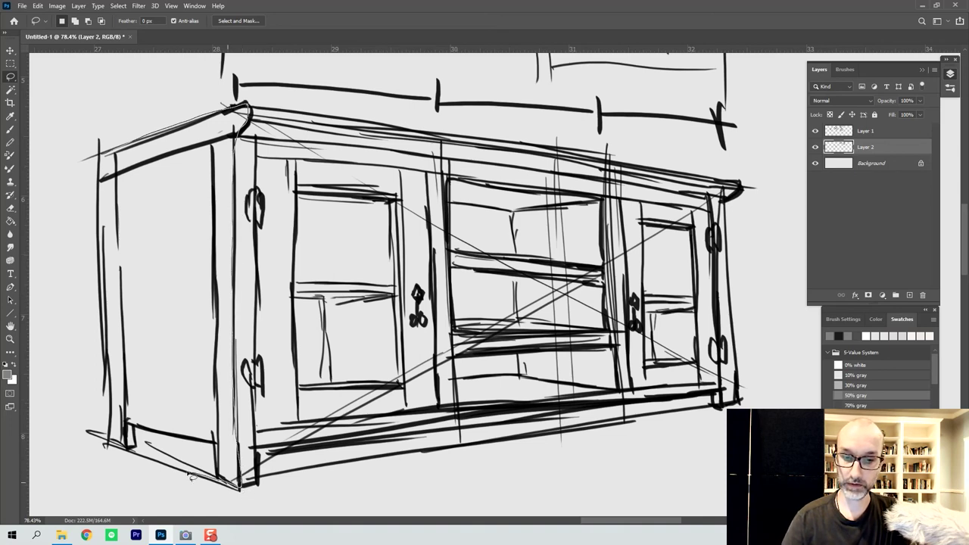
mouse_move(127, 448)
mouse_down()
mouse_move(111, 421)
mouse_move(106, 153)
mouse_up()
key(g)
click(170, 290)
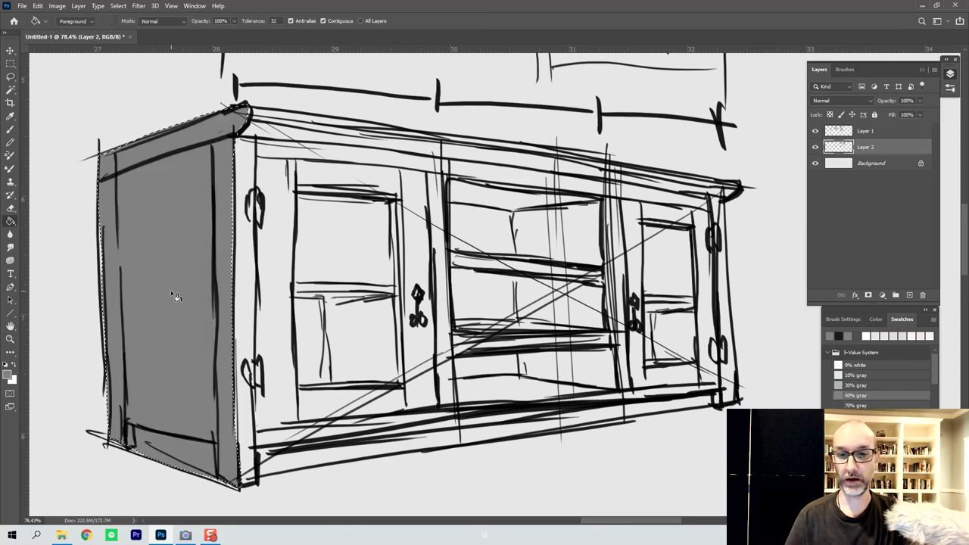
key(l)
key(ctrl+d)
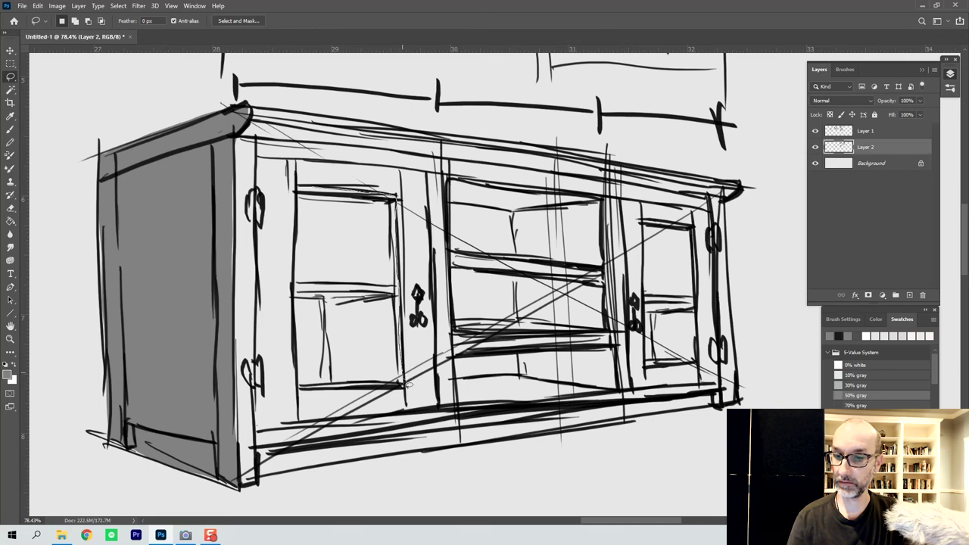
Fill the left door's glass panel and the middle section's upper panel with gray.
mouse_move(409, 395)
mouse_down()
mouse_move(302, 389)
mouse_move(299, 188)
mouse_up()
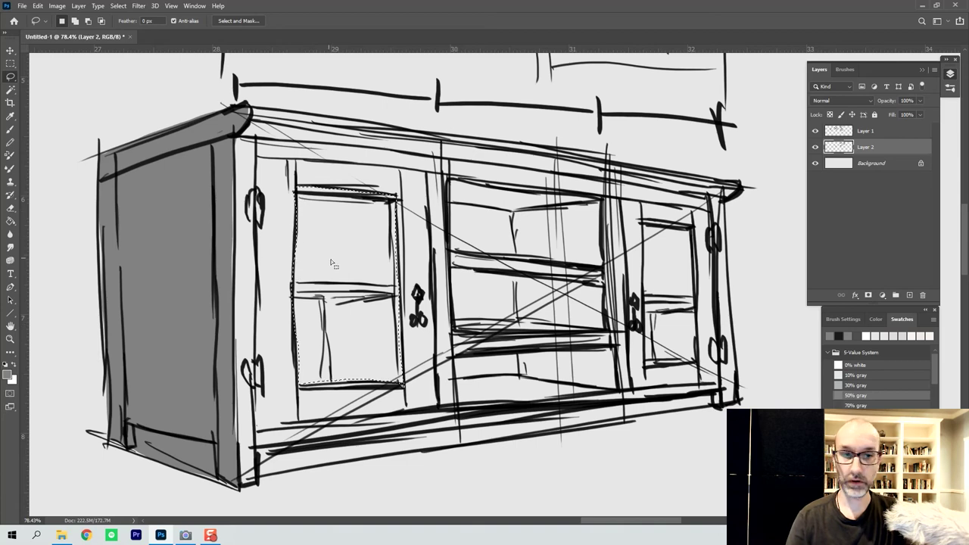
key(g)
click(347, 266)
key(l)
key(ctrl+d)
mouse_move(449, 180)
mouse_down()
mouse_move(606, 203)
mouse_move(567, 261)
mouse_move(497, 261)
mouse_move(454, 255)
mouse_move(449, 181)
mouse_up()
key(g)
click(542, 240)
key(ctrl+d)
key(l)
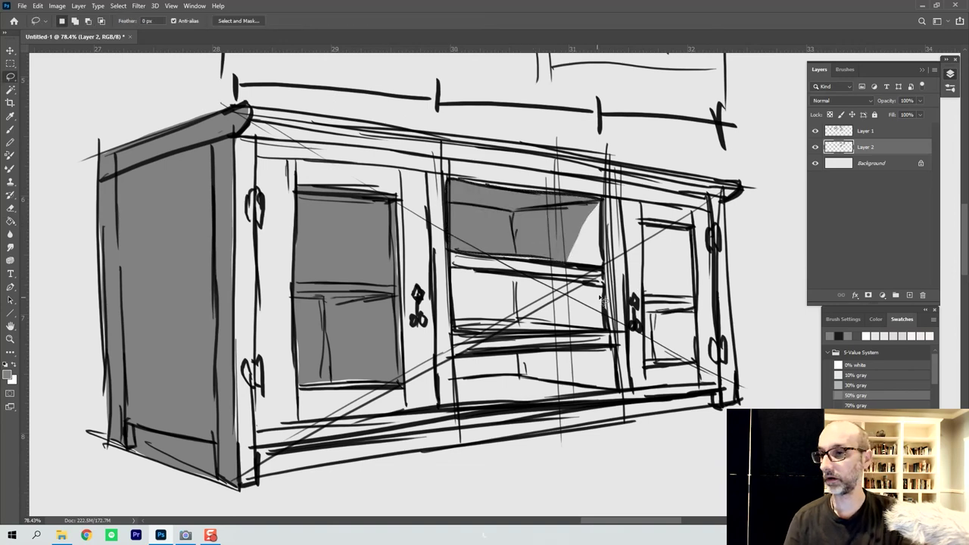
Fill the lower middle compartment and the middle section's lower shelf area with gray.
mouse_move(470, 274)
mouse_down()
mouse_move(603, 287)
mouse_move(594, 334)
mouse_move(468, 329)
mouse_move(455, 321)
mouse_move(452, 271)
mouse_up()
key(b)
mouse_move(458, 314)
mouse_down()
mouse_move(567, 316)
mouse_move(594, 303)
mouse_up()
key(l)
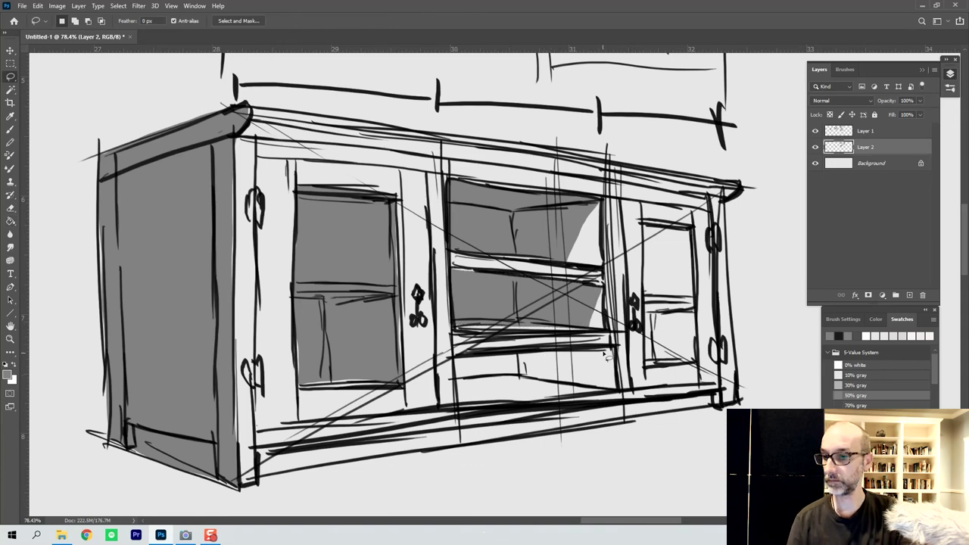
mouse_move(616, 356)
mouse_down()
mouse_move(598, 389)
mouse_move(458, 396)
mouse_move(456, 356)
mouse_move(617, 354)
mouse_up()
key(g)
click(553, 376)
key(l)
key(ctrl+d)
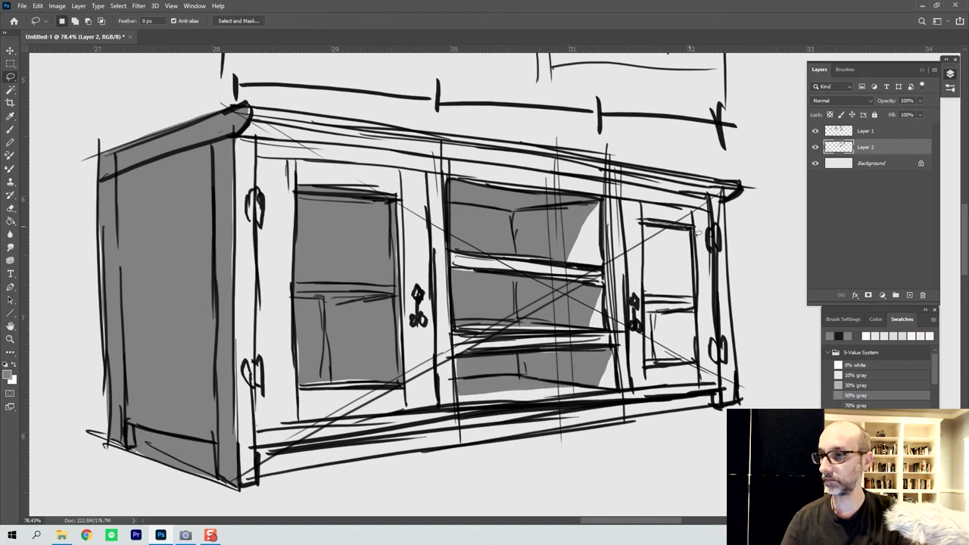
Fill the lasso-selected right door glass panel with gray.
mouse_move(702, 363)
mouse_down()
mouse_move(648, 364)
mouse_move(642, 242)
mouse_move(693, 225)
mouse_up()
key(g)
click(665, 278)
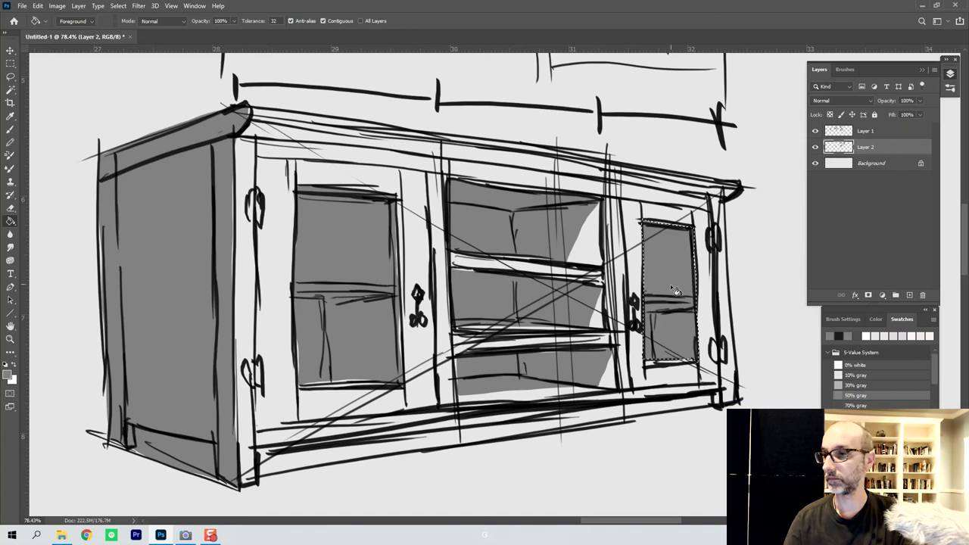
Select the cabinet's top band and fill it with gray.
key(l)
key(ctrl+d)
mouse_move(257, 121)
mouse_down()
mouse_move(241, 143)
mouse_move(612, 183)
mouse_move(713, 204)
mouse_move(733, 206)
mouse_move(738, 194)
mouse_move(239, 119)
mouse_up()
key(alt+BackSpace)
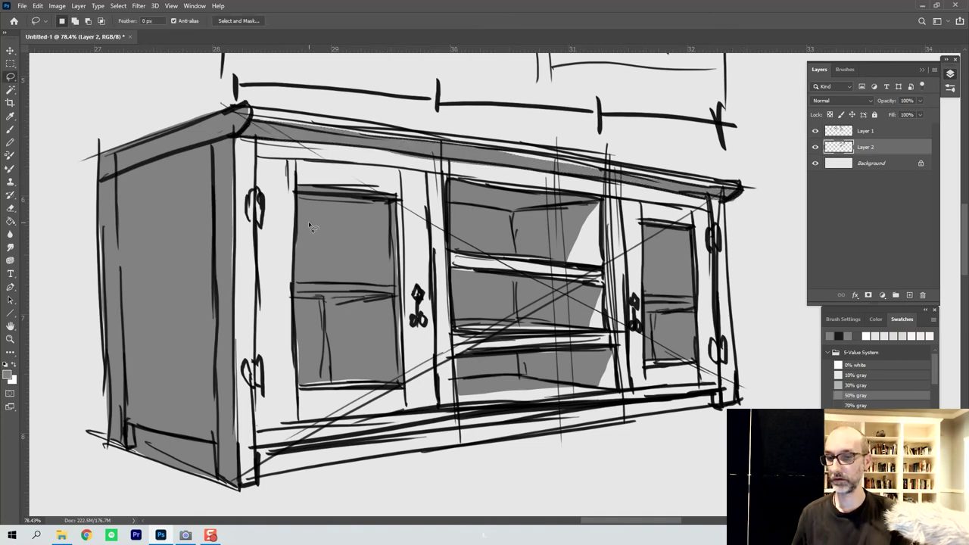
Fill the strip along the cabinet's bottom edge with gray, deselect, and zoom out.
mouse_move(271, 480)
mouse_down()
mouse_move(723, 402)
mouse_move(449, 424)
mouse_move(257, 454)
mouse_up()
key(g)
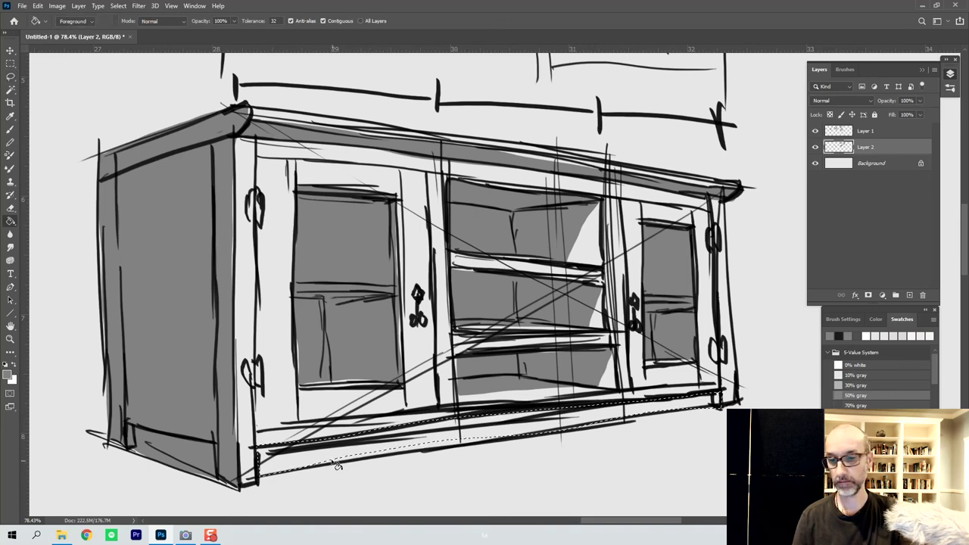
click(337, 461)
key(b)
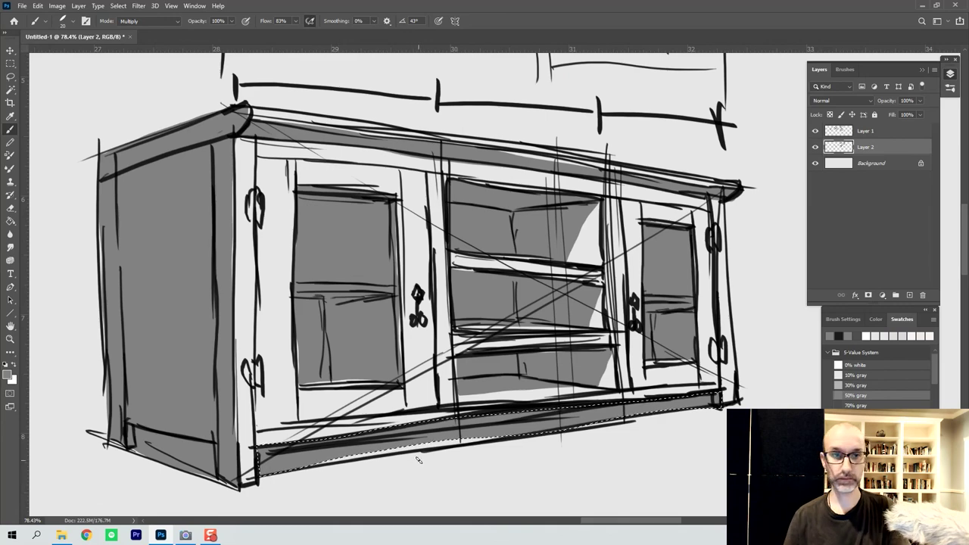
key(l)
key(ctrl+d)
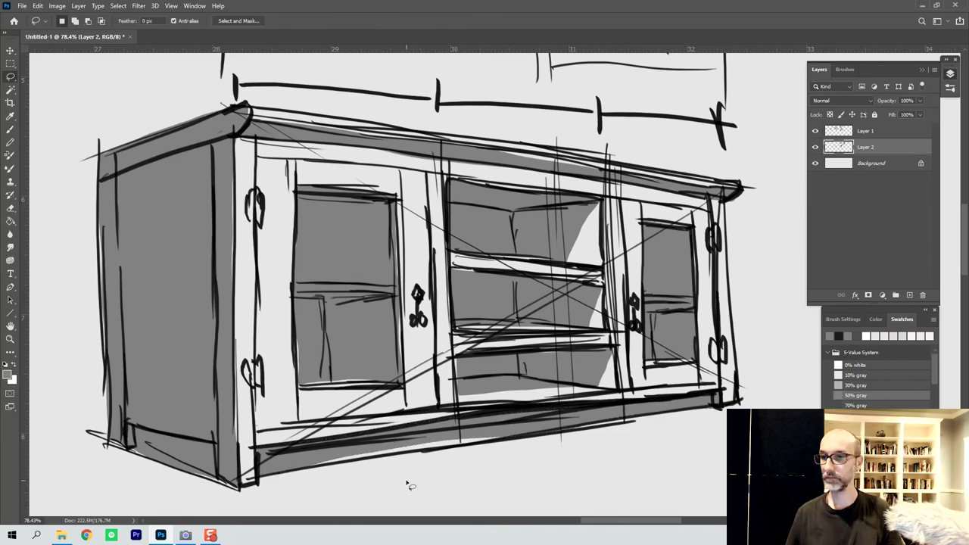
key(z)
drag(558, 357, 517, 359)
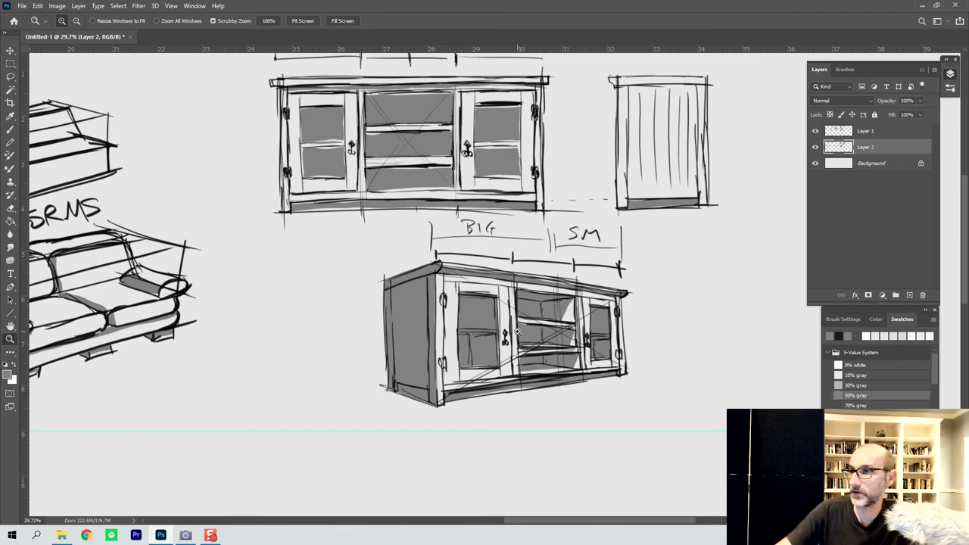
On Layer 1 in the dark colour, draw a vertical divider in each side window.
click(844, 133)
key(b)
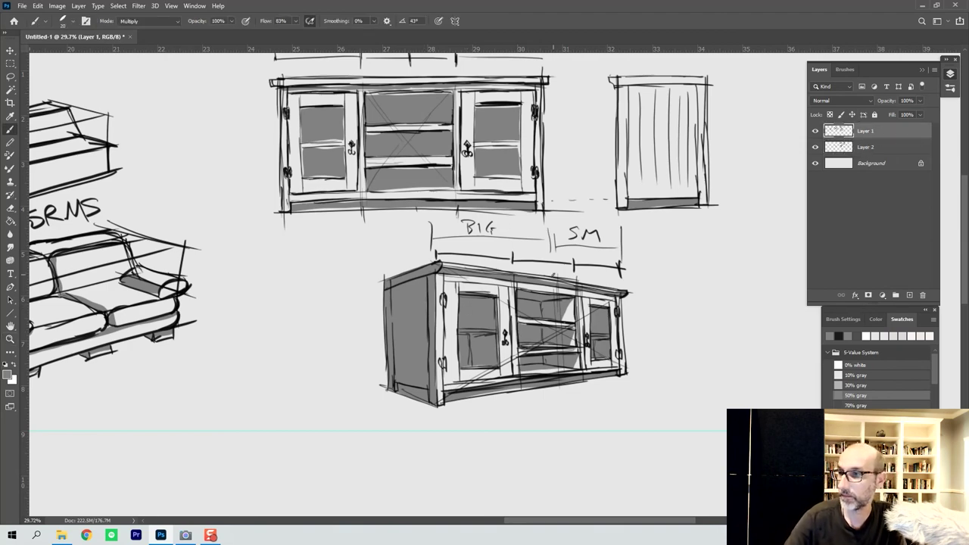
click(857, 405)
drag(468, 298, 467, 328)
drag(593, 306, 593, 324)
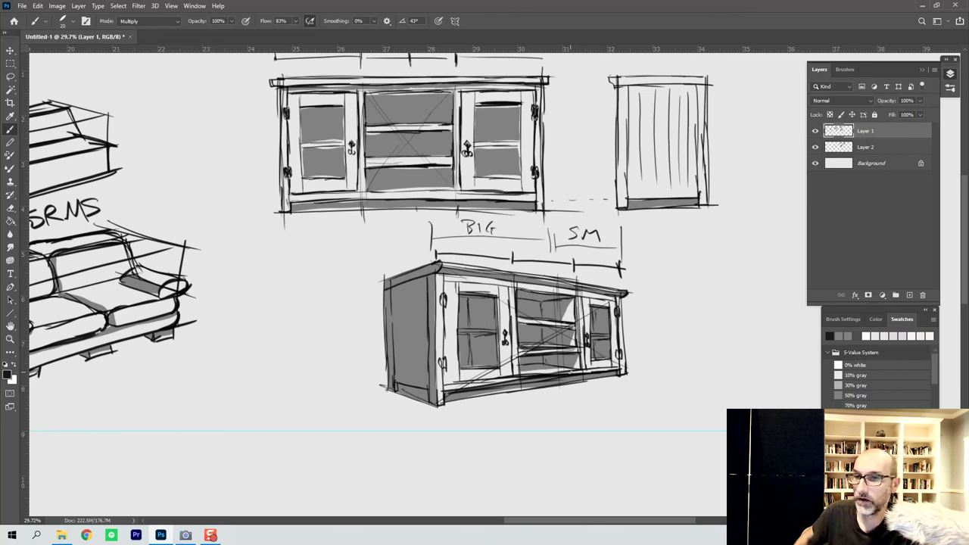
Pan and zoom out to view the whole sketch sheet.
drag(540, 382, 453, 428)
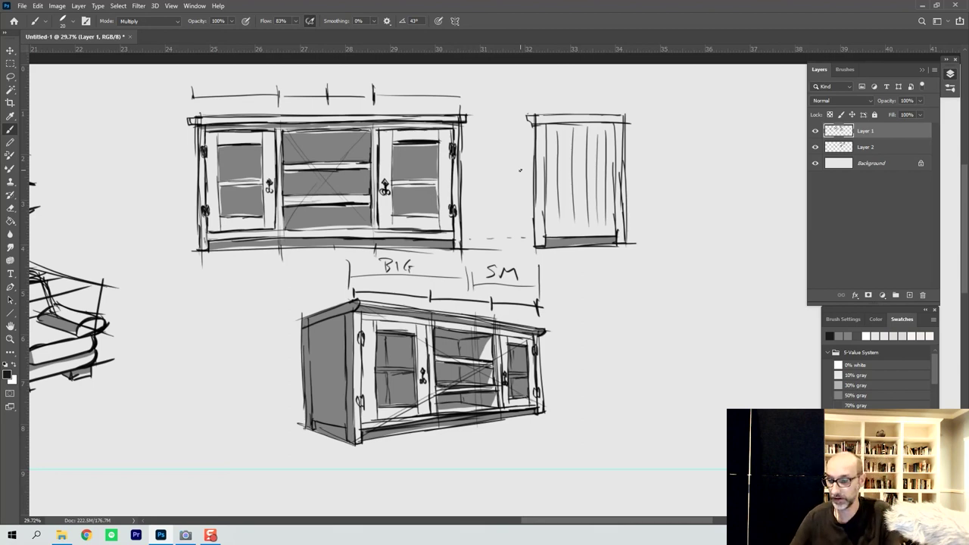
key(z)
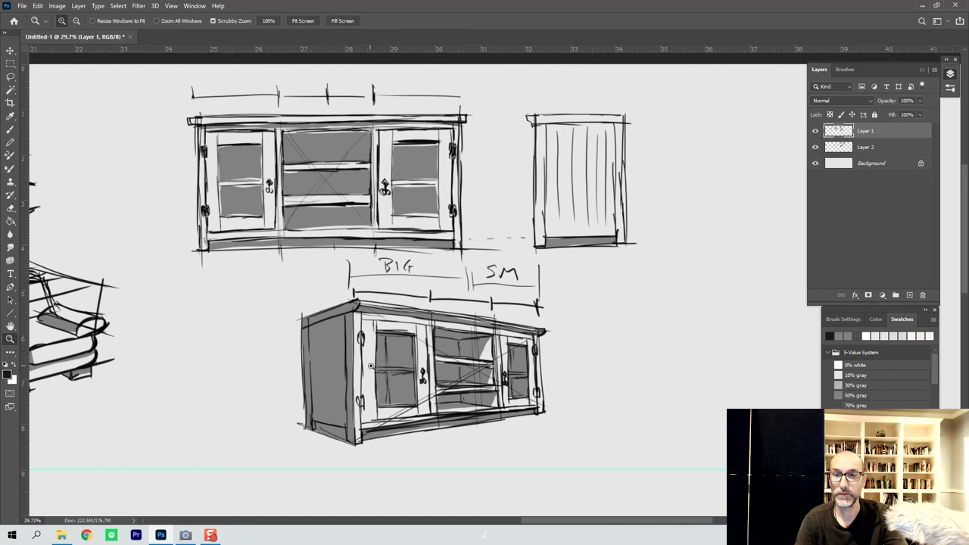
drag(404, 356, 379, 352)
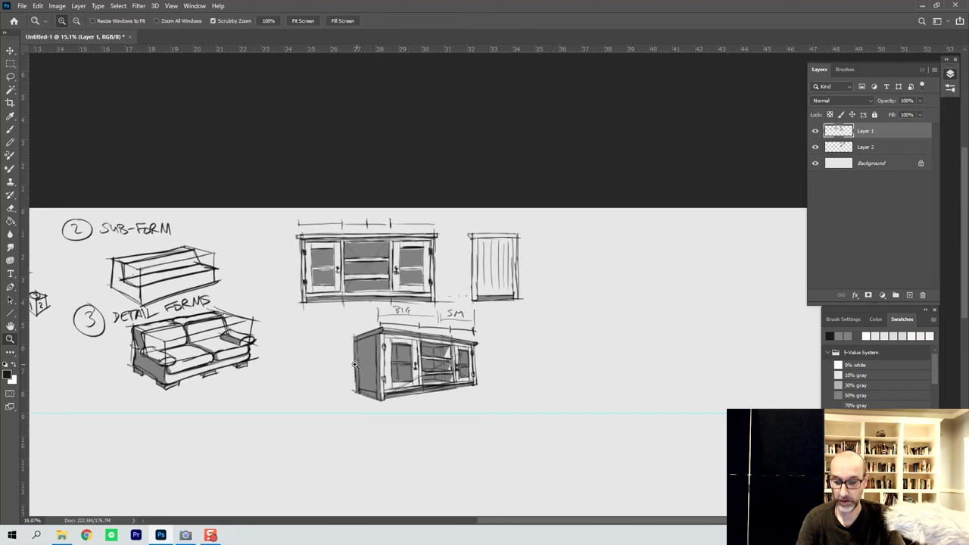
mouse_move(326, 392)
mouse_down()
mouse_move(601, 391)
mouse_move(582, 392)
mouse_up()
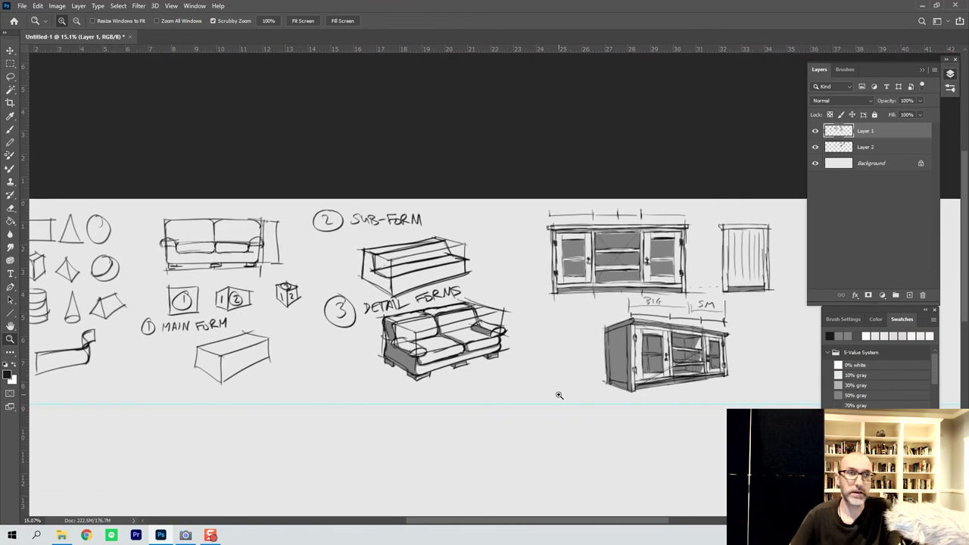